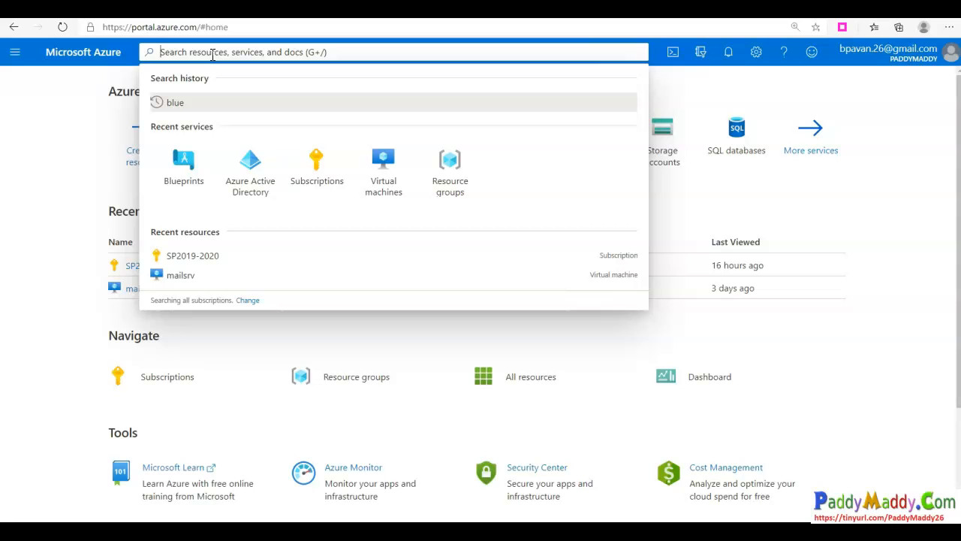
Step: Search the portal for "SITE REC" and open the Recovery Services vaults service
text(SITE REC)
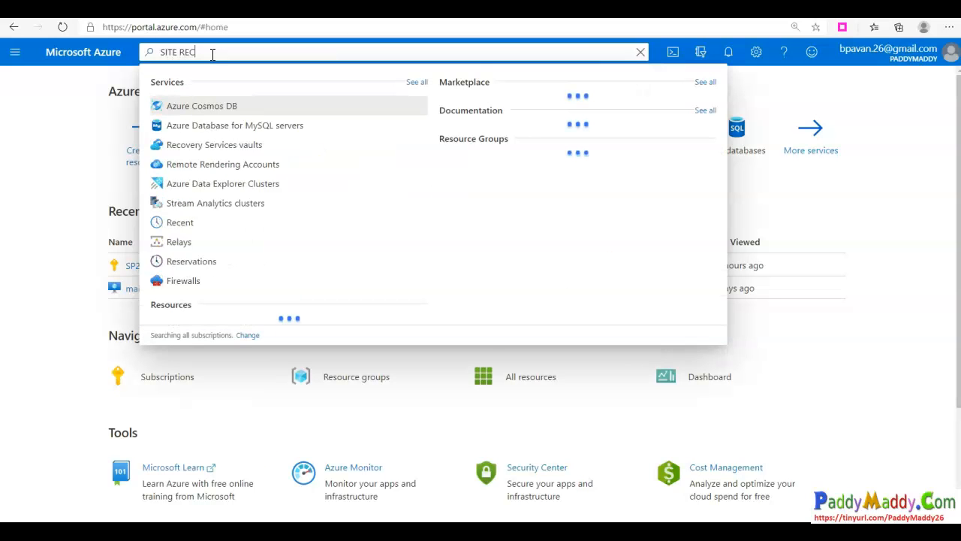
click(229, 108)
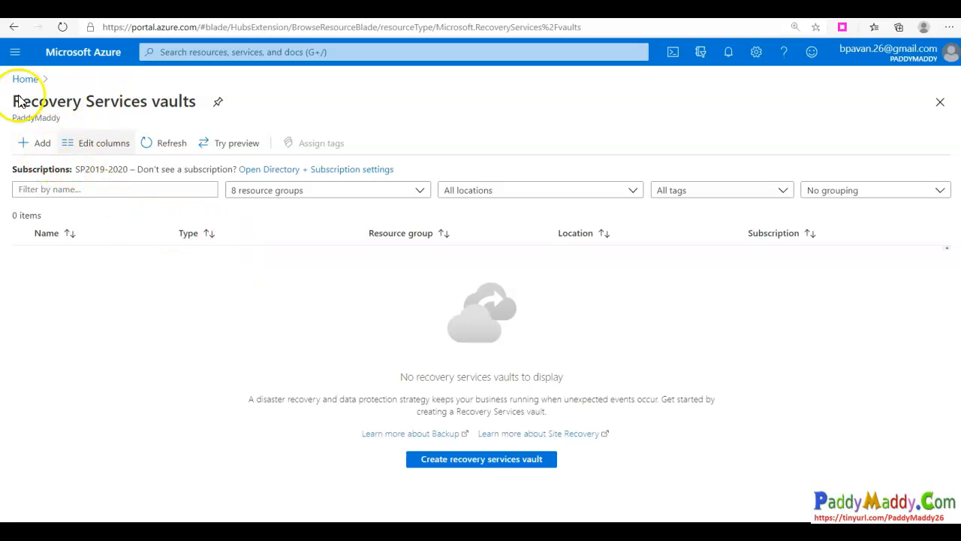
Step: Create the Recovery Services vault Backup-Site-Recovery in subscription SP2019-2020, resource group ASRDEMO, region East US, and open it
click(41, 145)
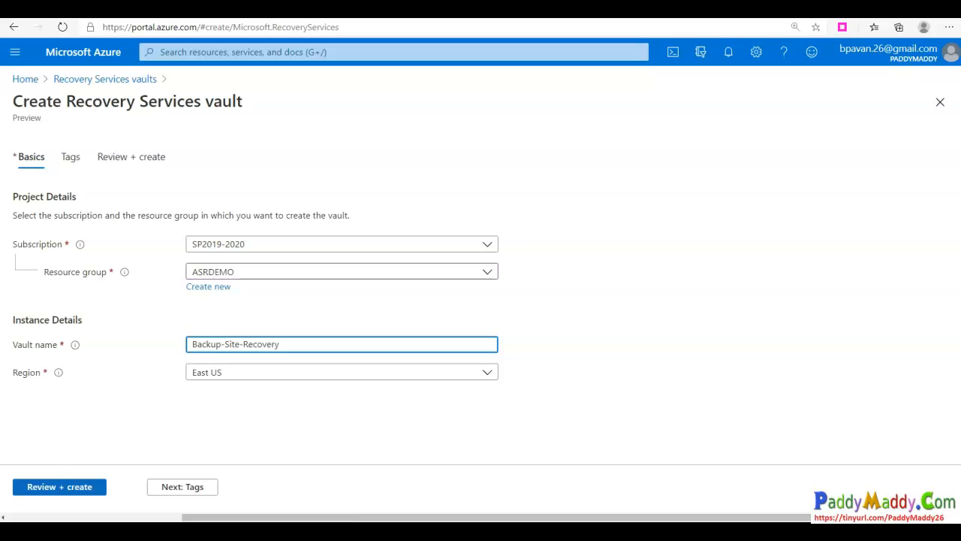
click(73, 489)
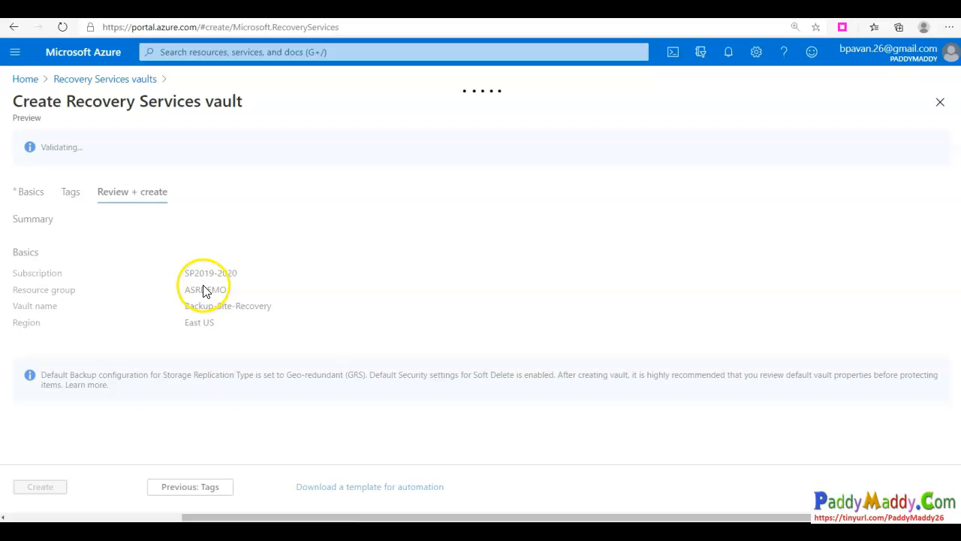
click(39, 486)
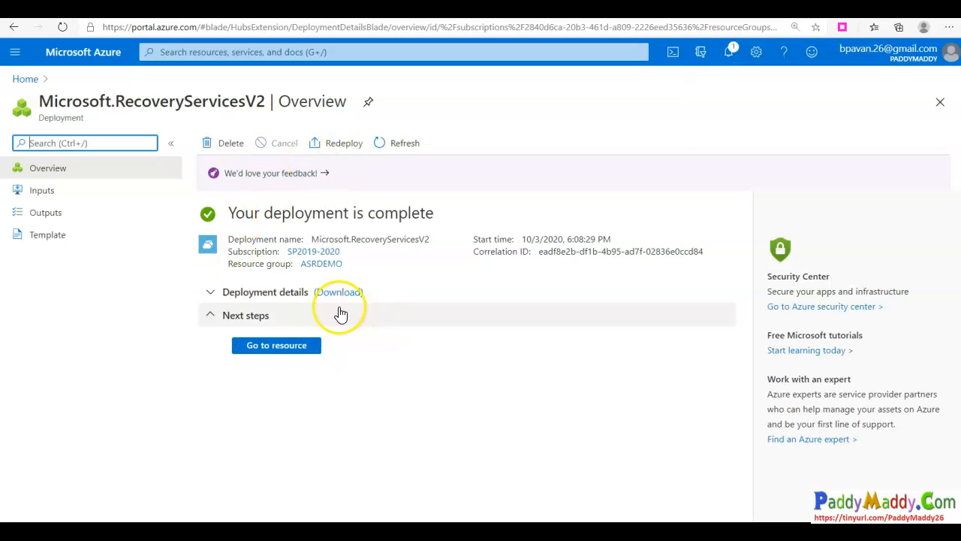
click(278, 344)
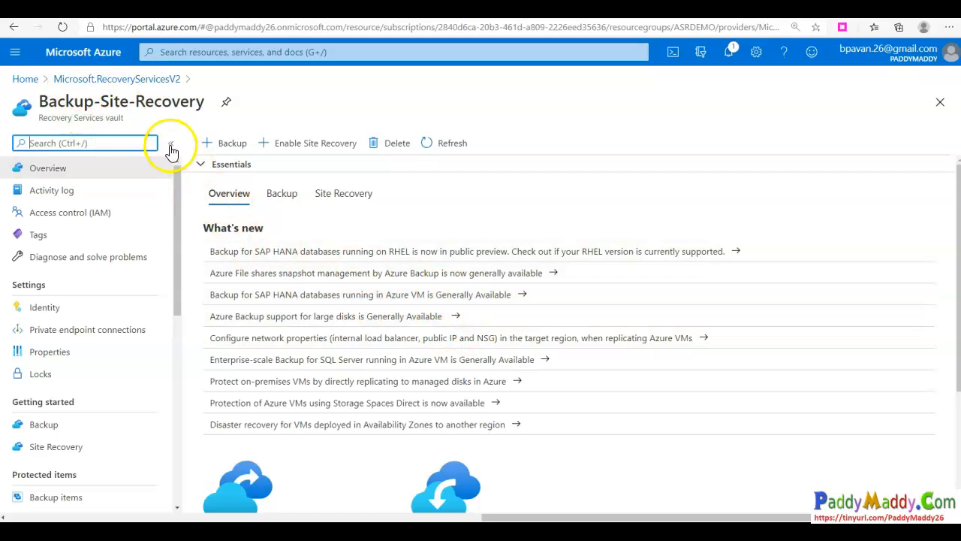
Step: Review the vault's Backup and Site Recovery overviews and expand its essential details
click(281, 195)
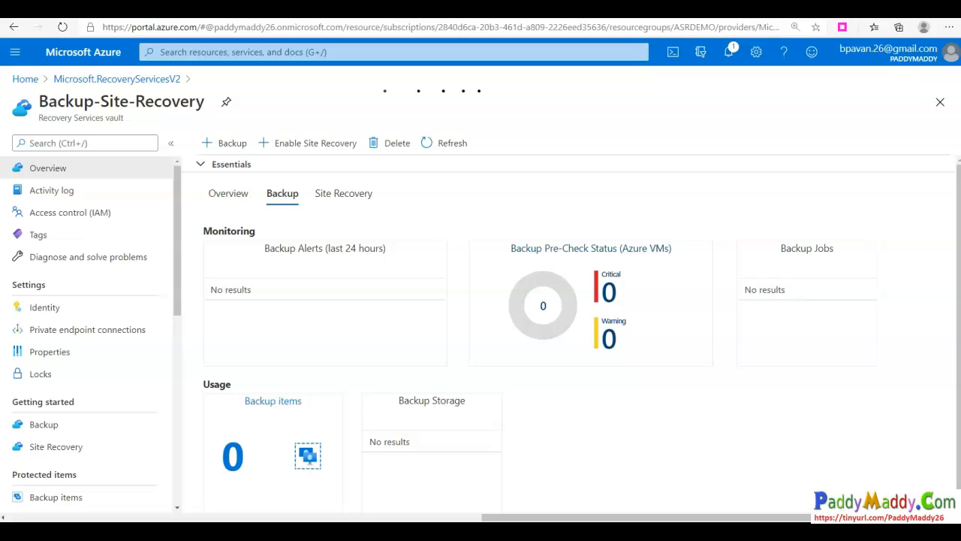
click(318, 191)
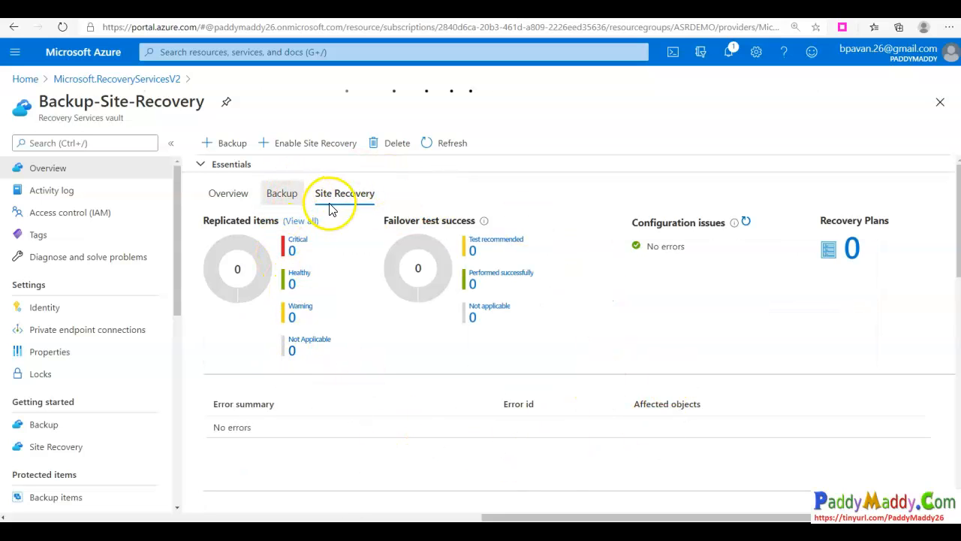
click(281, 193)
click(236, 199)
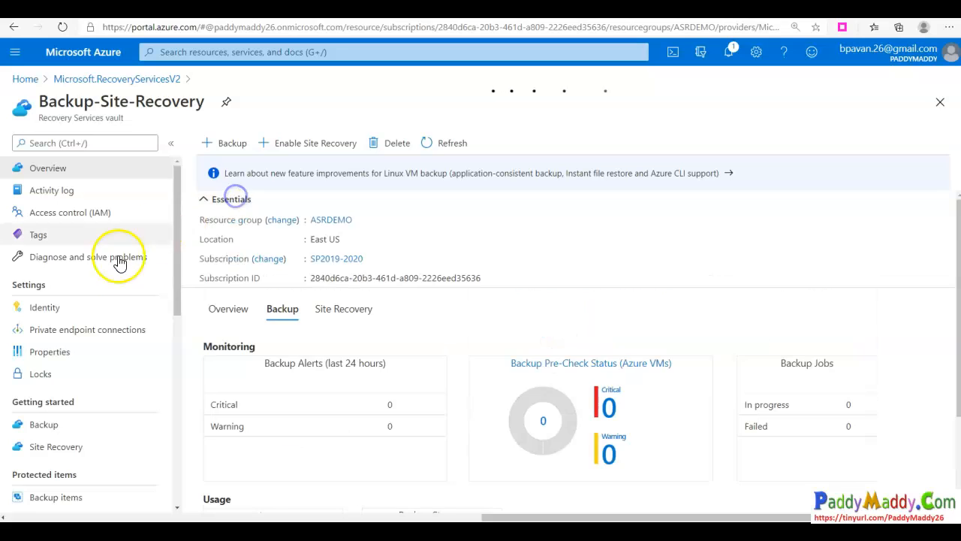
Step: Examine the vault's replicated items and its backup items by backup management type
scroll(105, 326, down, 3)
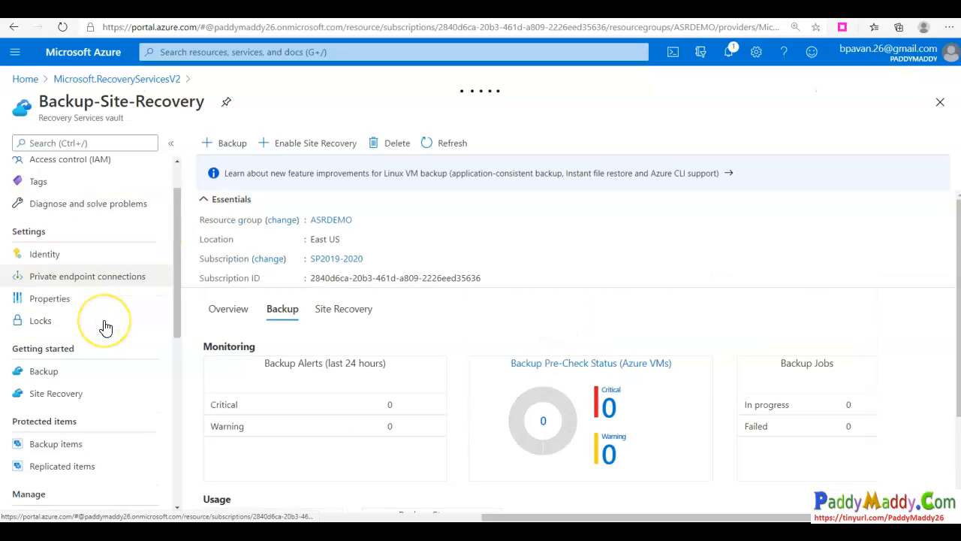
drag(13, 295, 75, 298)
drag(14, 367, 76, 370)
click(58, 412)
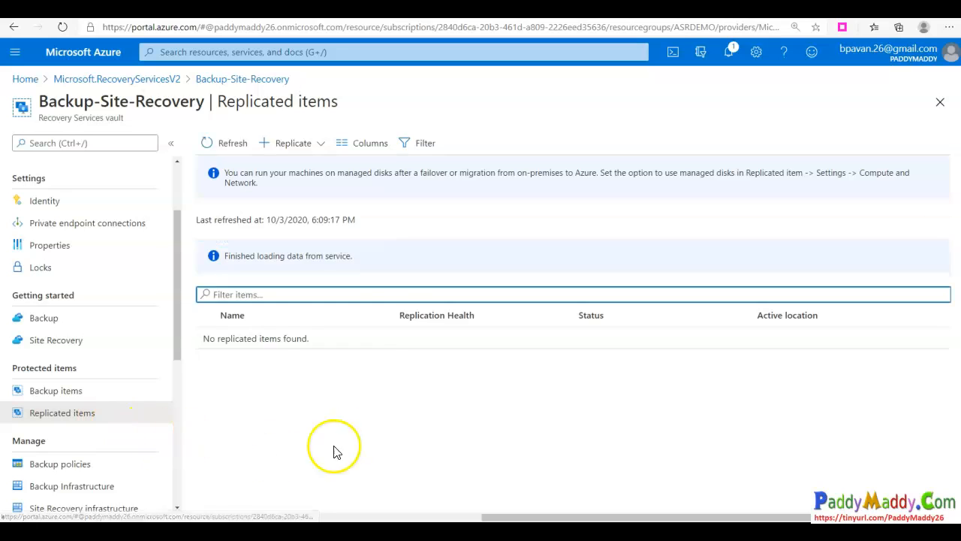
click(45, 391)
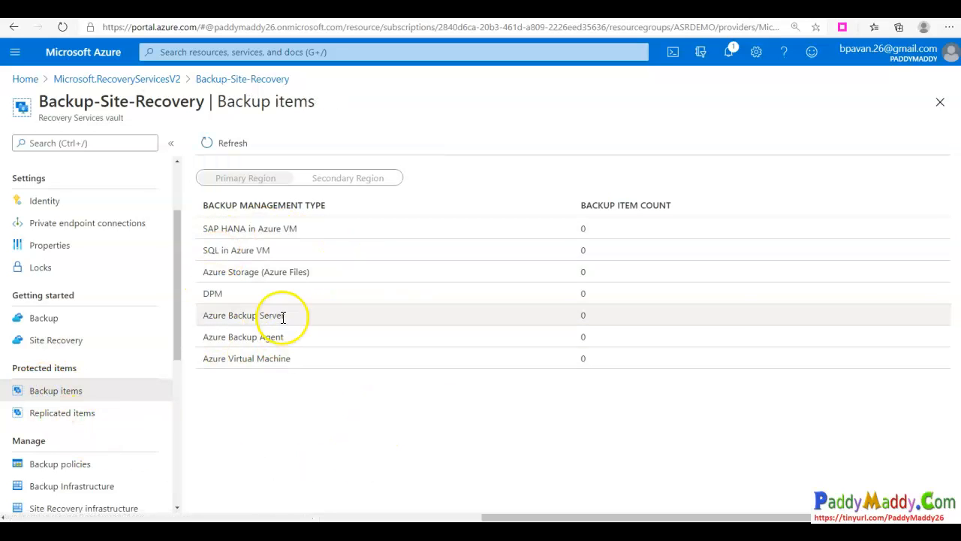
scroll(75, 454, down, 4)
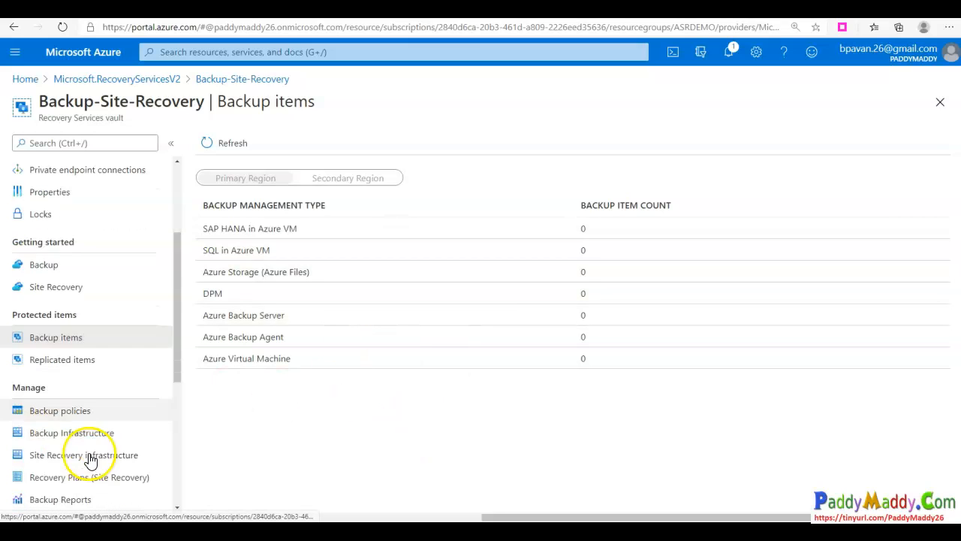
Step: Open the vault's Backup setup and review the workload locations and the Azure workload types available for backup
scroll(88, 457, up, 4)
scroll(90, 451, up, 2)
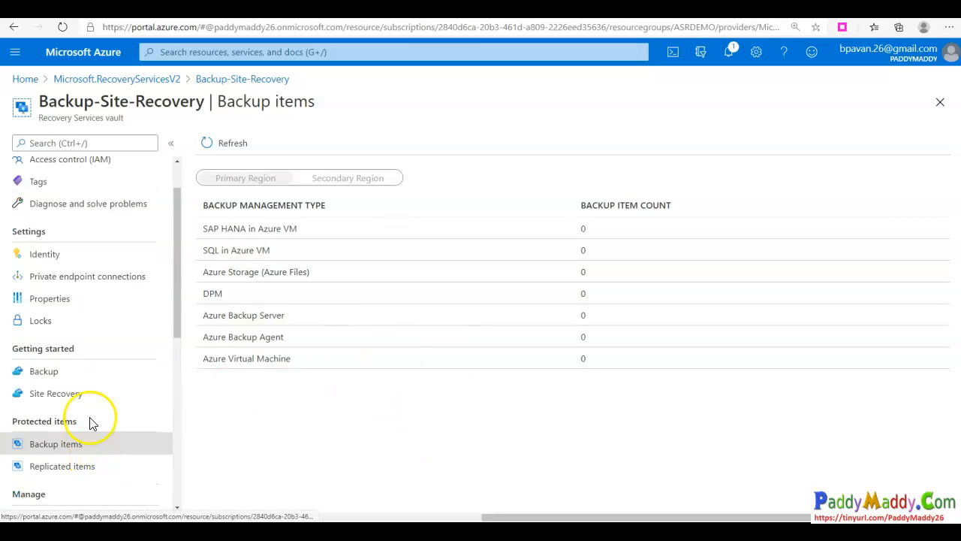
click(61, 375)
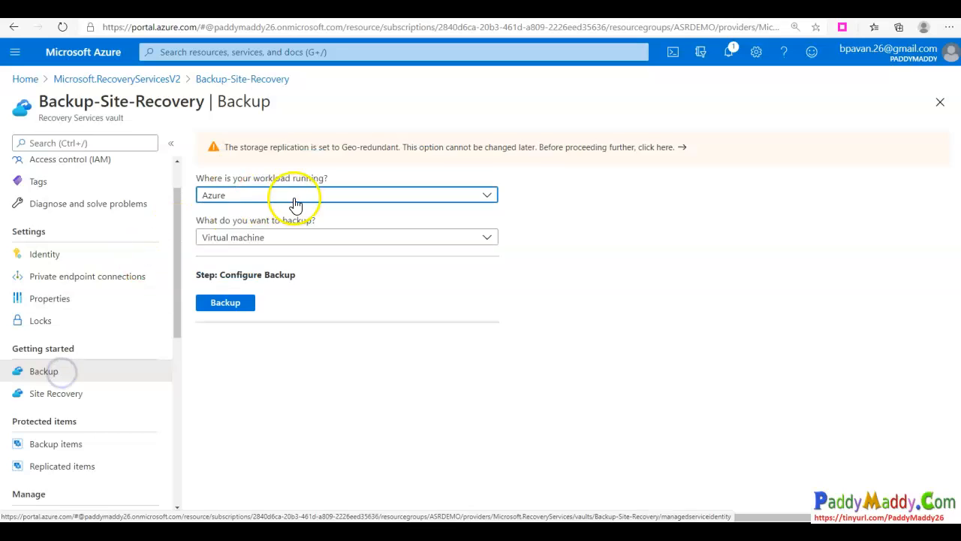
click(250, 198)
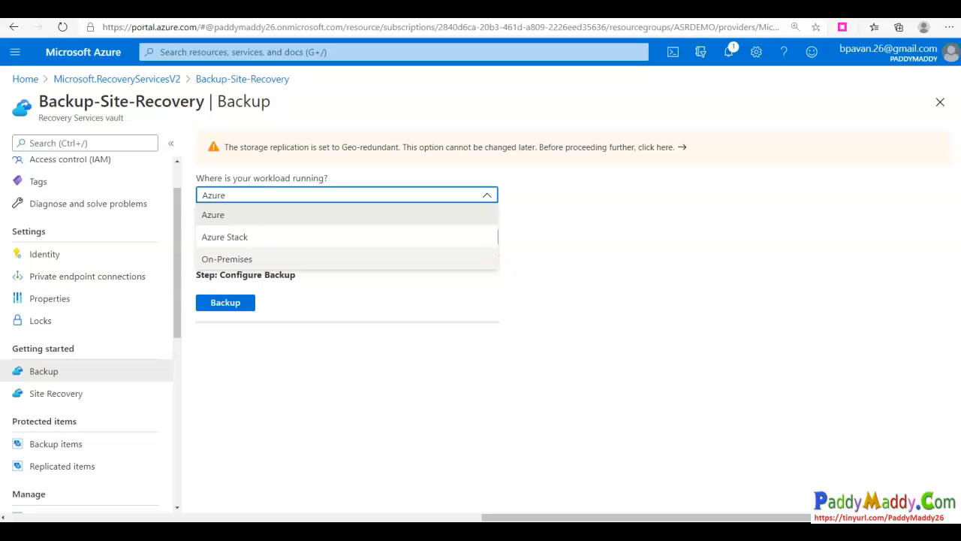
click(397, 420)
click(275, 238)
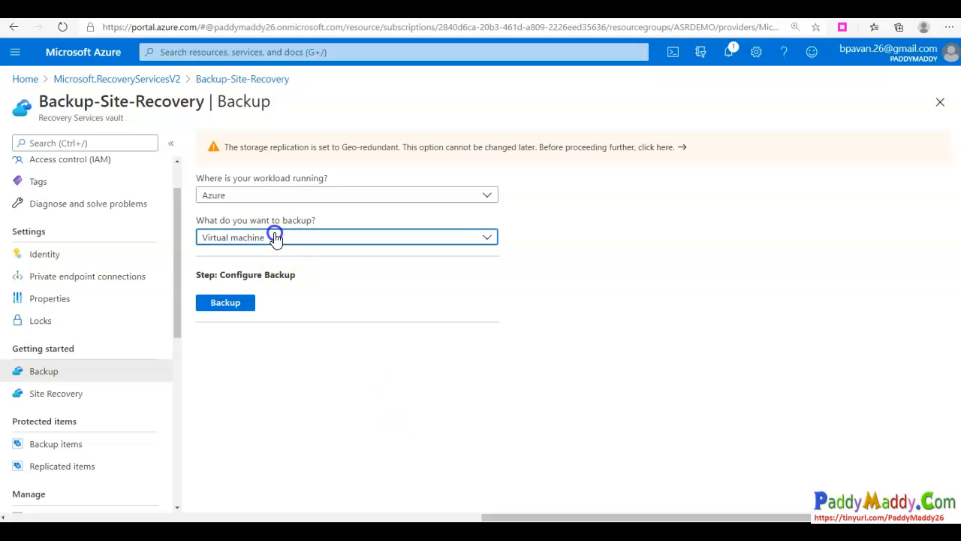
click(277, 411)
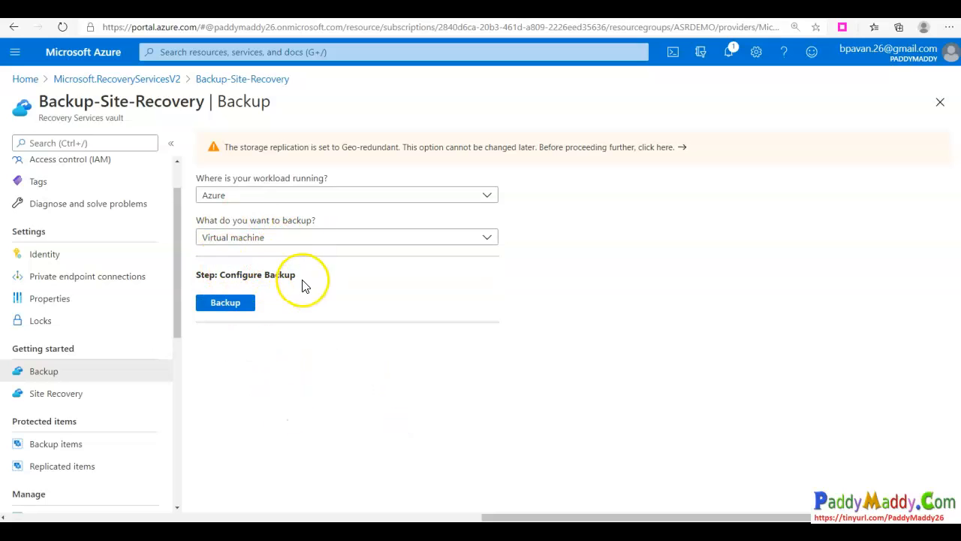
Step: Set the backup workload location to On-Premises and review the workload types that can be backed up
click(239, 196)
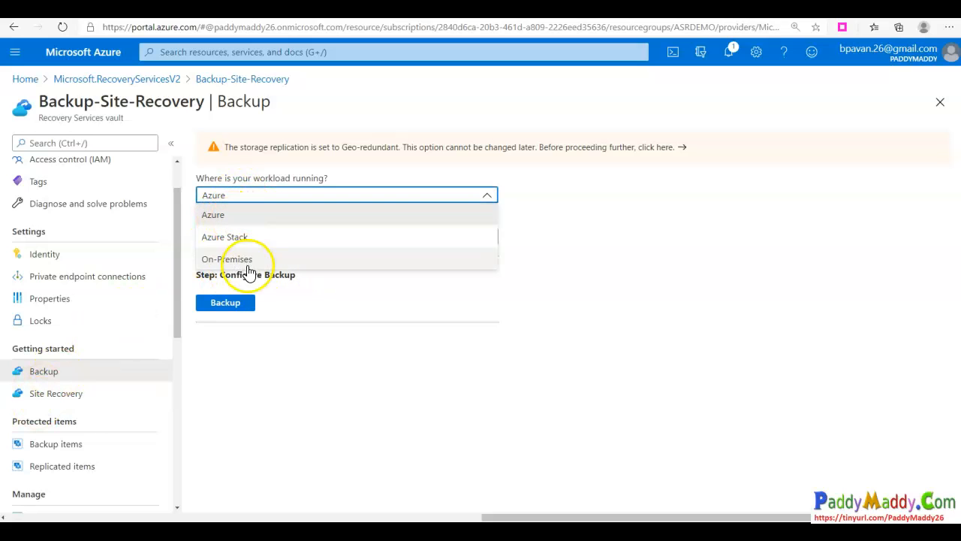
click(246, 267)
click(241, 239)
click(261, 285)
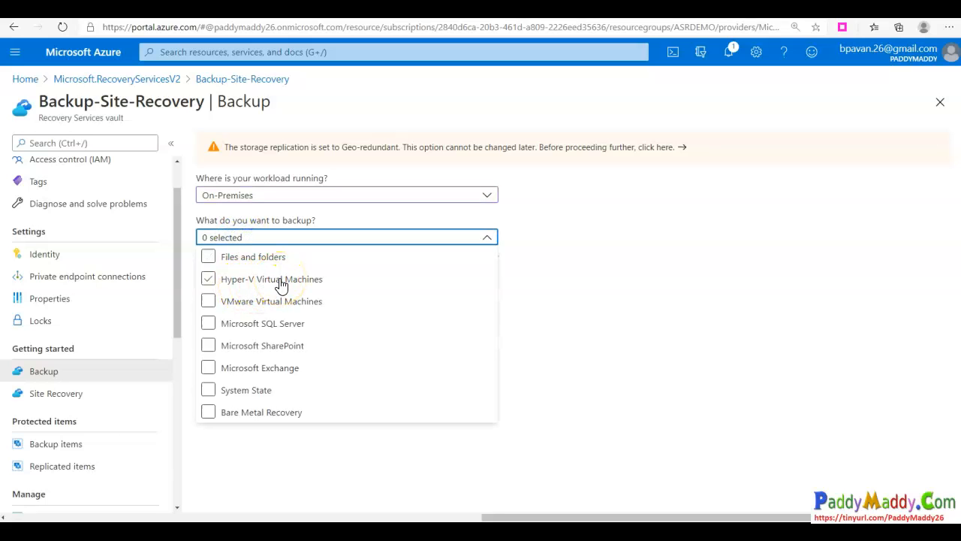
click(276, 302)
click(275, 324)
click(274, 347)
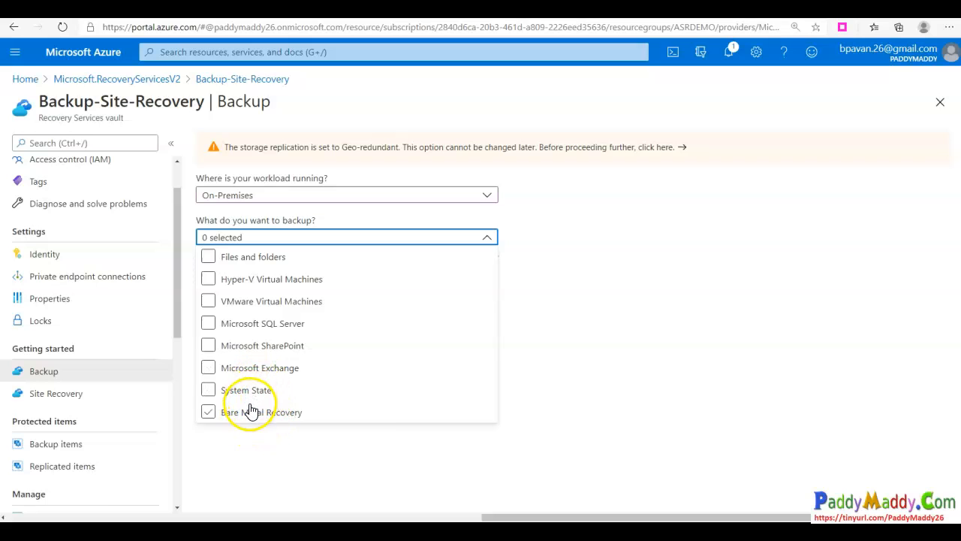
click(253, 450)
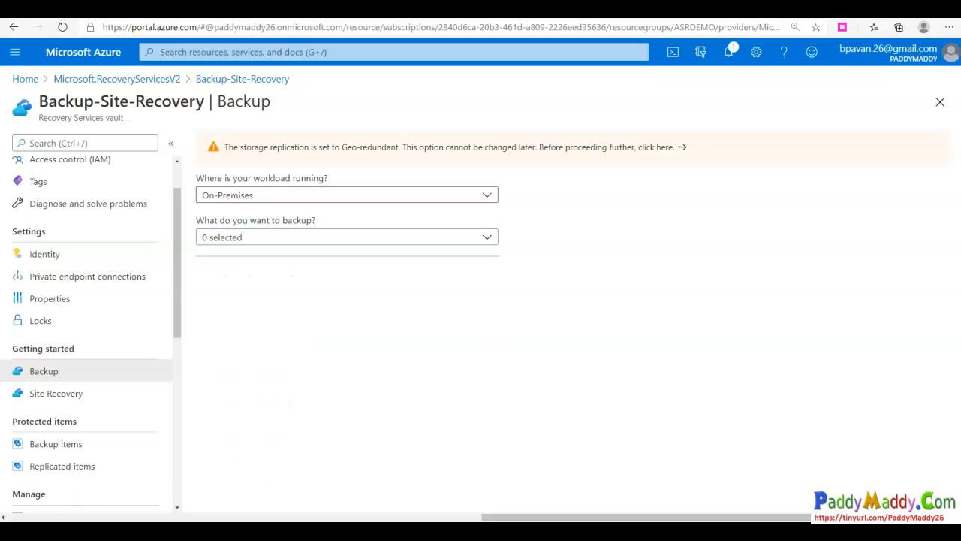
Step: Open the vault's Site Recovery setup and examine the scenarios for Azure virtual machines, VMware and Hyper-V machines
click(56, 395)
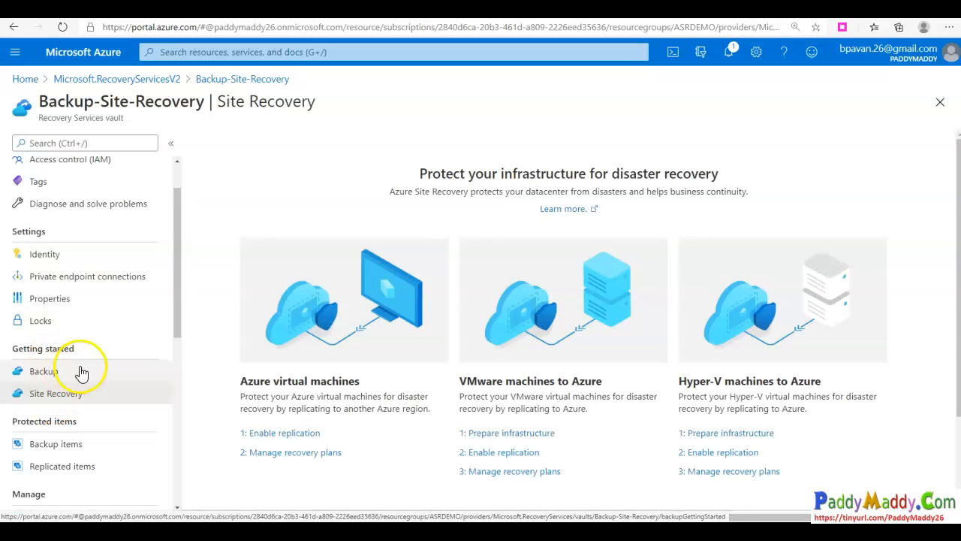
scroll(243, 403, down, 1)
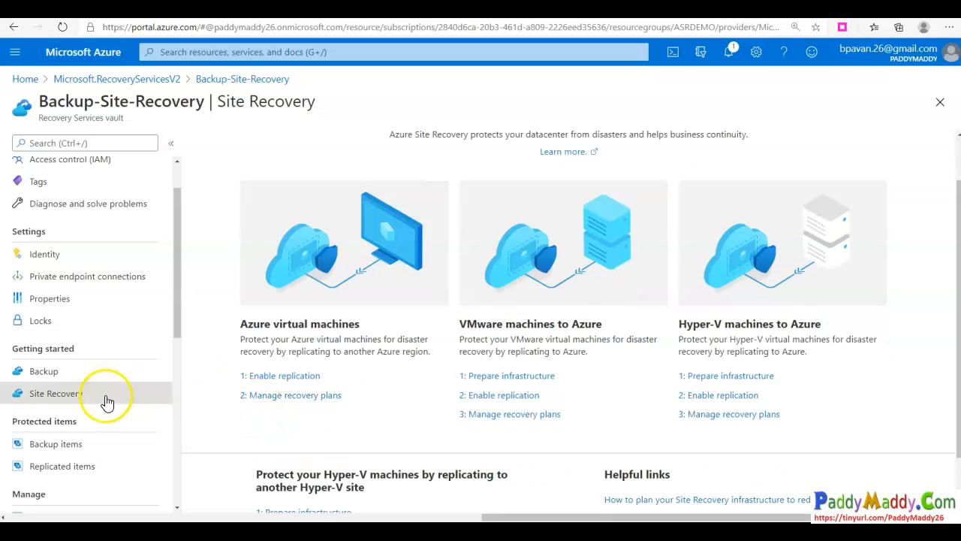
drag(238, 331, 348, 326)
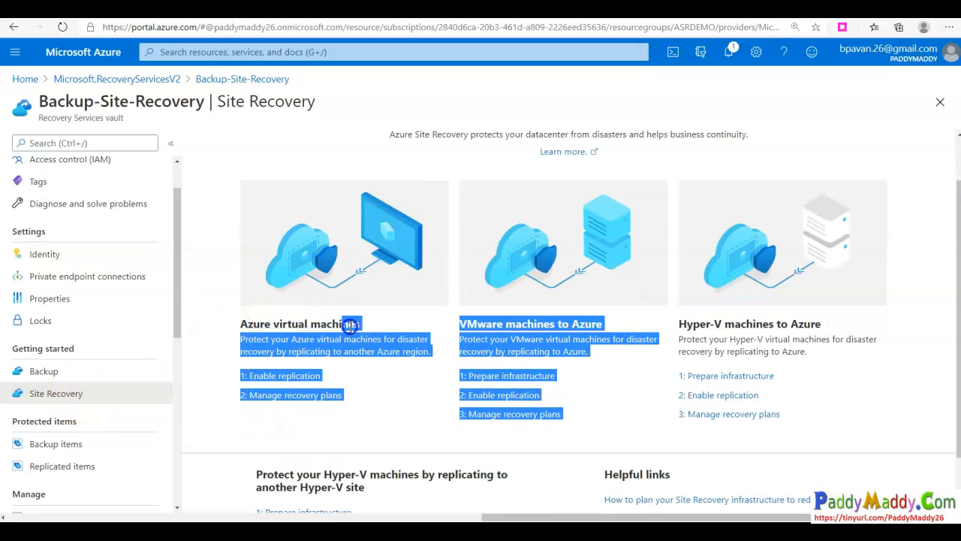
click(361, 353)
drag(317, 371, 225, 371)
click(356, 429)
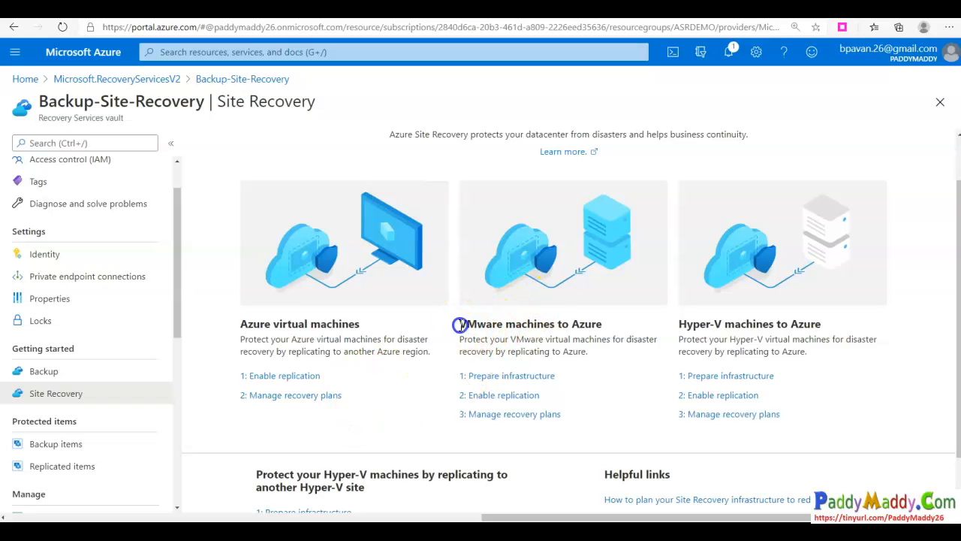
drag(458, 324, 603, 323)
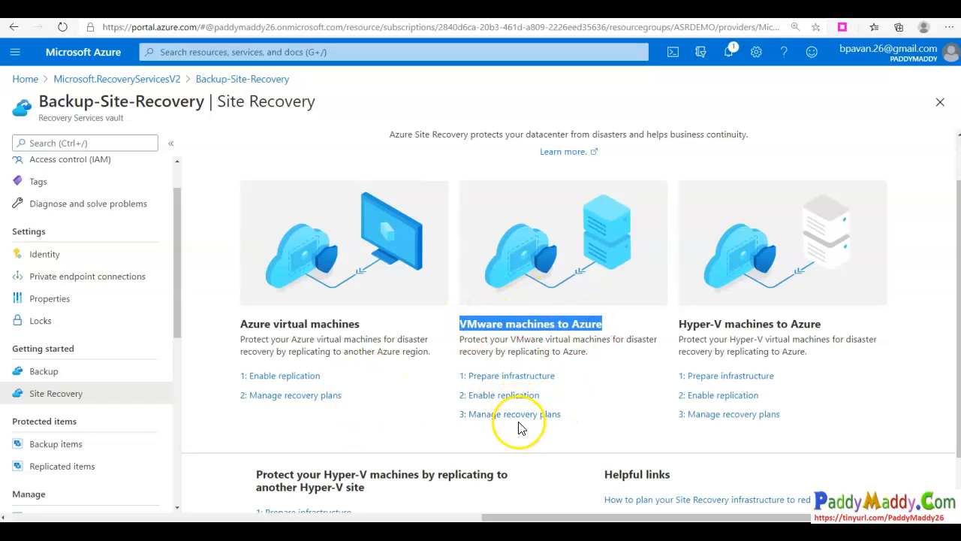
drag(685, 322, 811, 320)
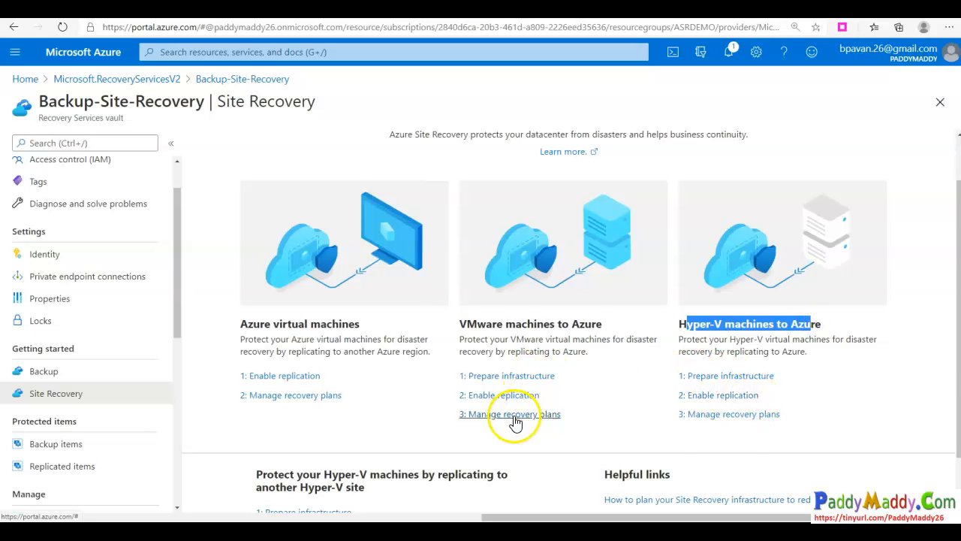
click(412, 357)
scroll(412, 358, down, 2)
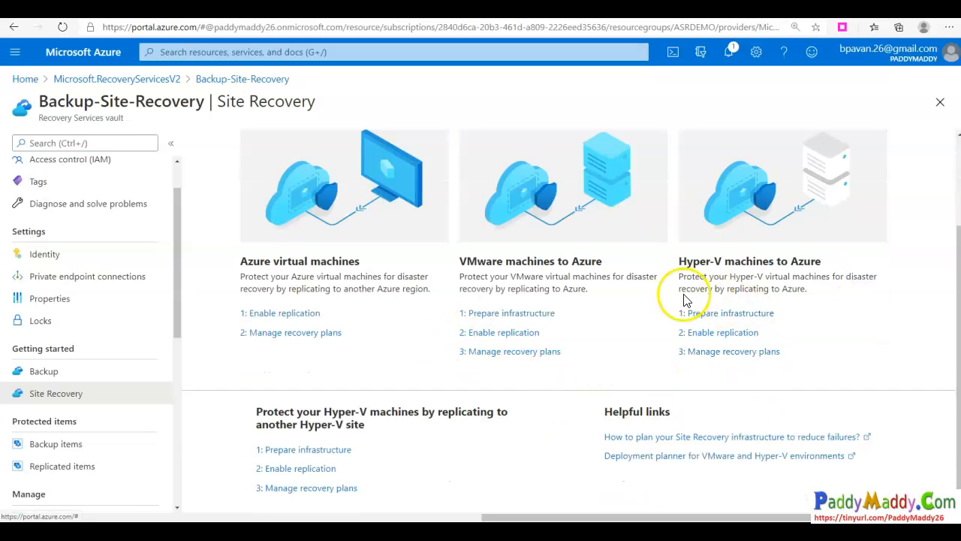
Step: Open Prepare infrastructure for Hyper-V machines to Azure and review its stages from deployment planning to review
click(778, 262)
click(807, 262)
click(751, 312)
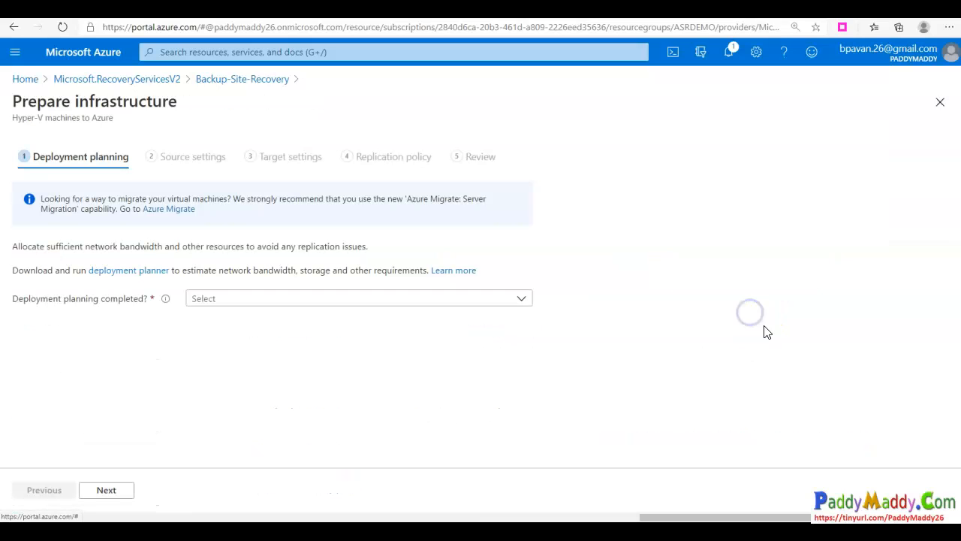
drag(120, 158, 511, 162)
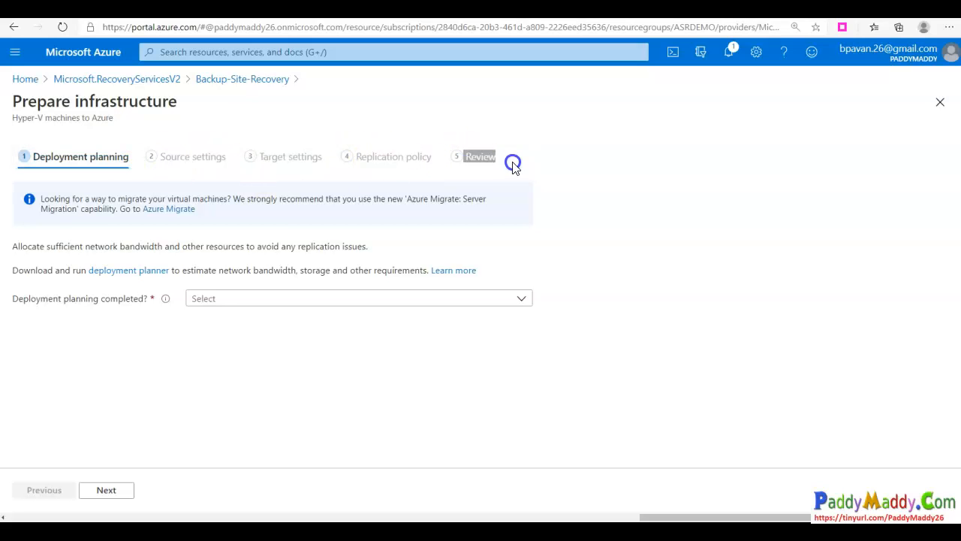
double_click(390, 157)
Step: Go back to the vault's Site Recovery view and look through its management, monitoring and automation options
drag(705, 518, 340, 498)
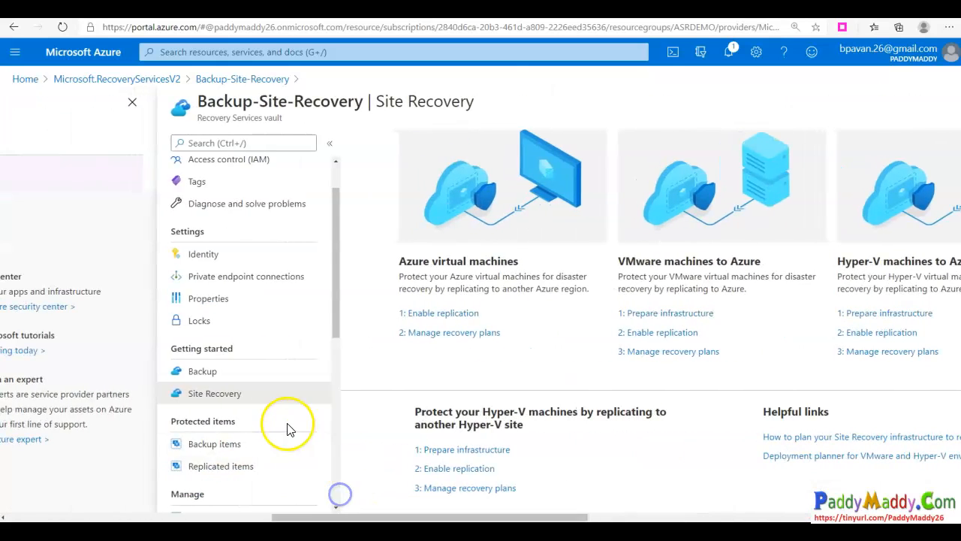
scroll(286, 425, down, 2)
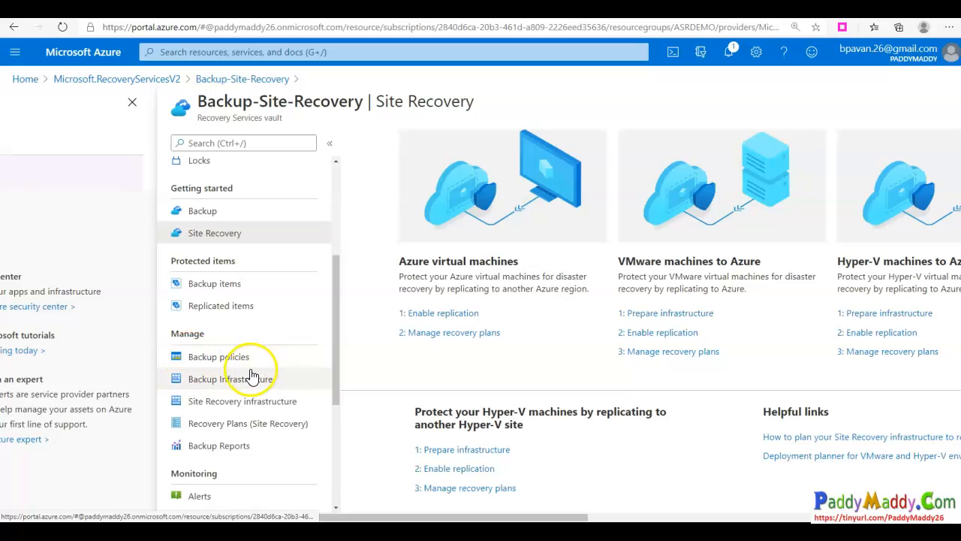
drag(241, 401, 291, 412)
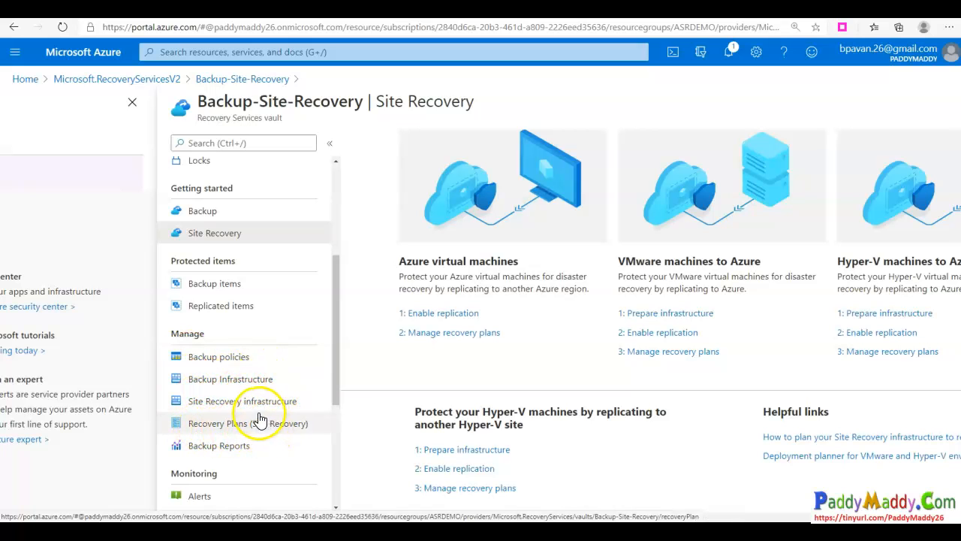
scroll(248, 439, down, 2)
scroll(255, 435, down, 1)
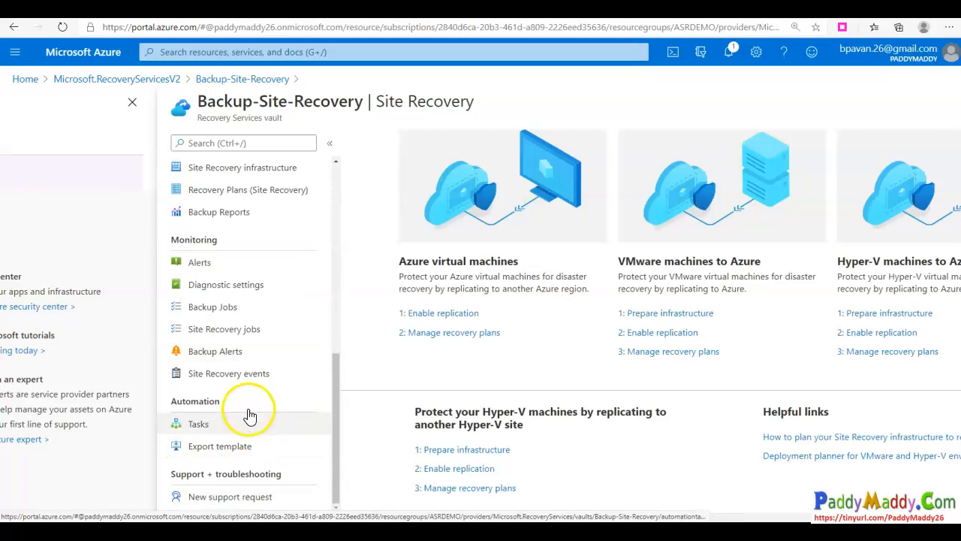
Step: Return to Prepare infrastructure for Hyper-V machines to Azure and review the deployment planning guidance on bandwidth, storage and other requirements
scroll(250, 319, up, 4)
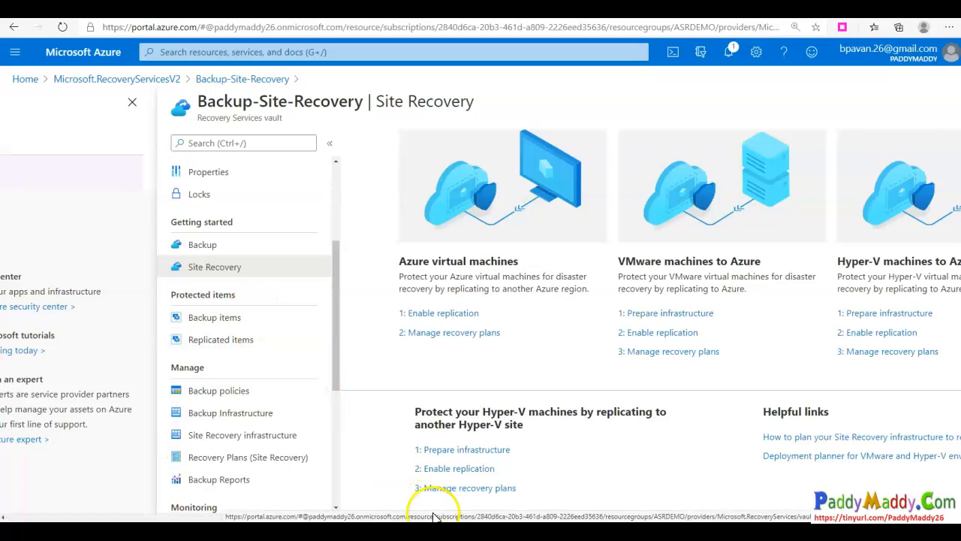
scroll(525, 504, up, 2)
drag(569, 515, 857, 489)
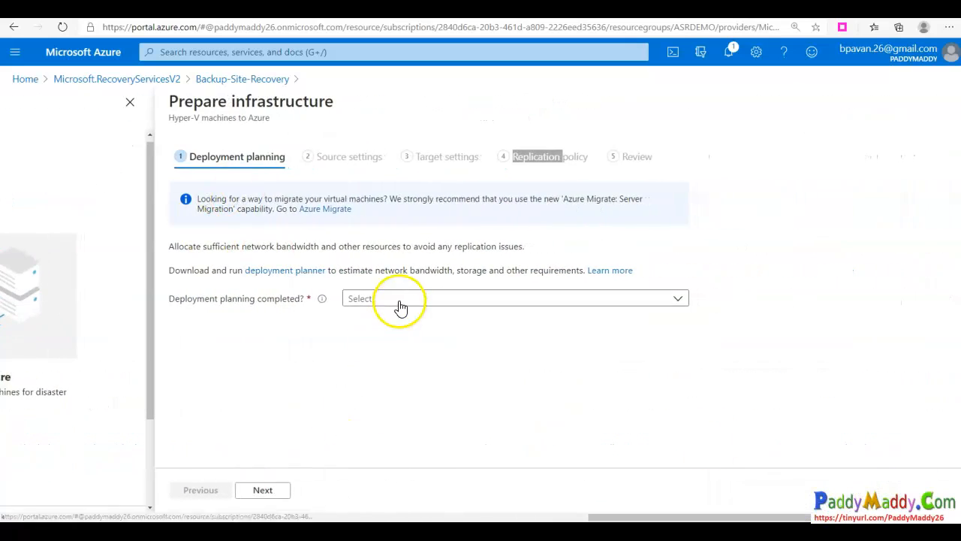
click(433, 335)
click(193, 300)
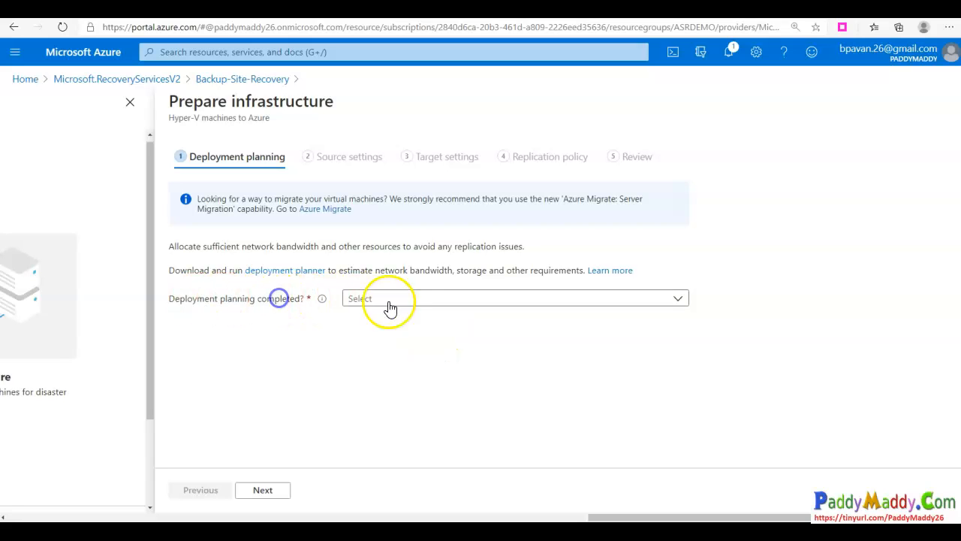
drag(396, 271, 546, 275)
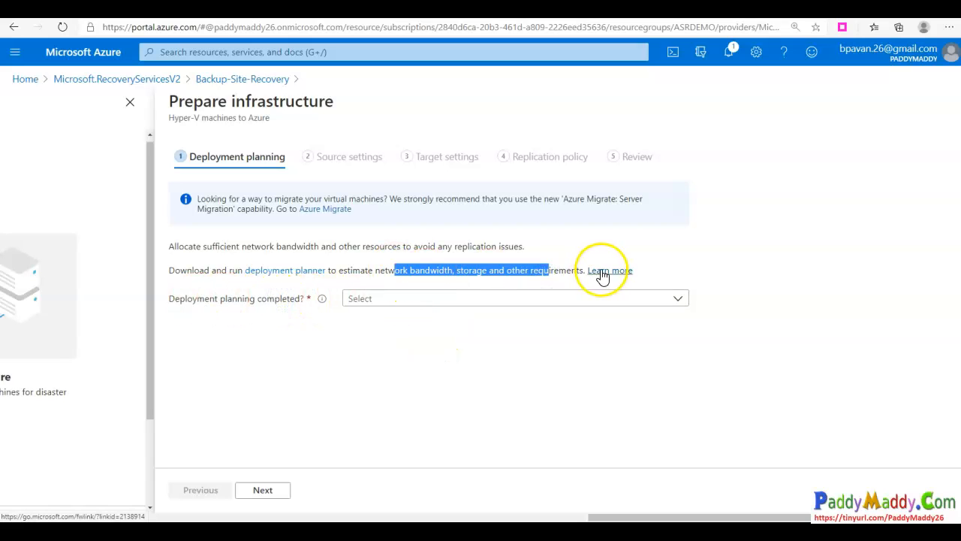
click(536, 271)
double_click(551, 272)
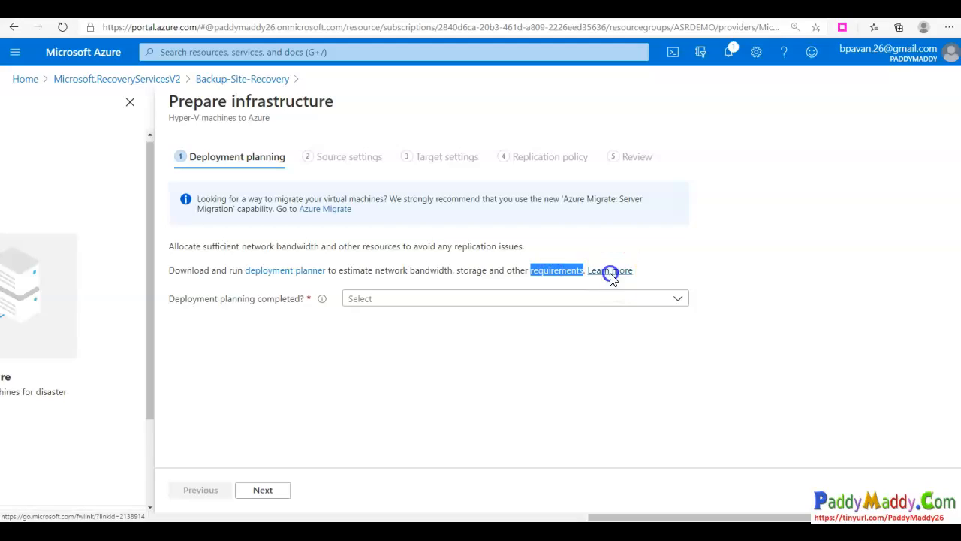
Step: Open the documentation on deployment planning for Hyper-V and read through the details the Site Recovery Deployment Planner provides
click(611, 275)
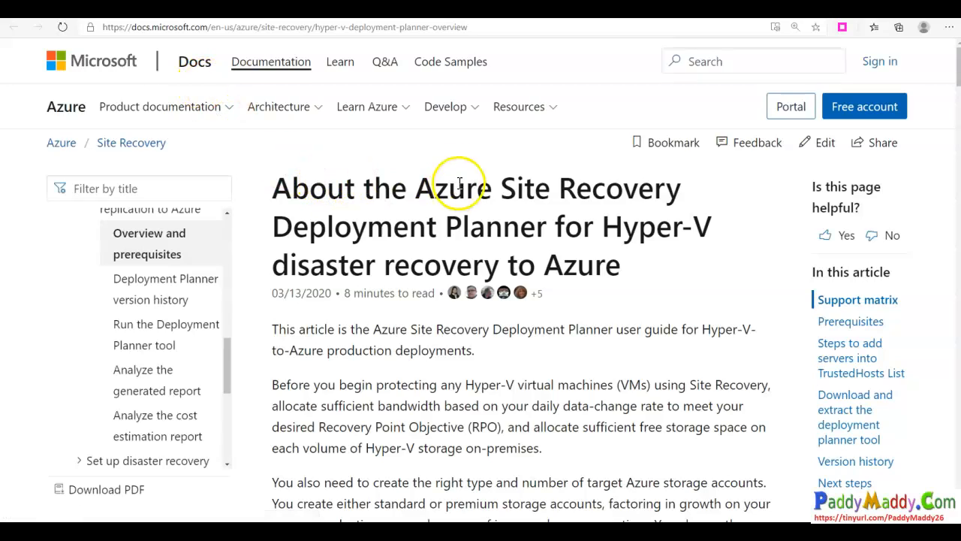
drag(278, 183, 628, 268)
scroll(602, 308, down, 5)
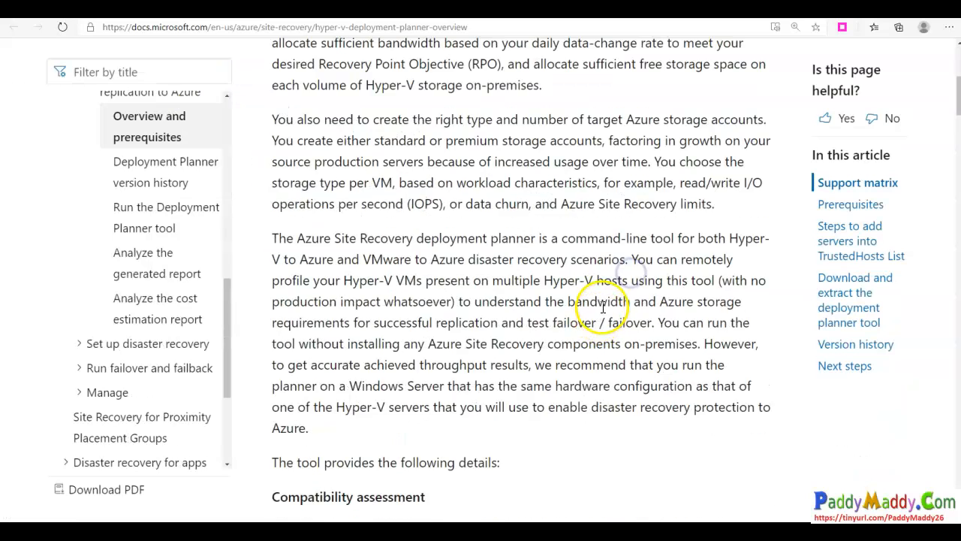
scroll(603, 307, down, 3)
scroll(603, 308, down, 5)
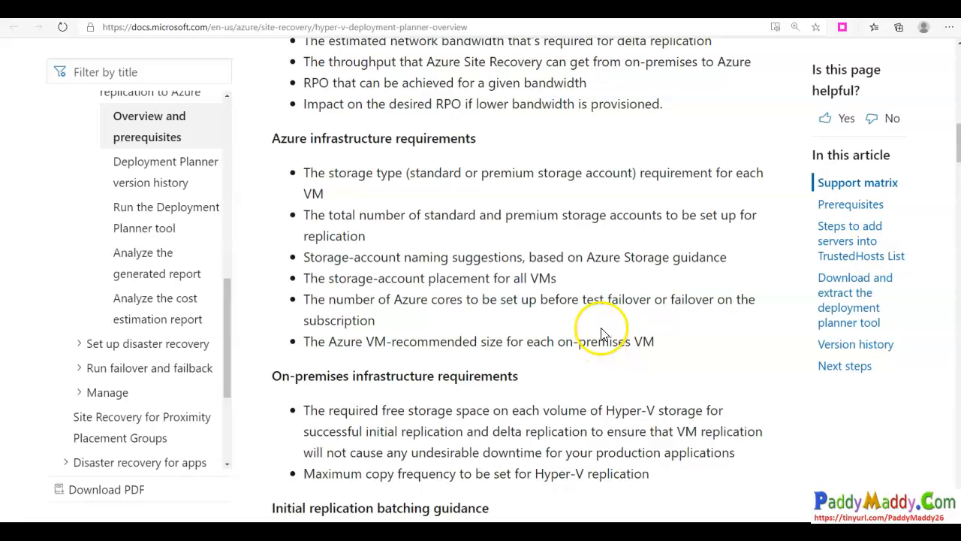
scroll(600, 328, down, 5)
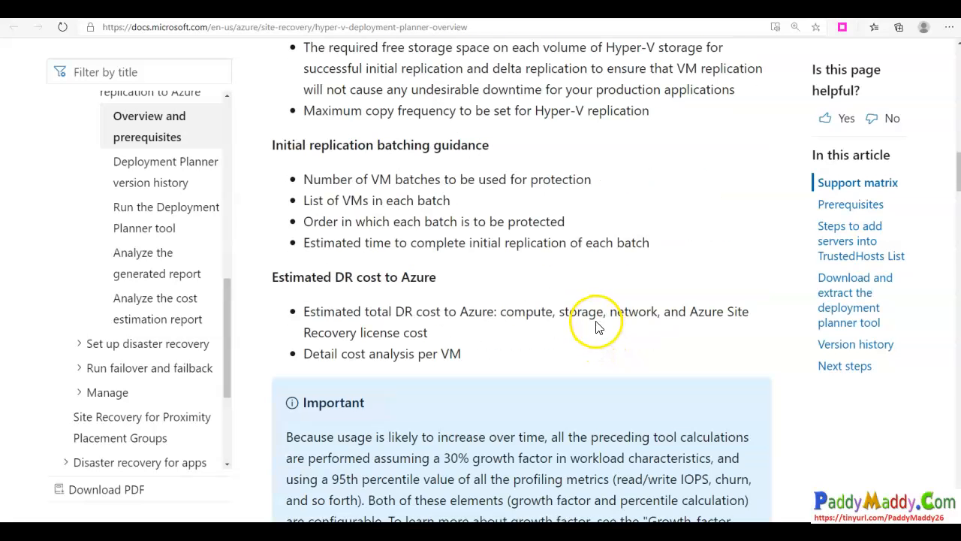
scroll(598, 322, down, 3)
scroll(596, 304, down, 3)
Step: Examine the planner's support matrix for supported scenarios, versions and configurations across the VMware, Hyper-V and Azure columns
drag(289, 326, 338, 345)
scroll(451, 316, down, 3)
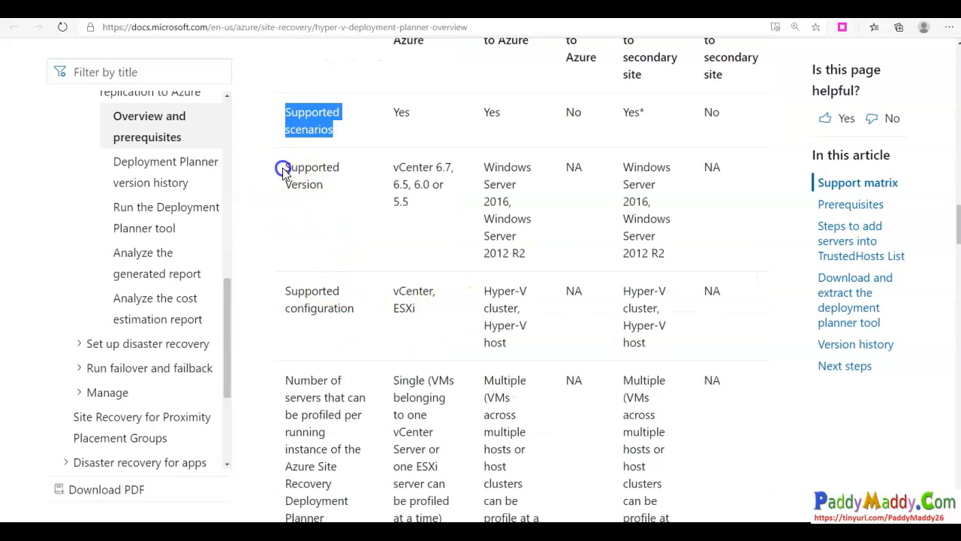
drag(280, 167, 315, 189)
scroll(379, 226, up, 2)
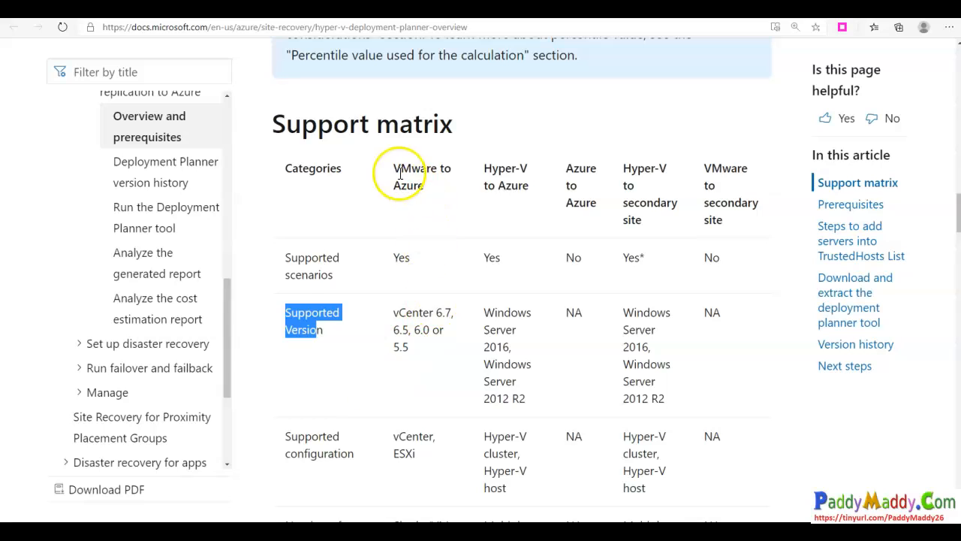
drag(394, 168, 436, 198)
drag(390, 320, 422, 344)
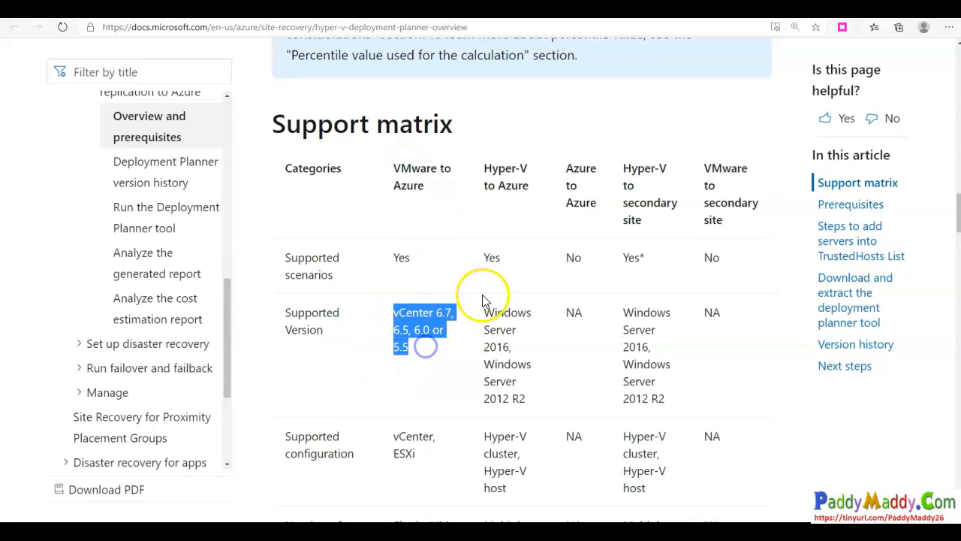
drag(483, 314, 501, 385)
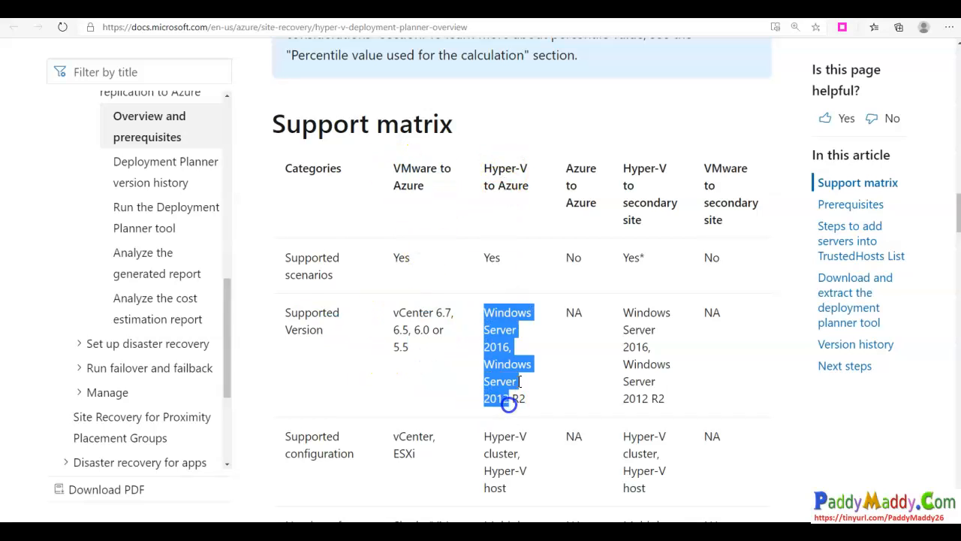
drag(563, 315, 587, 337)
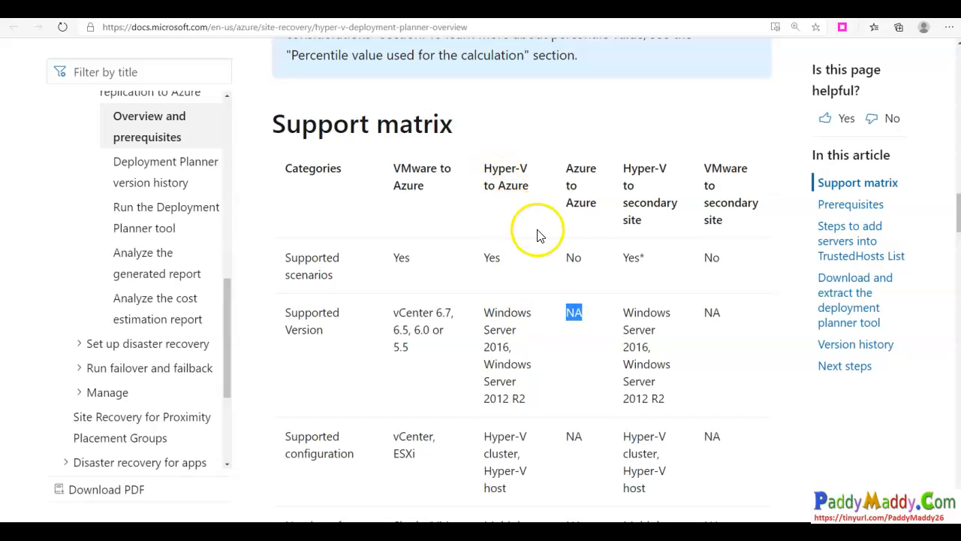
scroll(629, 406, down, 1)
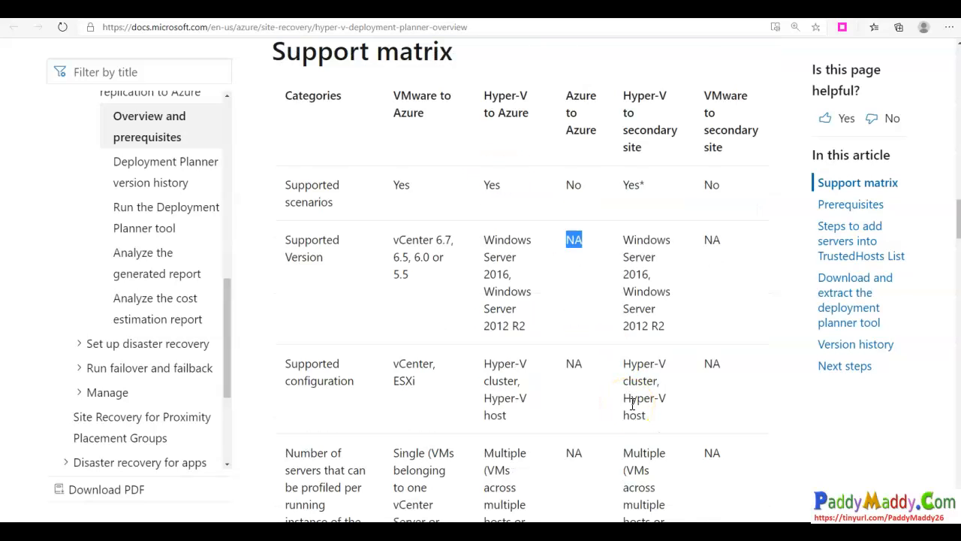
scroll(633, 406, down, 1)
scroll(635, 412, down, 4)
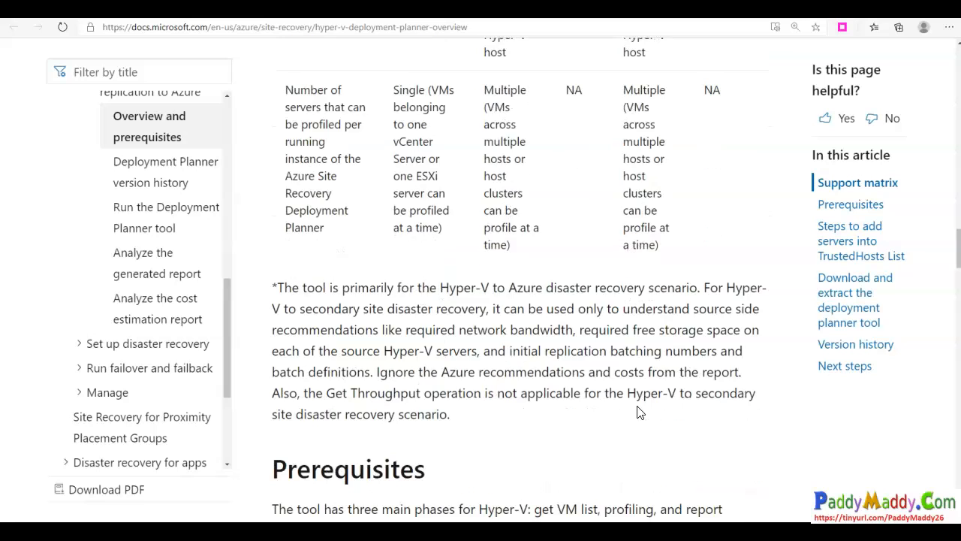
scroll(639, 410, up, 6)
scroll(639, 404, down, 4)
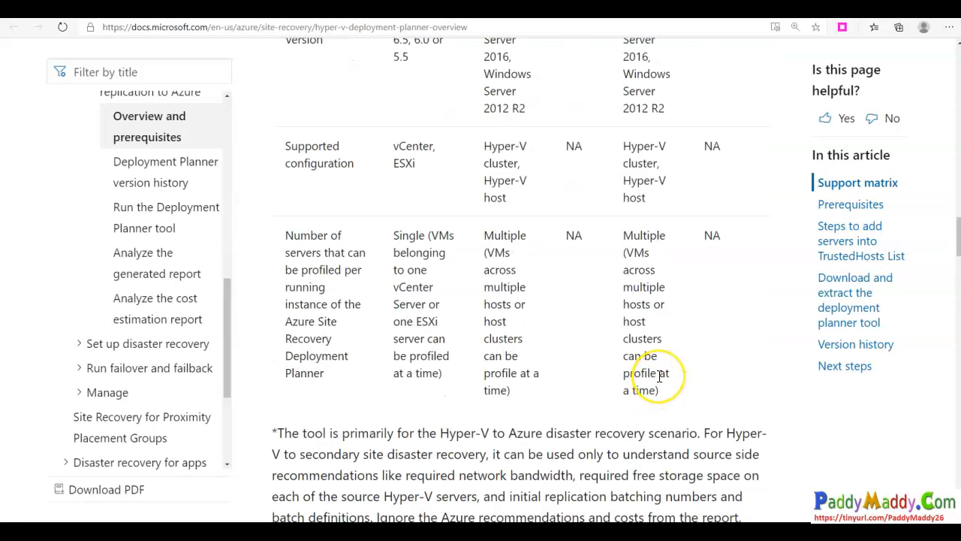
Step: Read the article's prerequisites, TrustedHosts steps and instructions for downloading and extracting the deployment planner tool
scroll(659, 376, down, 11)
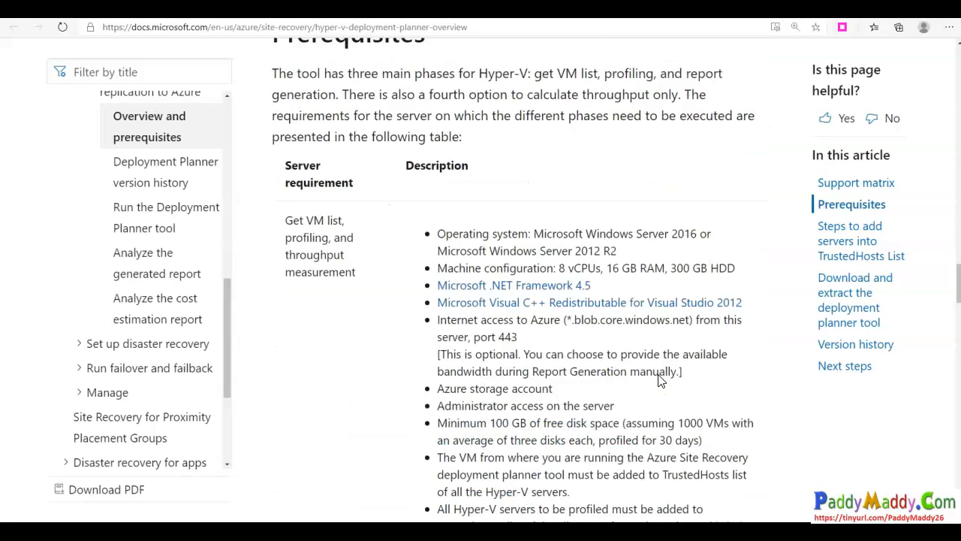
scroll(660, 375, down, 4)
scroll(659, 381, down, 3)
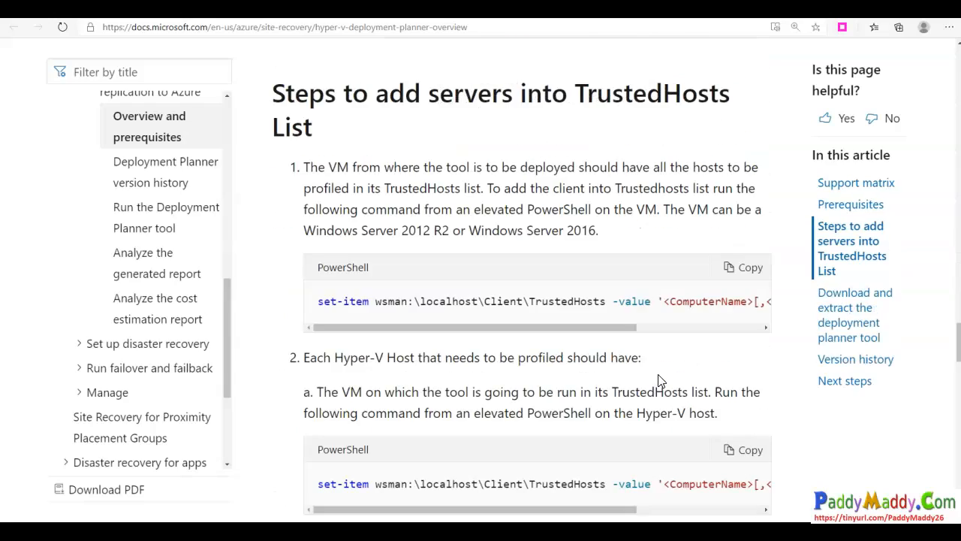
scroll(659, 380, down, 5)
drag(412, 315, 571, 316)
scroll(503, 368, down, 5)
scroll(503, 365, up, 2)
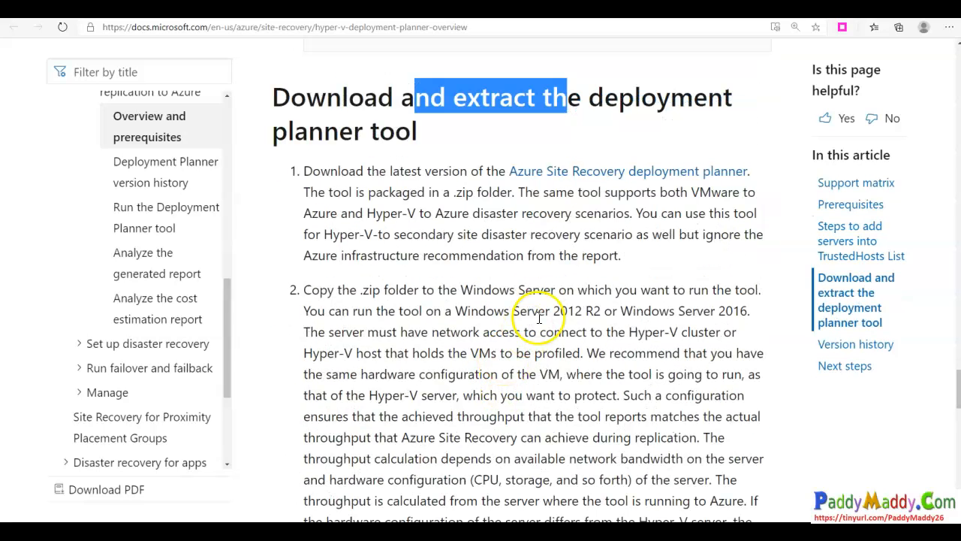
Step: Download the Azure Site Recovery deployment planner and look through the files in the extracted ASRDeploymentPlanner folder
click(669, 171)
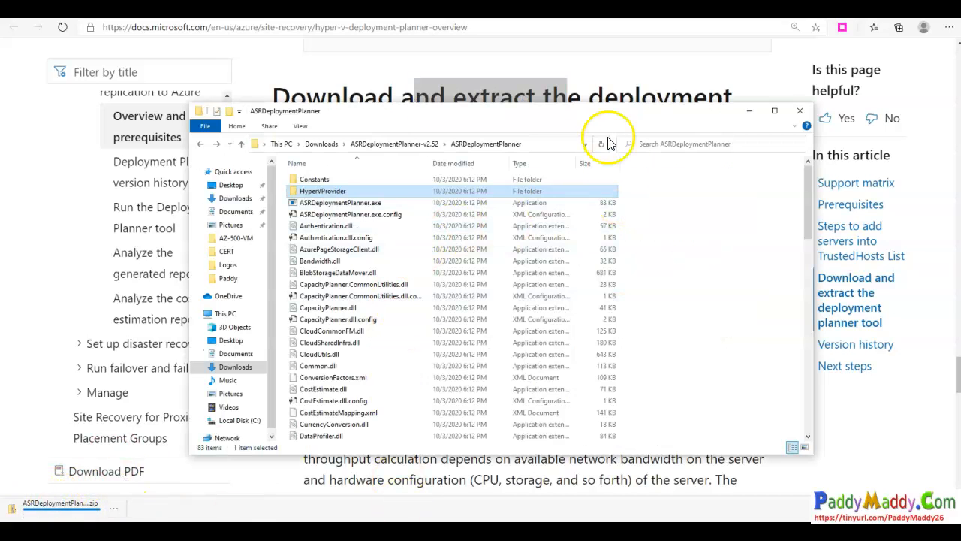
double_click(597, 109)
scroll(418, 369, down, 15)
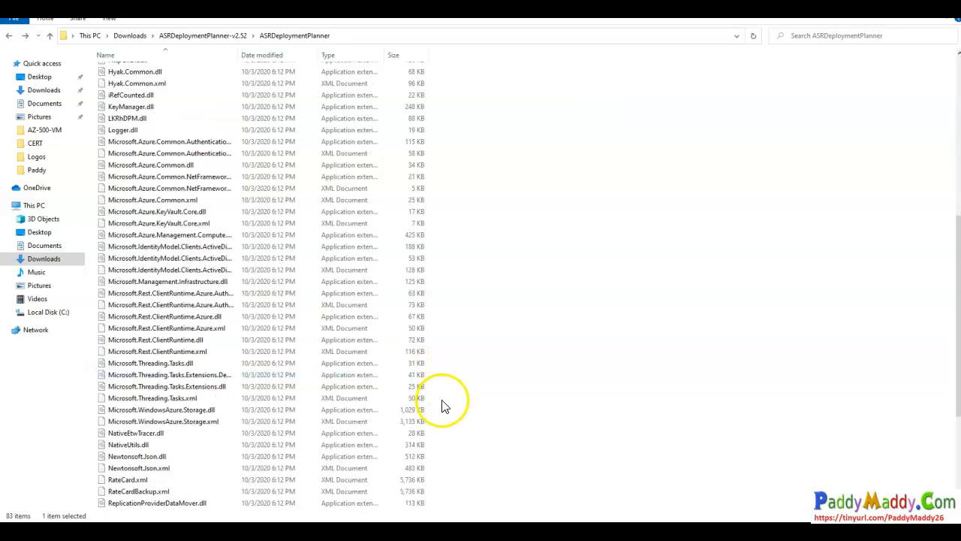
scroll(343, 429, up, 15)
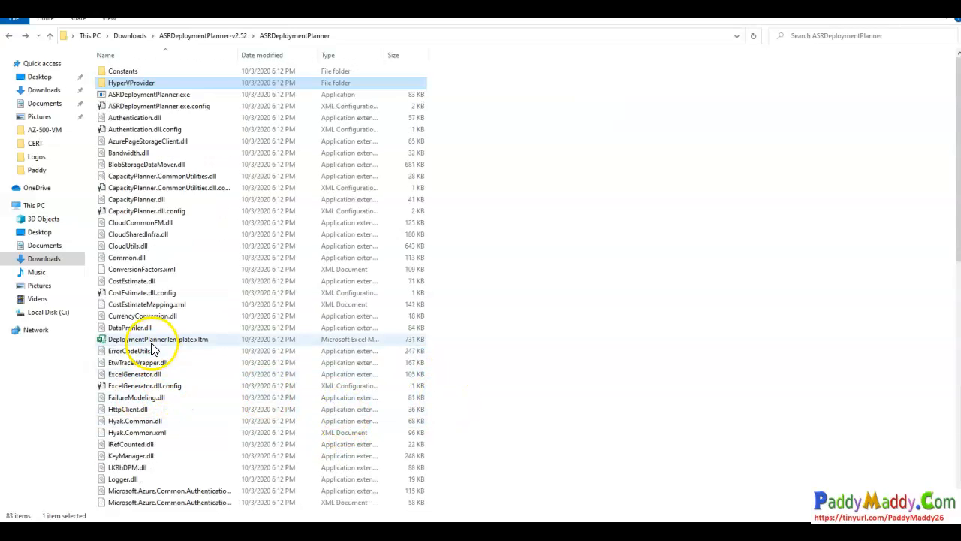
Step: Open DeploymentPlannerTemplate.xltm in Excel and review the cost estimation report
double_click(150, 343)
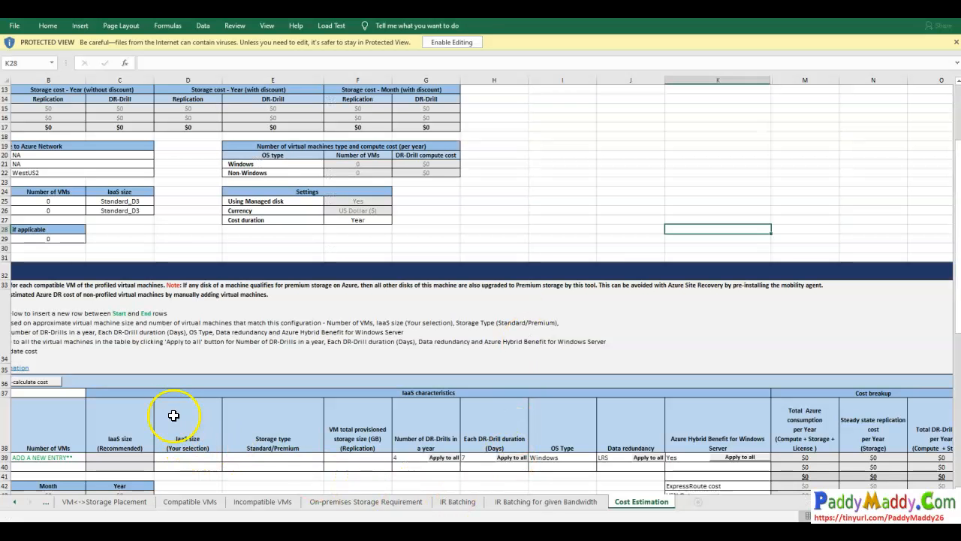
click(54, 118)
scroll(117, 233, up, 4)
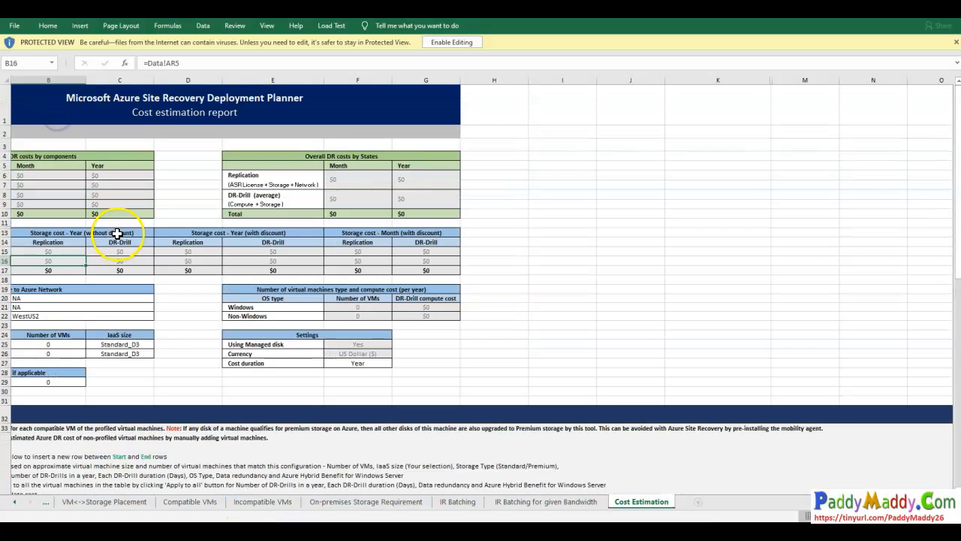
click(141, 99)
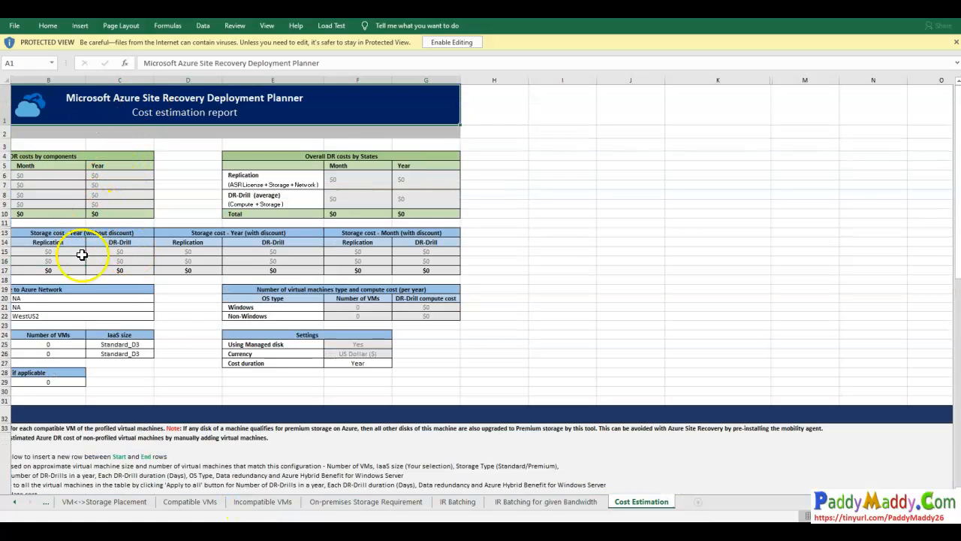
Step: Look through the workbook's Data, On-Premises Summary and Recommendations sheets
click(105, 502)
click(17, 502)
click(18, 502)
click(72, 501)
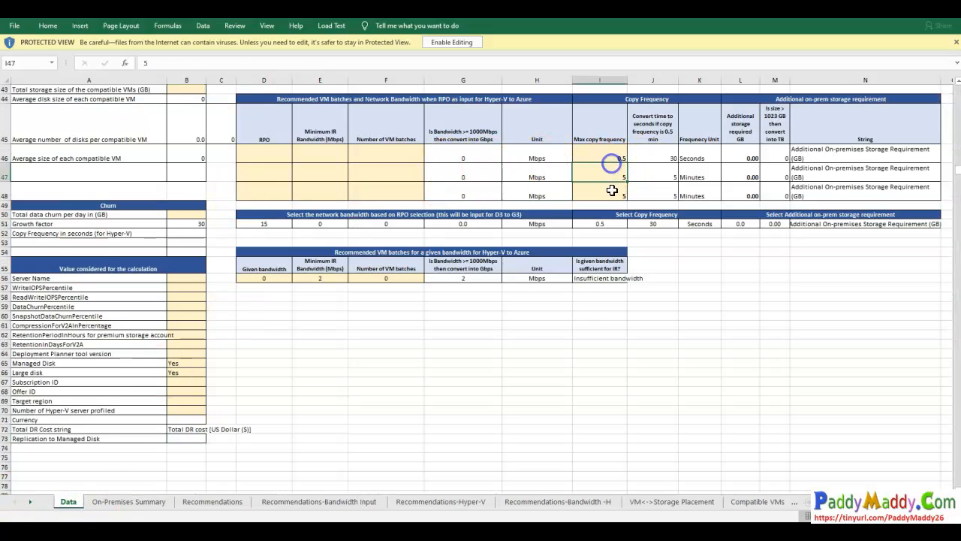
drag(187, 288, 188, 431)
click(184, 214)
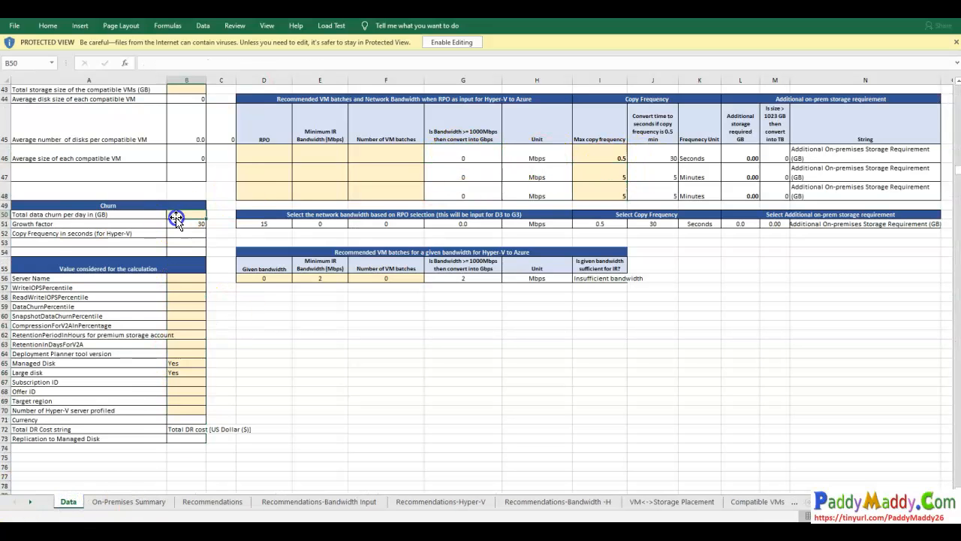
click(129, 501)
click(212, 502)
scroll(232, 328, up, 10)
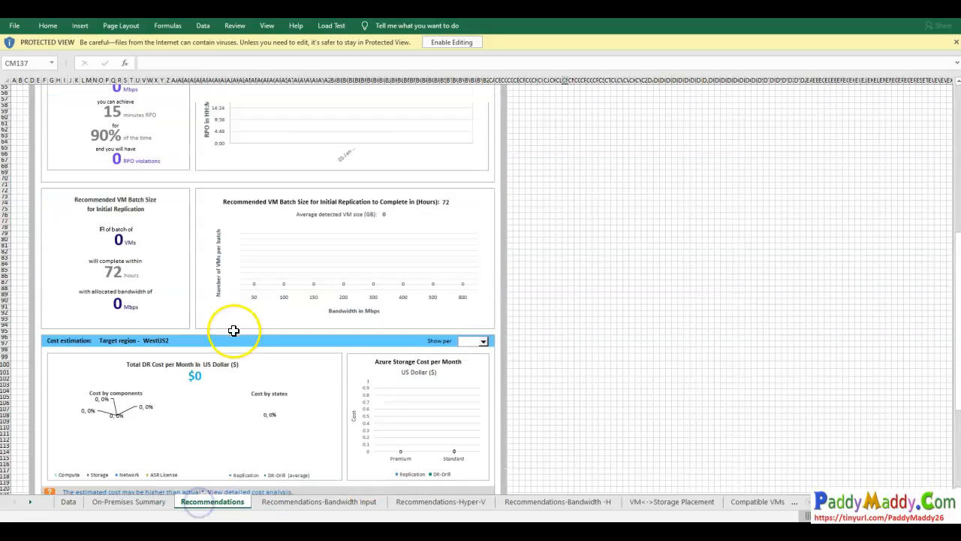
Step: Enable editing and macro content in the deployment planner workbook
click(455, 42)
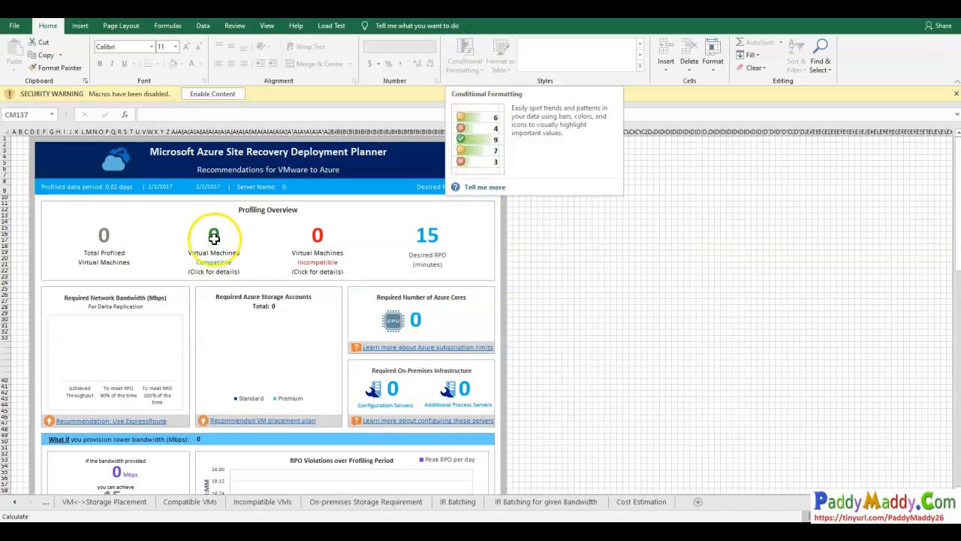
click(488, 187)
click(488, 187)
click(94, 501)
click(247, 408)
click(193, 501)
click(104, 502)
click(14, 502)
click(14, 503)
click(15, 503)
click(97, 506)
click(212, 94)
Step: Examine the Recommendations-Bandwidth -H and VM<->Storage Placement sheets of the planner workbook
click(219, 506)
click(330, 507)
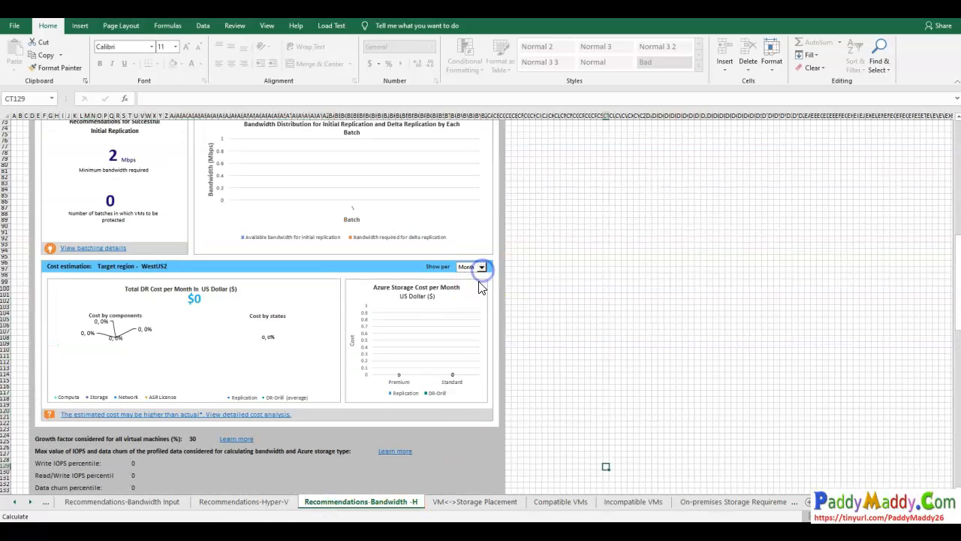
click(465, 505)
click(442, 272)
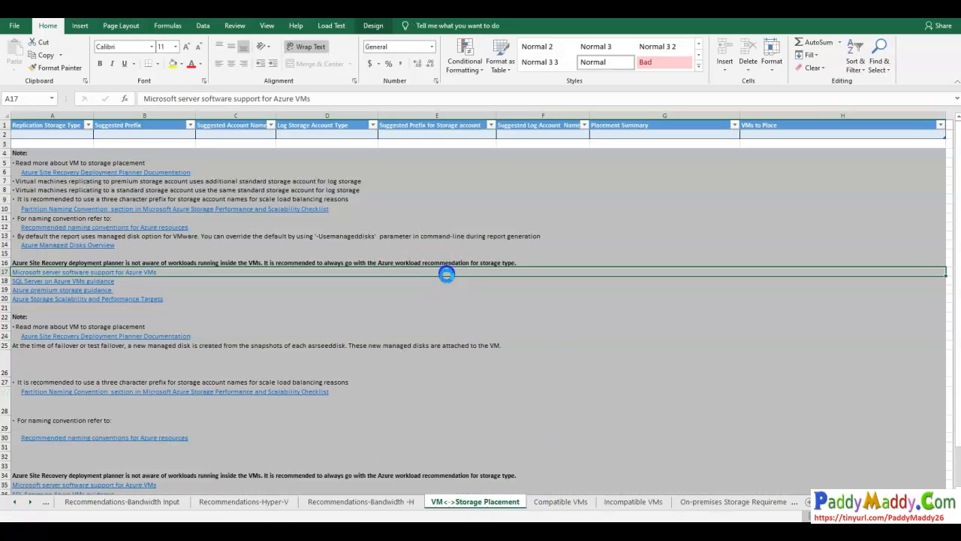
click(553, 504)
key(alt+Tab)
Step: Review the columns of the Compatible VMs and Incompatible VMs sheets and look over the sheets that follow them
click(255, 360)
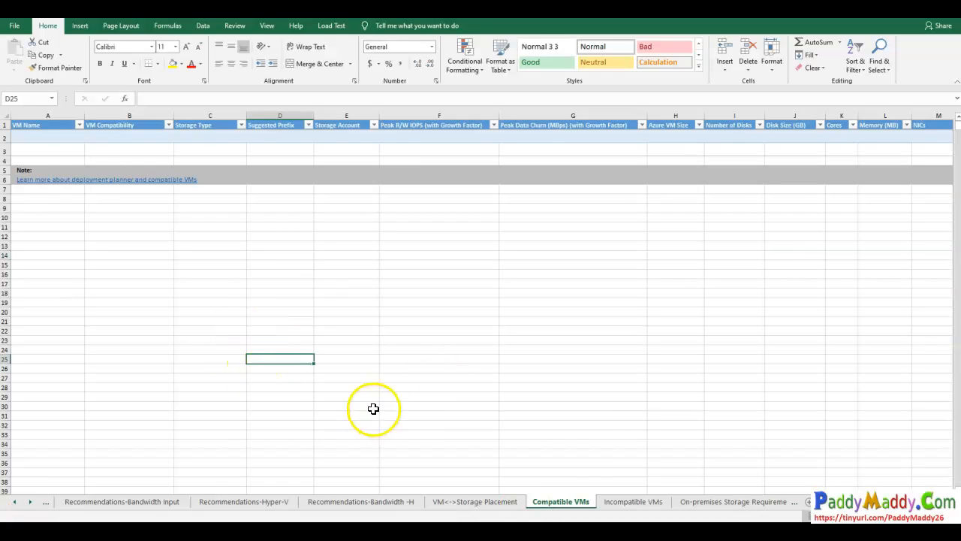
click(125, 139)
click(227, 139)
click(331, 139)
click(540, 139)
click(627, 501)
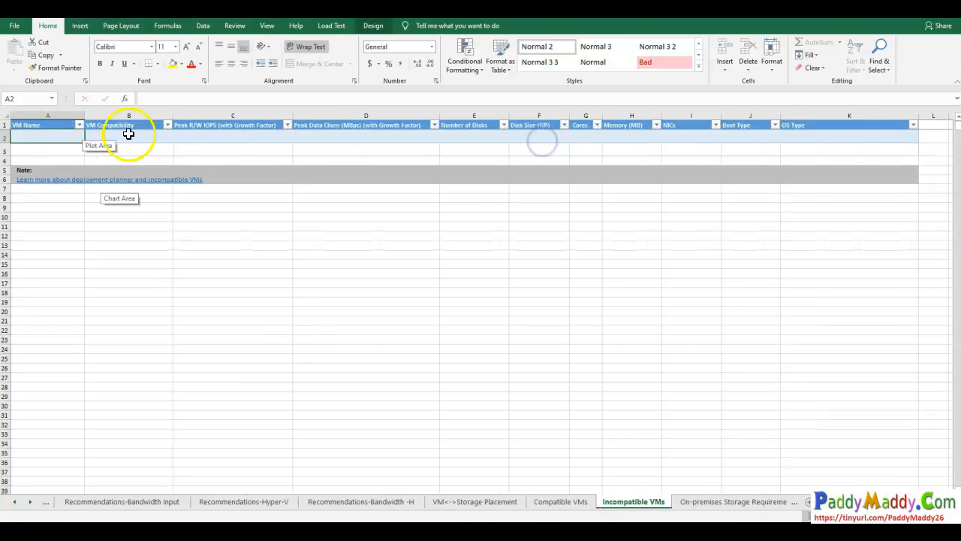
click(730, 501)
click(691, 501)
click(742, 508)
scroll(590, 407, down, 3)
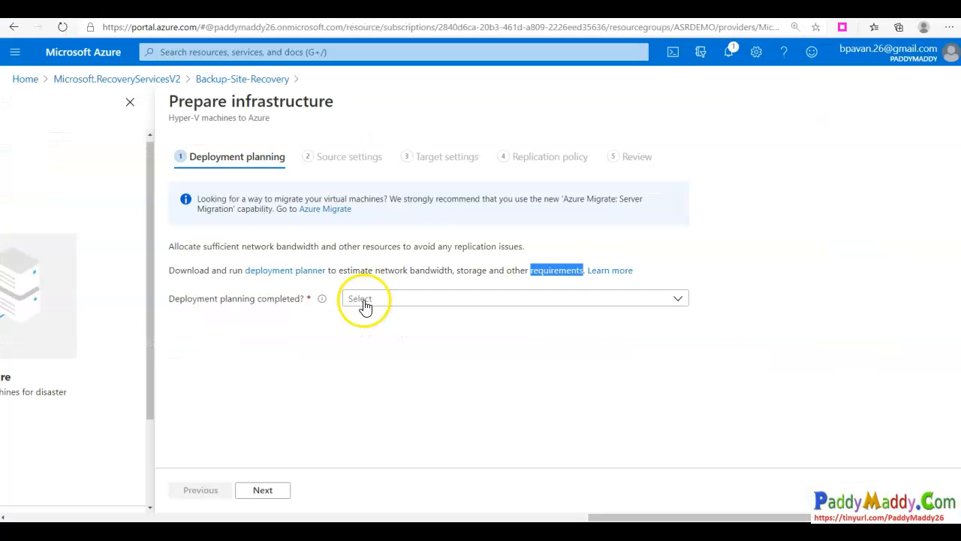
Step: Mark deployment planning as "Yes, I have done it" and continue to the source settings
click(364, 299)
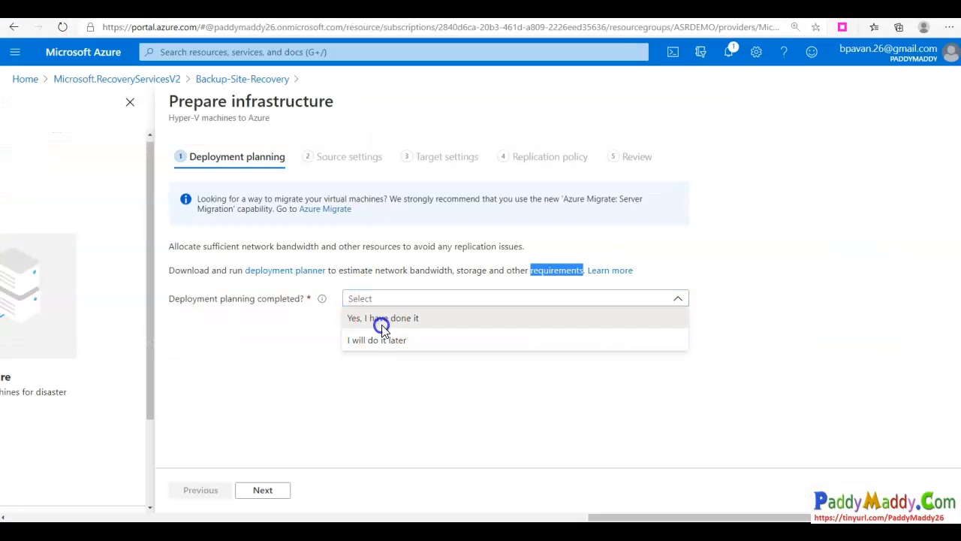
click(382, 317)
click(264, 492)
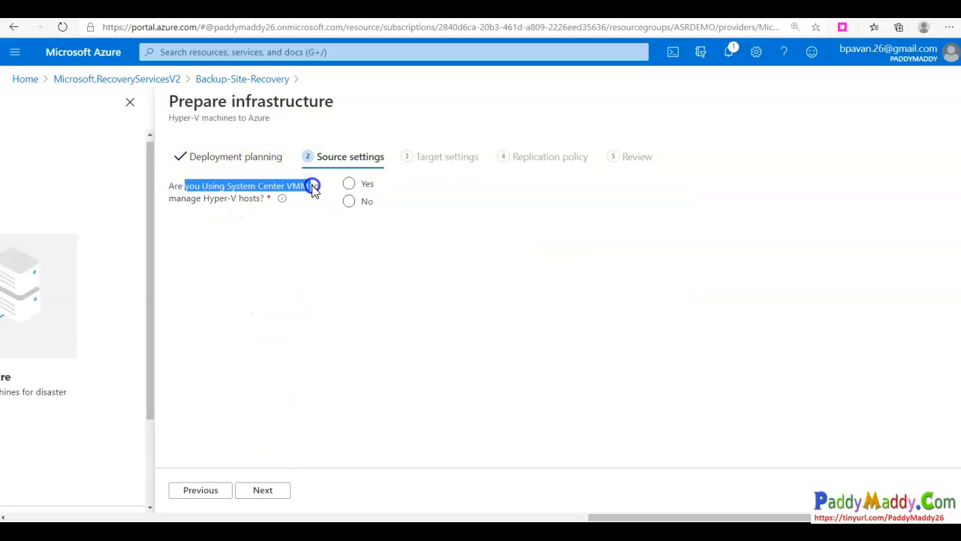
Step: Answer No to using System Center VMM to manage the Hyper-V hosts and start creating a Hyper-V site
drag(190, 198, 242, 205)
click(349, 201)
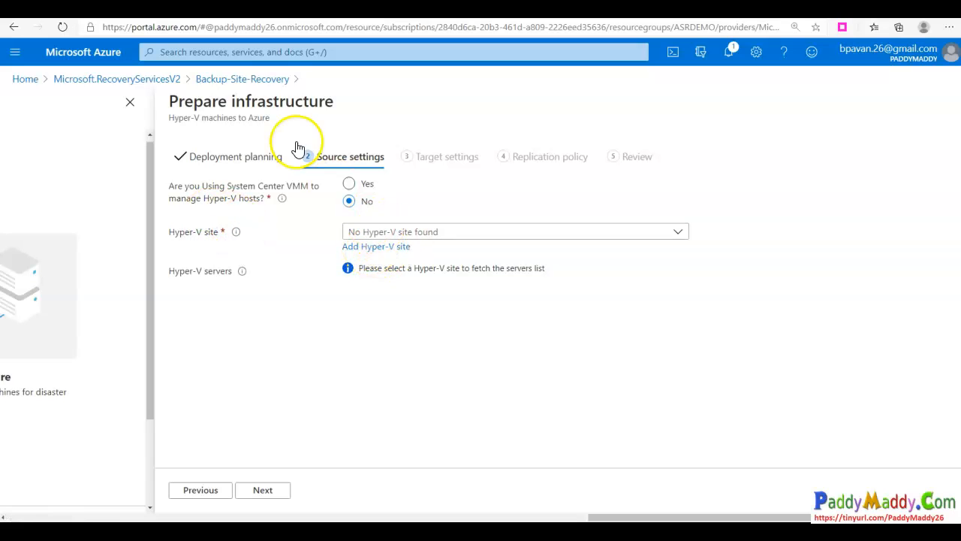
click(401, 229)
click(387, 246)
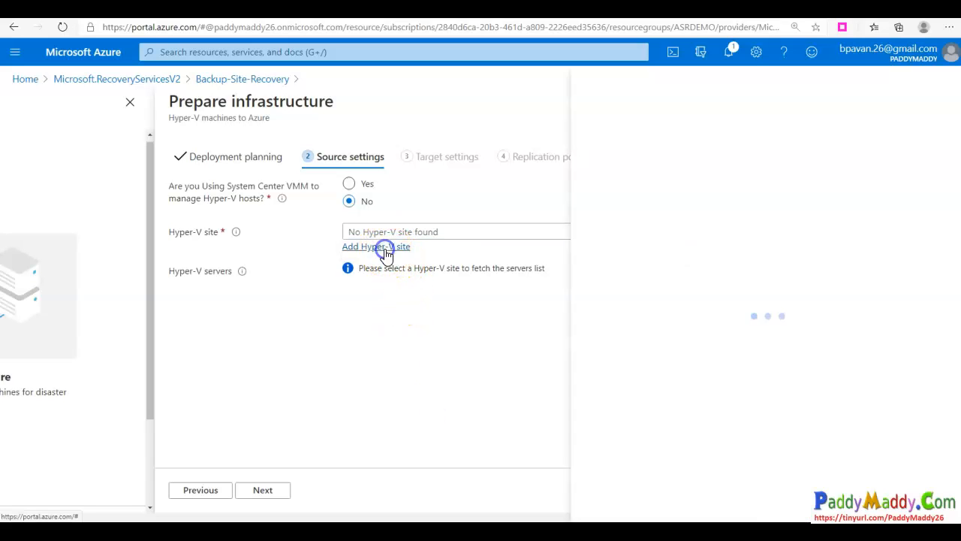
click(787, 142)
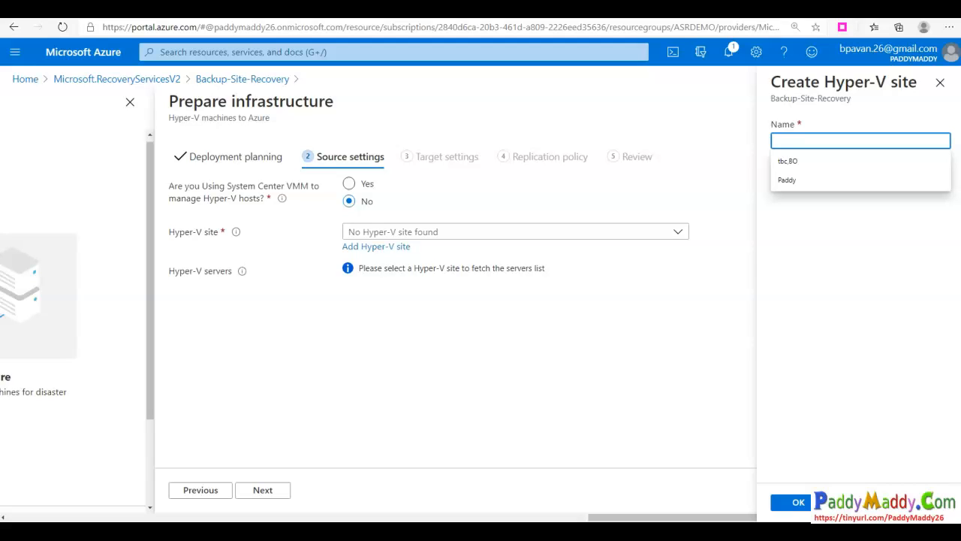
mouse_move(247, 221)
mouse_down()
mouse_move(150, 236)
mouse_move(253, 232)
mouse_move(254, 219)
mouse_up()
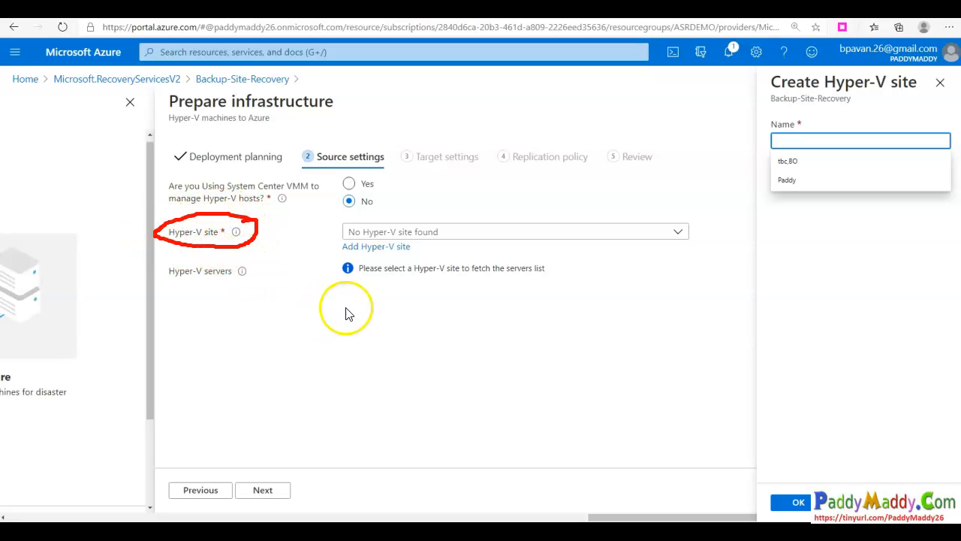
mouse_move(329, 302)
mouse_down()
mouse_move(260, 303)
mouse_move(311, 327)
mouse_move(323, 306)
mouse_up()
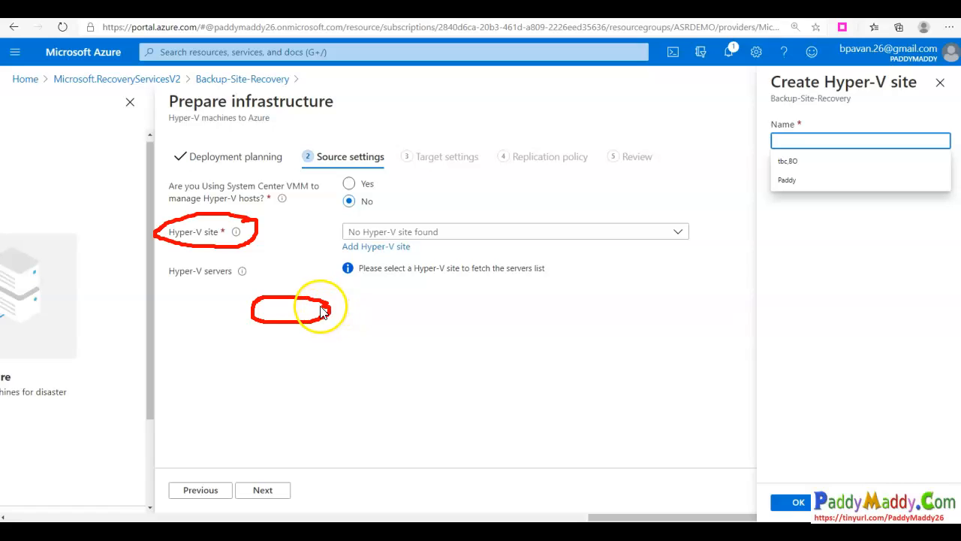
mouse_move(211, 365)
mouse_down()
mouse_move(279, 311)
mouse_move(293, 325)
mouse_up()
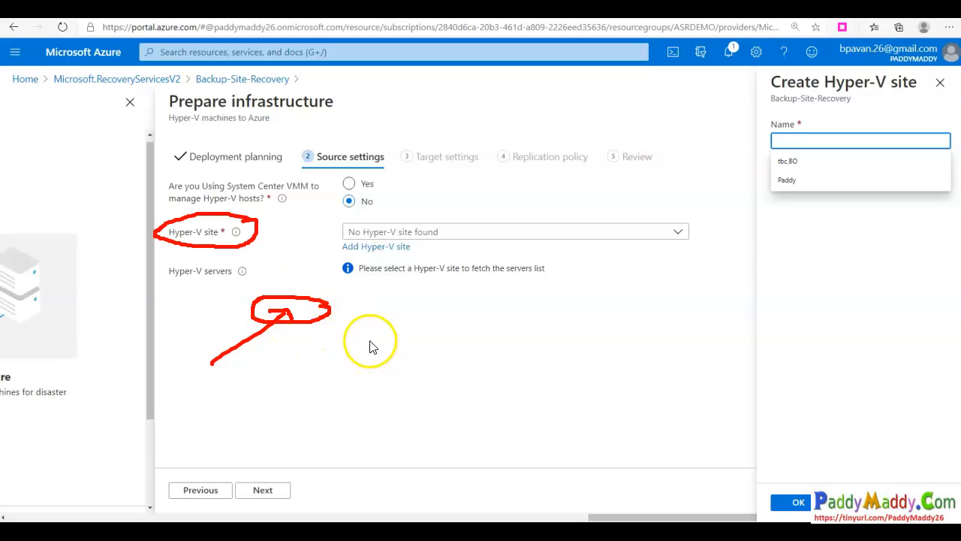
drag(363, 340, 388, 331)
mouse_move(368, 354)
mouse_down()
mouse_move(379, 358)
mouse_move(393, 341)
mouse_move(390, 383)
mouse_move(375, 386)
mouse_move(403, 368)
mouse_move(404, 379)
mouse_up()
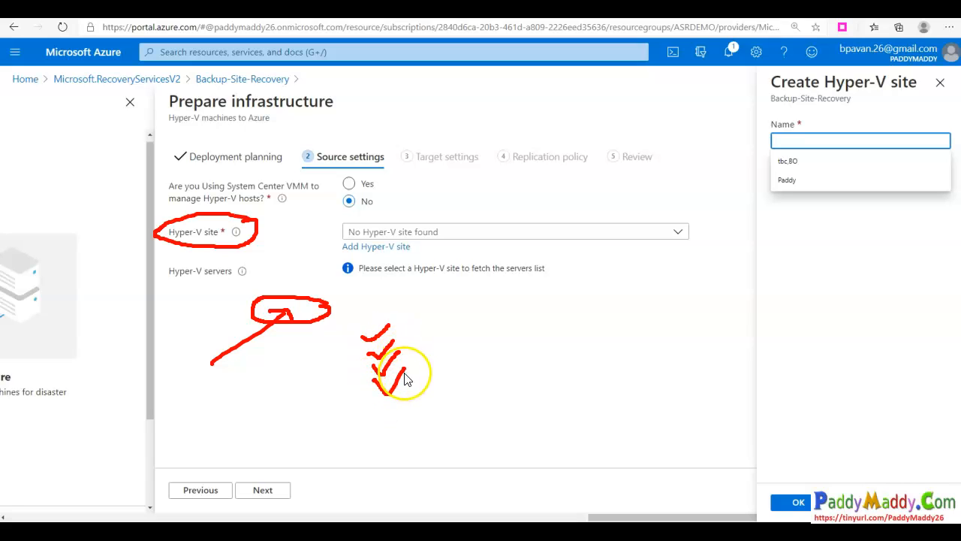
Step: Create the Hyper-V site with the name US-CA-Hyper-vServer
click(123, 526)
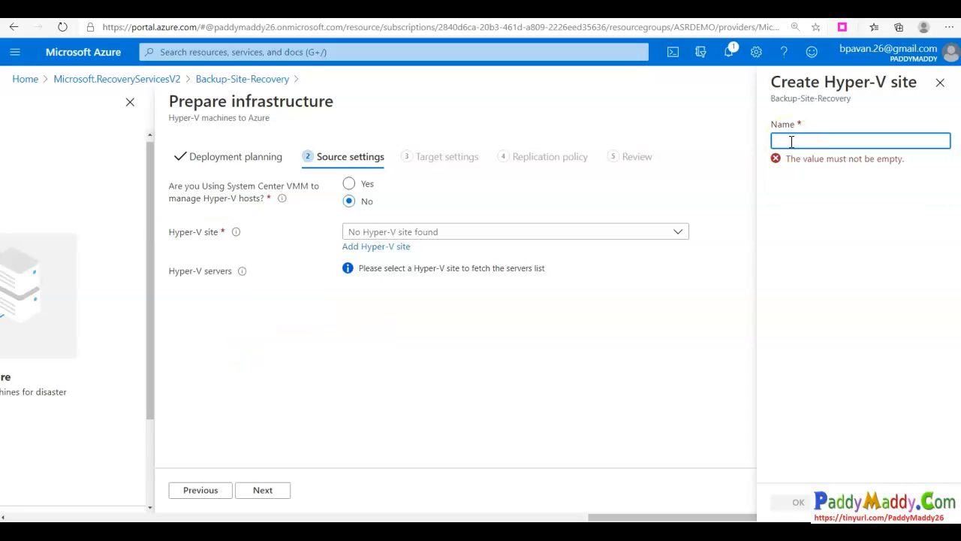
text(US-CA-Hyper-vServer)
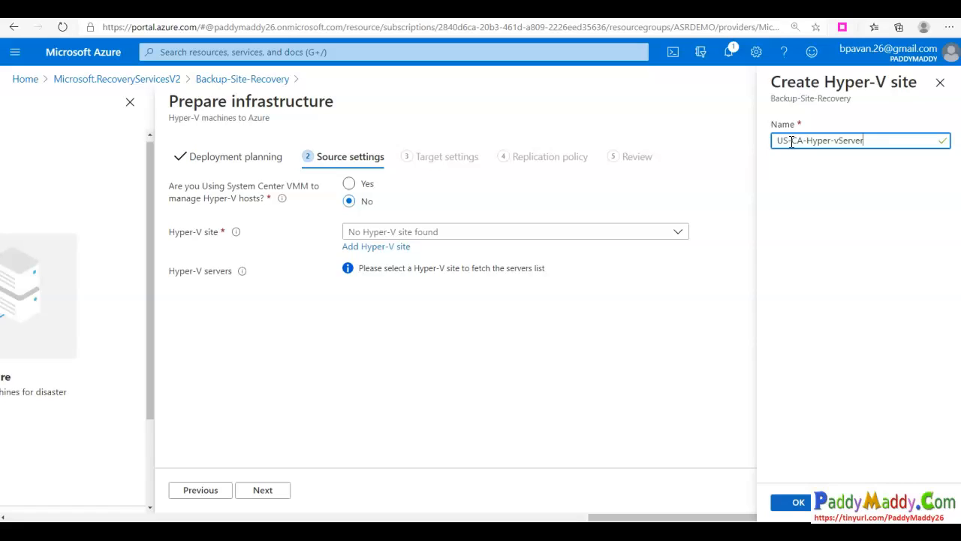
key(Return)
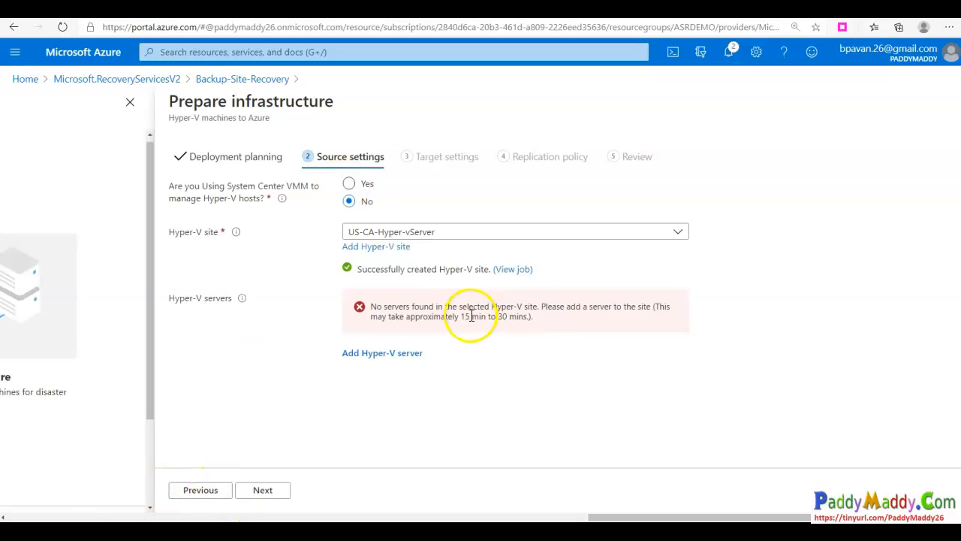
Step: Check the Hyper-V site selection and open the instructions for adding a Hyper-V server to the site
click(373, 306)
drag(458, 307, 624, 306)
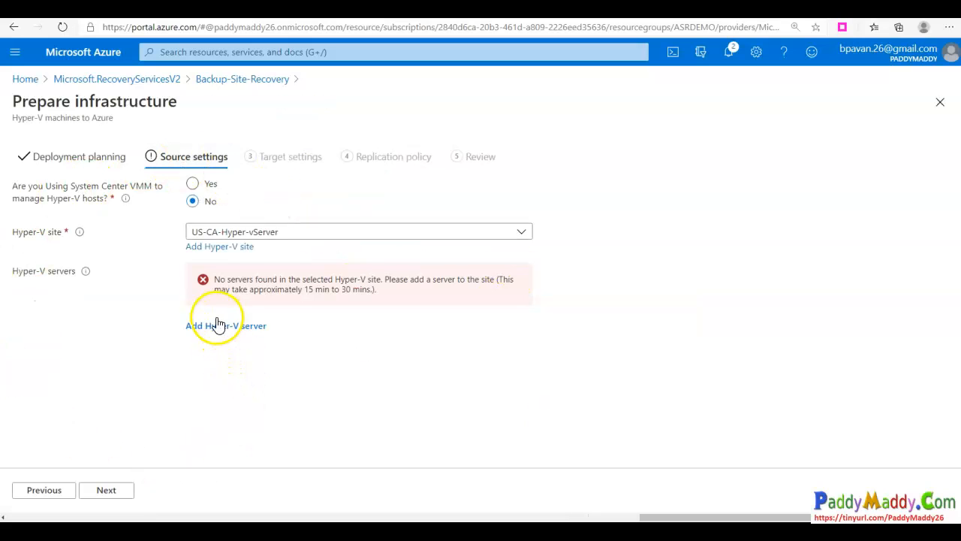
click(210, 230)
click(210, 230)
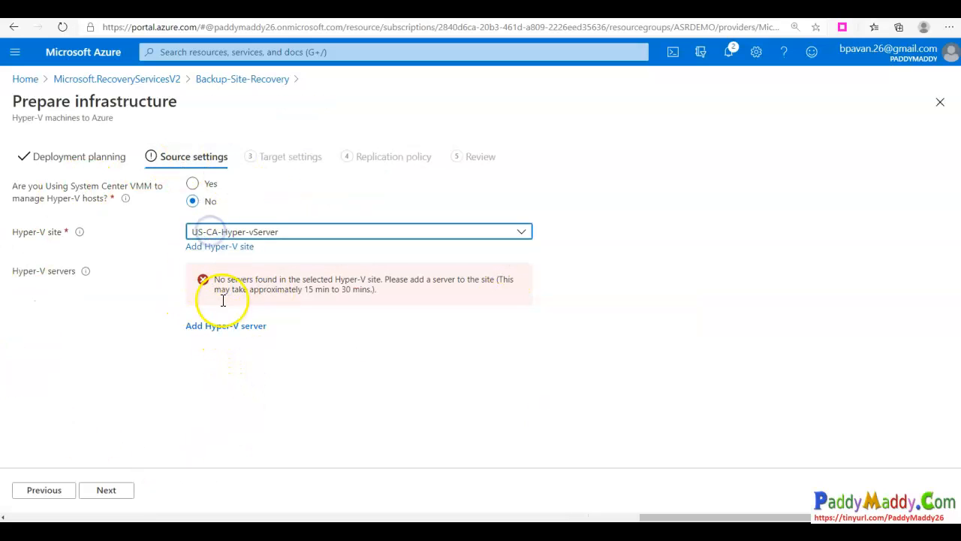
click(226, 326)
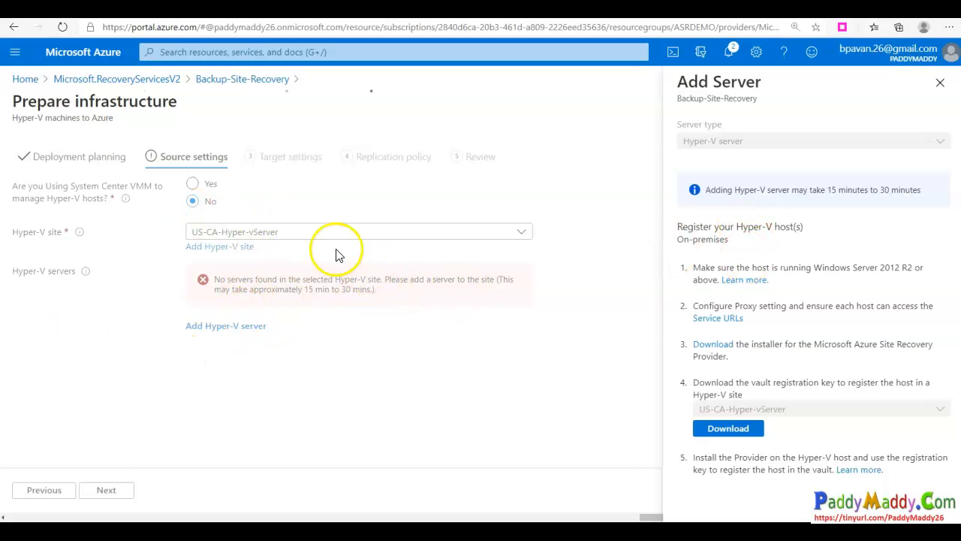
drag(290, 236, 367, 202)
mouse_move(294, 328)
mouse_down()
mouse_move(154, 326)
mouse_move(287, 337)
mouse_up()
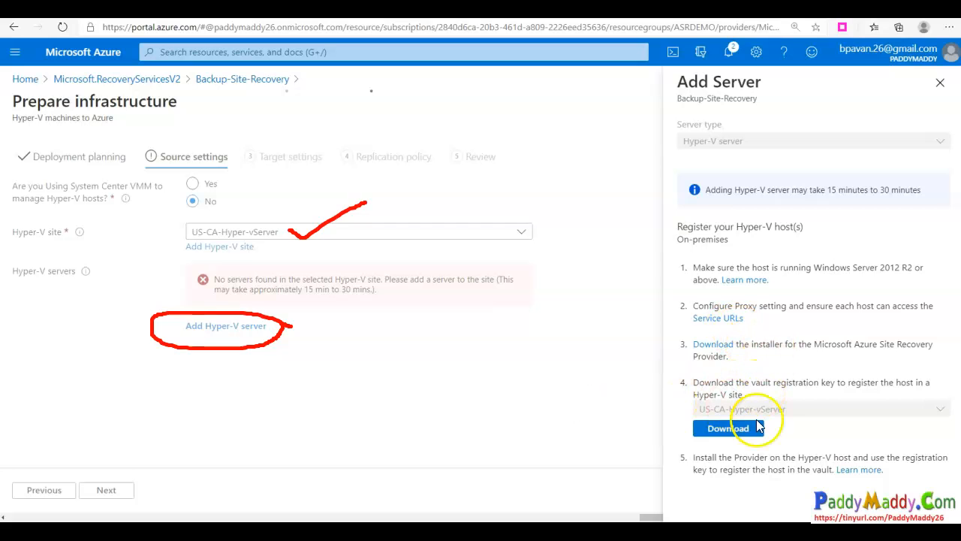
mouse_move(259, 343)
mouse_down()
mouse_move(338, 354)
mouse_move(308, 243)
mouse_move(331, 248)
mouse_up()
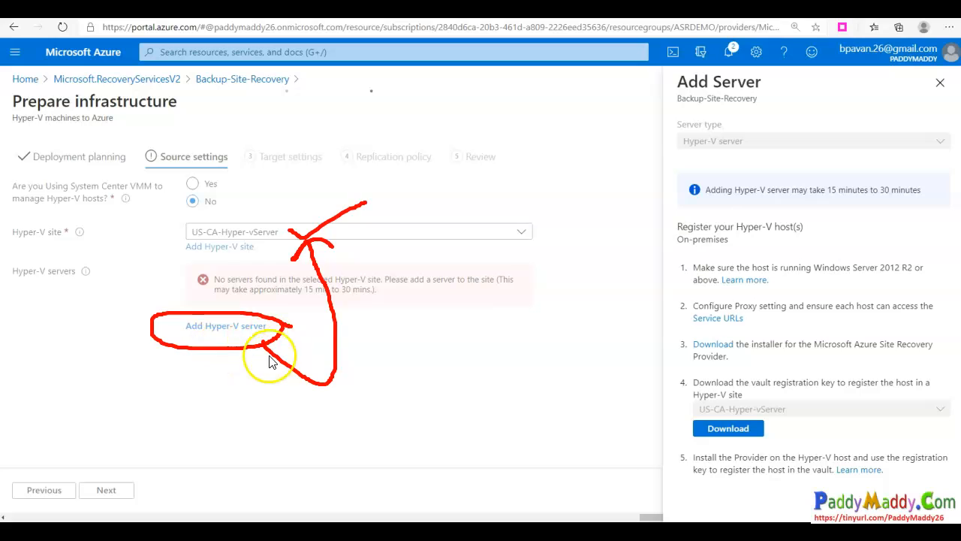
mouse_move(255, 342)
mouse_down()
mouse_move(259, 314)
mouse_move(172, 317)
mouse_move(176, 343)
mouse_move(293, 335)
mouse_up()
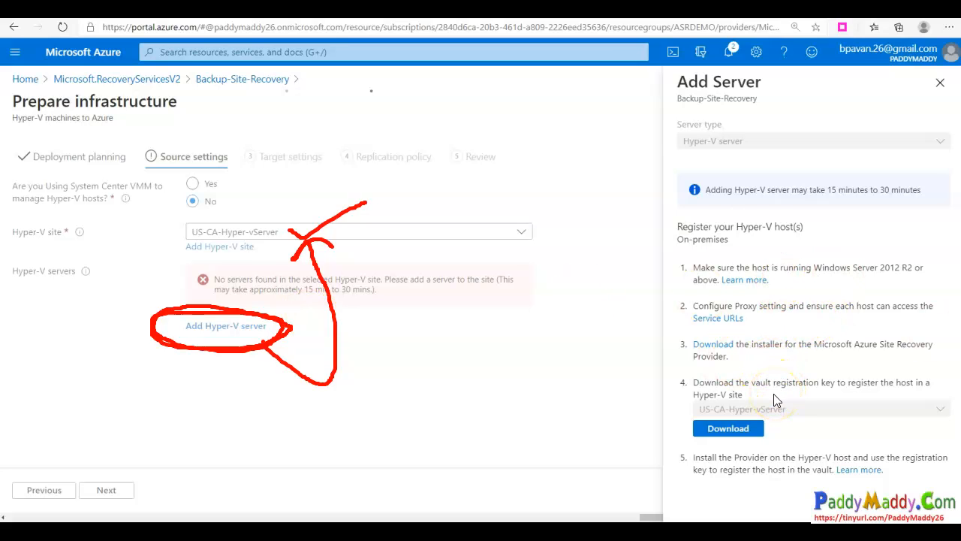
drag(673, 258, 688, 253)
drag(675, 457, 694, 452)
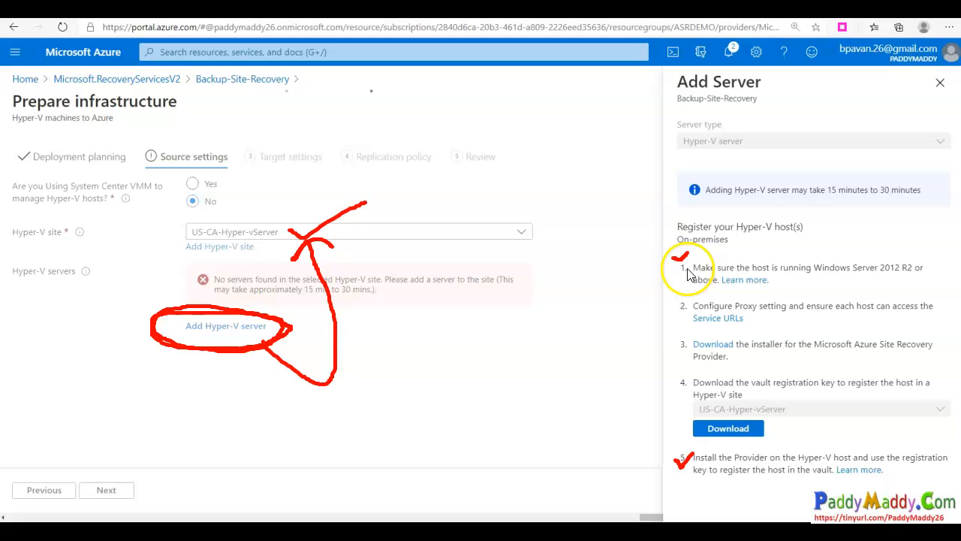
drag(830, 278, 901, 280)
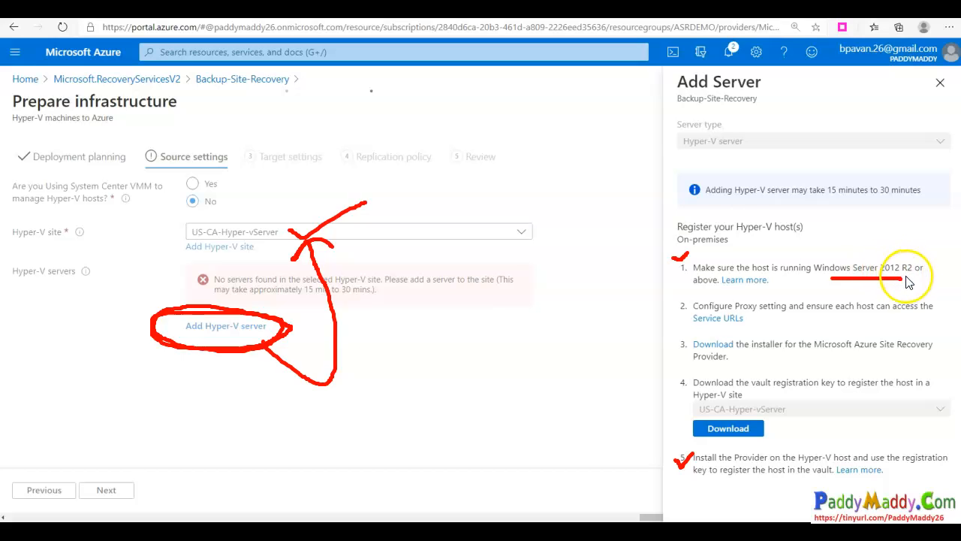
drag(746, 238, 780, 242)
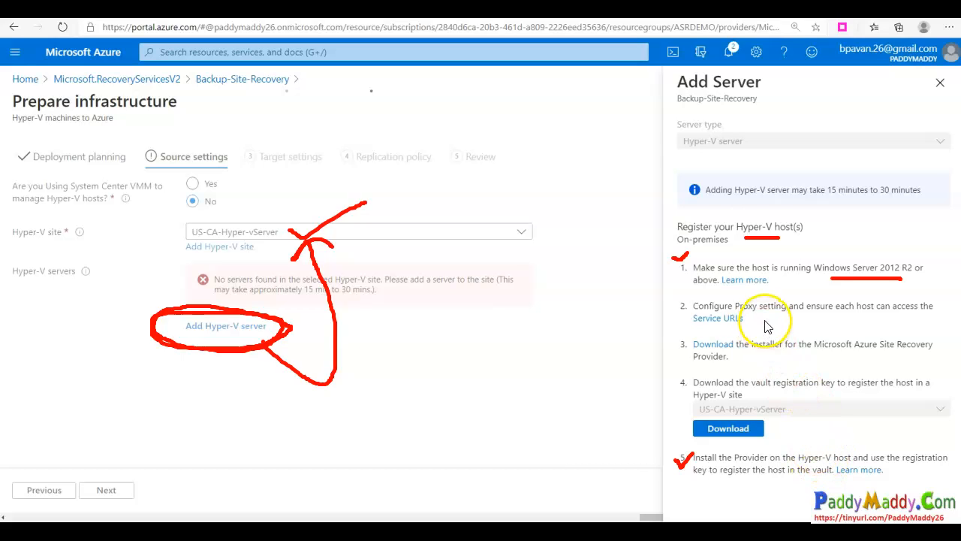
drag(762, 318, 819, 295)
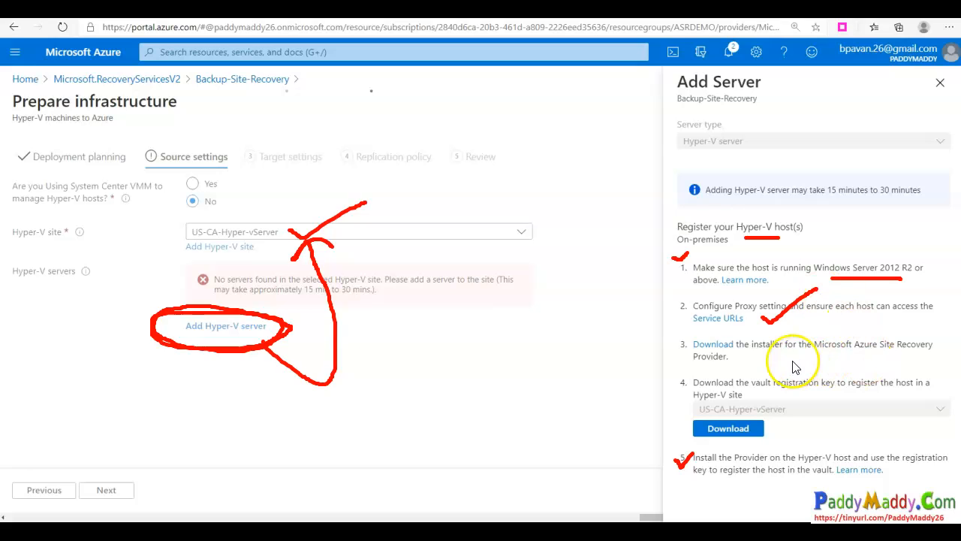
mouse_move(749, 344)
mouse_down()
mouse_move(744, 334)
mouse_move(698, 324)
mouse_move(681, 359)
mouse_move(732, 359)
mouse_move(750, 340)
mouse_up()
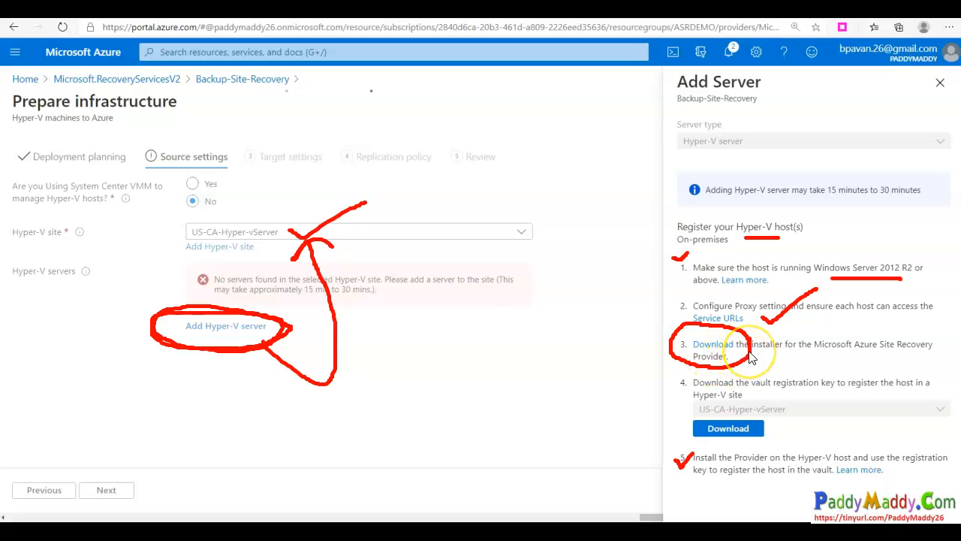
drag(749, 356, 817, 338)
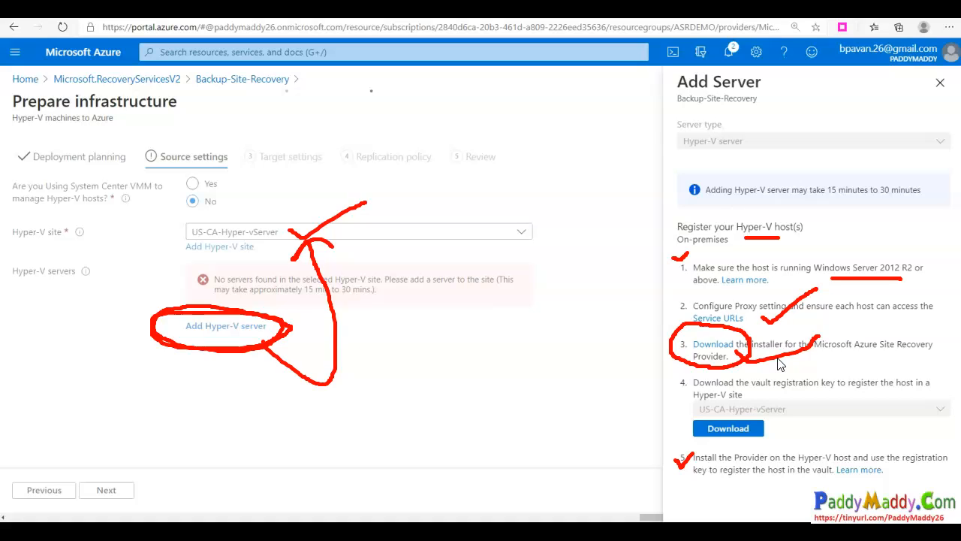
click(415, 205)
mouse_move(282, 234)
mouse_down()
mouse_move(252, 221)
mouse_move(158, 235)
mouse_move(282, 241)
mouse_up()
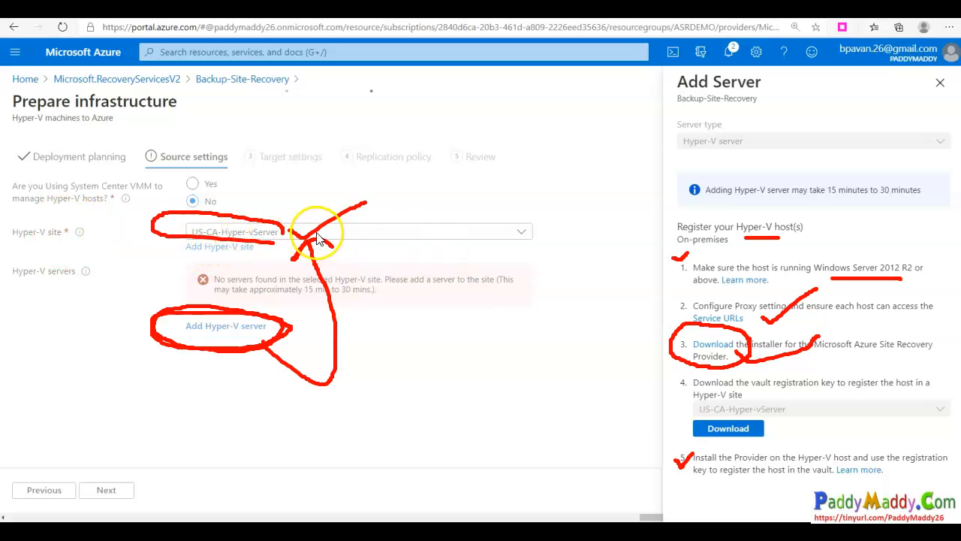
mouse_move(694, 398)
mouse_down()
mouse_move(680, 372)
mouse_move(674, 391)
mouse_move(690, 381)
mouse_up()
drag(755, 397, 823, 400)
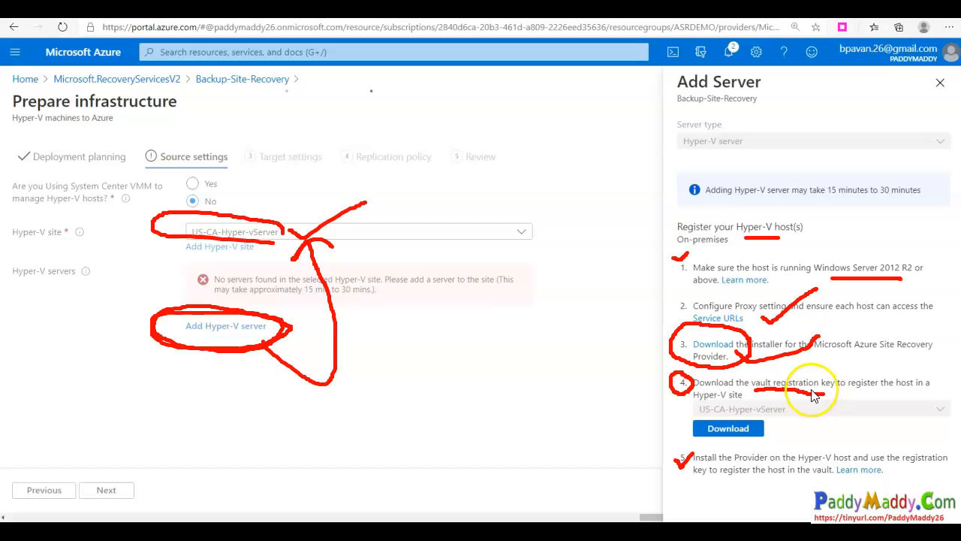
click(675, 345)
click(682, 447)
mouse_move(678, 449)
mouse_down()
mouse_move(692, 450)
mouse_move(676, 447)
mouse_up()
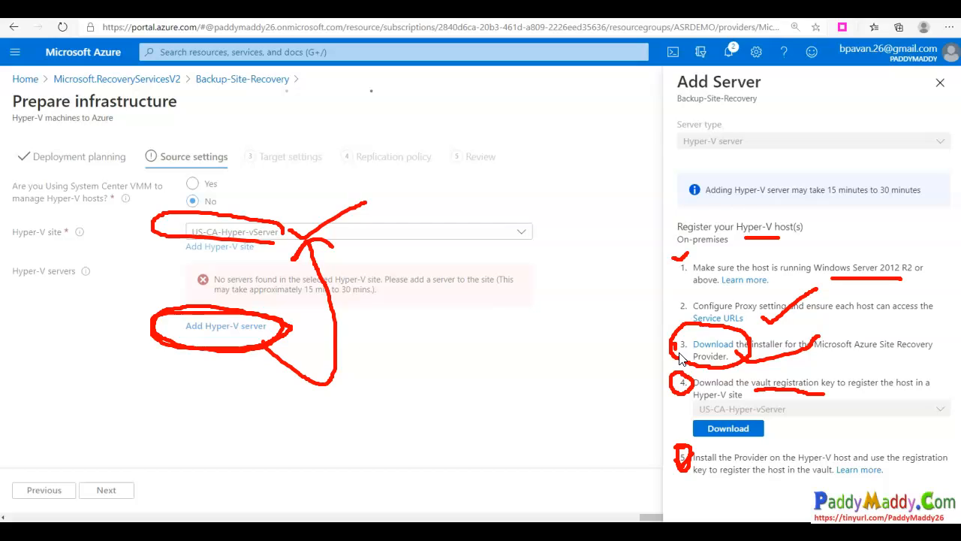
drag(869, 344, 931, 316)
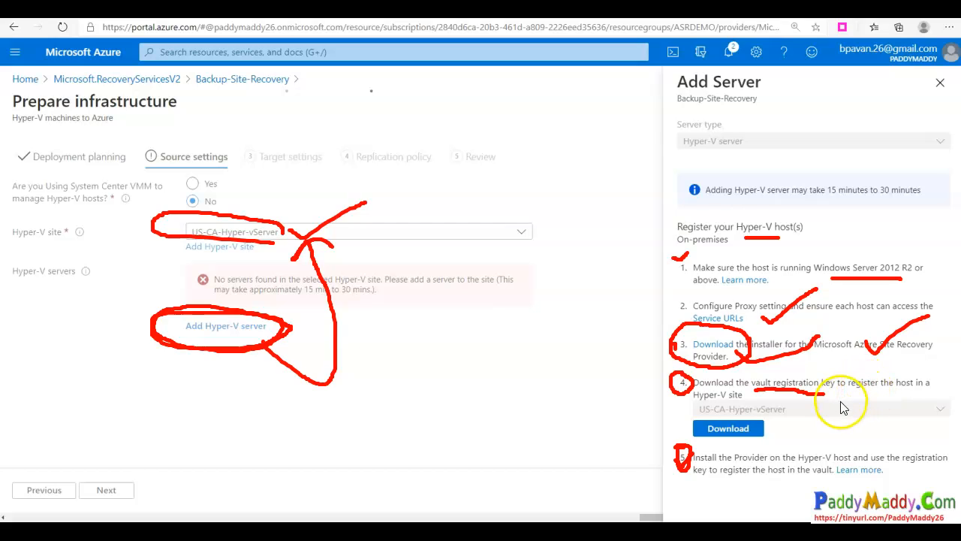
drag(766, 428, 861, 415)
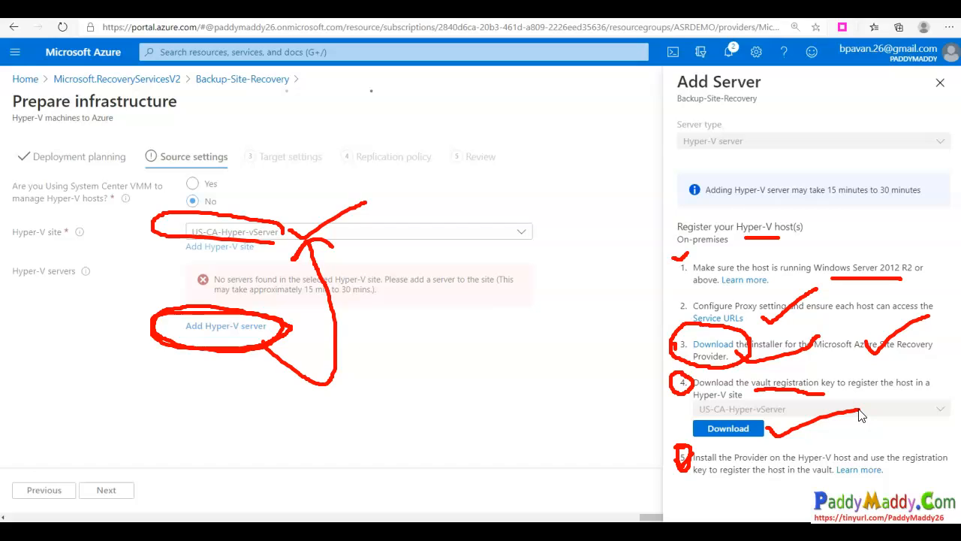
mouse_move(766, 434)
mouse_down()
mouse_move(398, 260)
mouse_move(301, 225)
mouse_move(365, 225)
mouse_up()
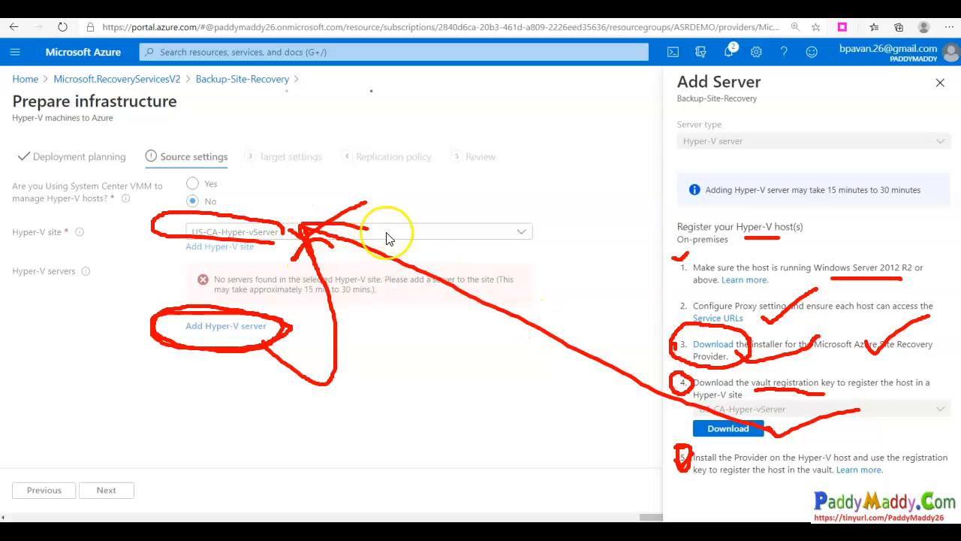
mouse_move(716, 479)
mouse_down()
mouse_move(684, 437)
mouse_move(692, 457)
mouse_up()
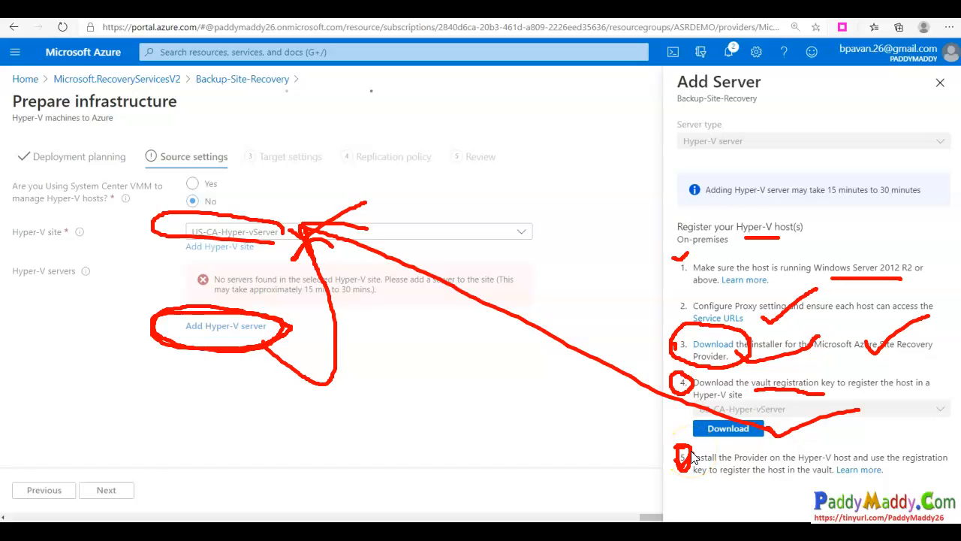
key(Escape)
Step: Read the Hyper-V host registration instructions on the Windows Server version, proxy settings, provider installer and vault registration key
drag(711, 267, 837, 263)
click(870, 266)
drag(762, 267, 897, 267)
drag(753, 305, 924, 305)
drag(781, 344, 713, 353)
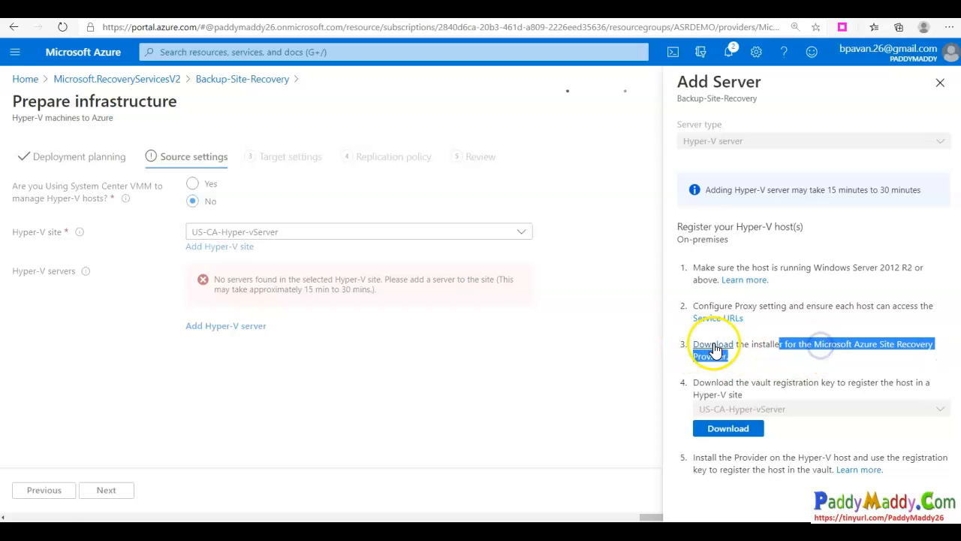
drag(711, 382, 900, 382)
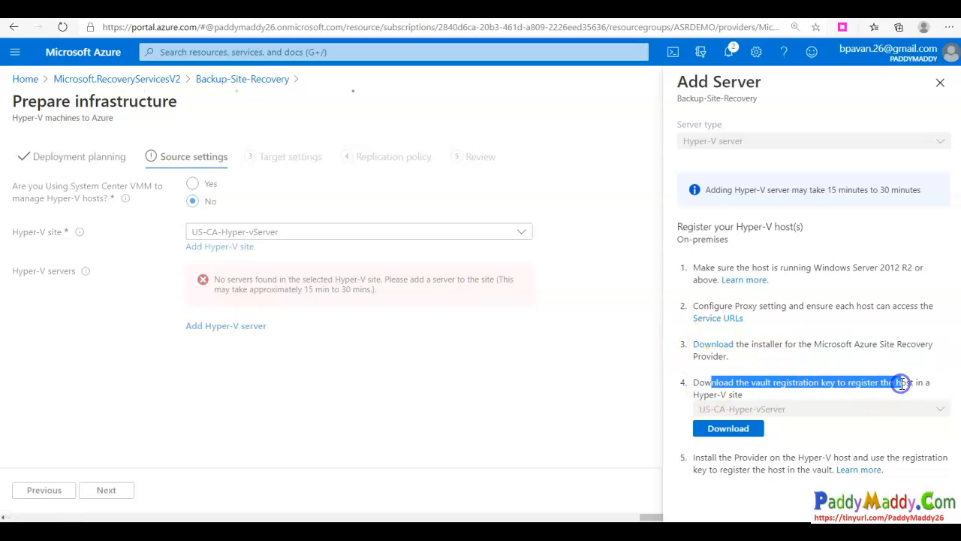
click(781, 347)
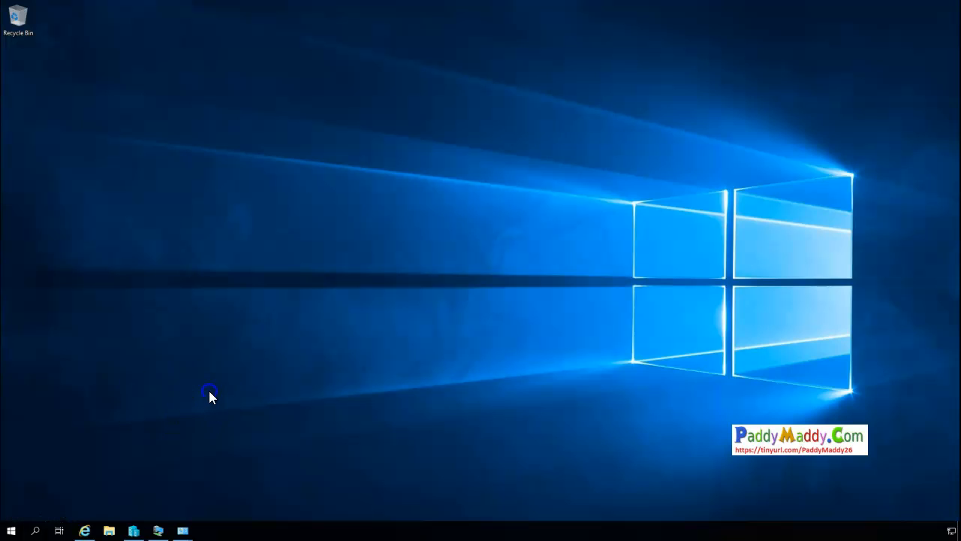
Step: Check the device name and Windows Server edition in the Hyper-V host's system information
right_click(10, 530)
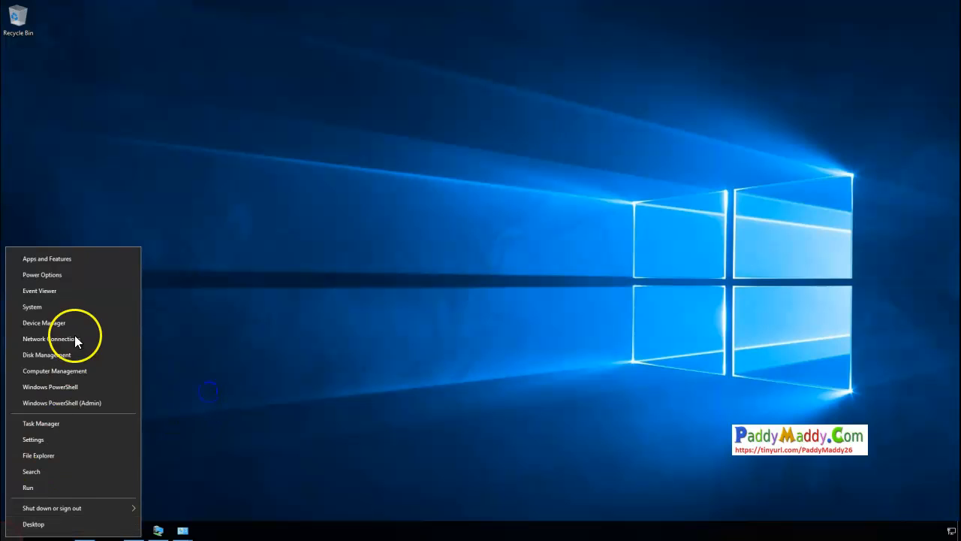
click(53, 309)
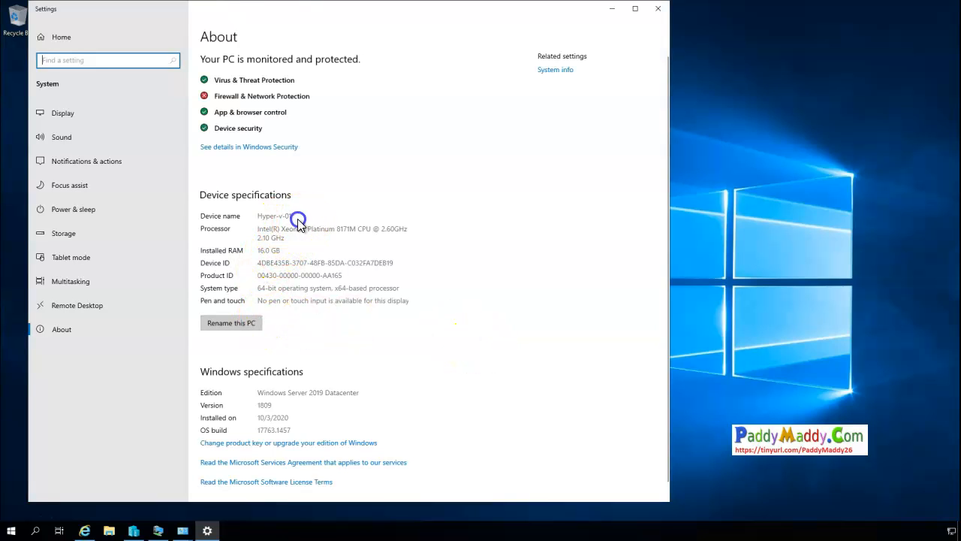
drag(296, 217, 249, 216)
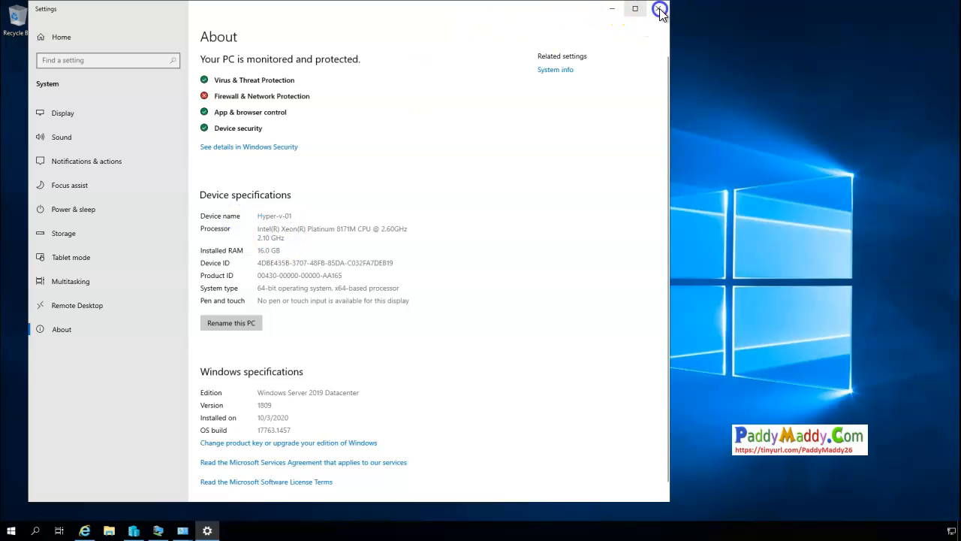
click(659, 9)
Step: Inspect the virtual machine hosted on HYPER-V-01 in Hyper-V Manager
click(133, 530)
click(255, 105)
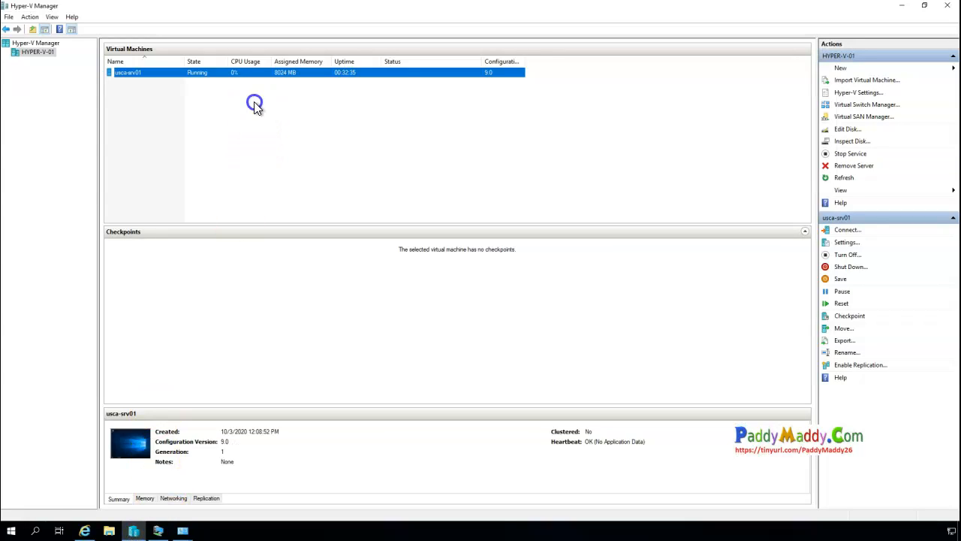
click(143, 73)
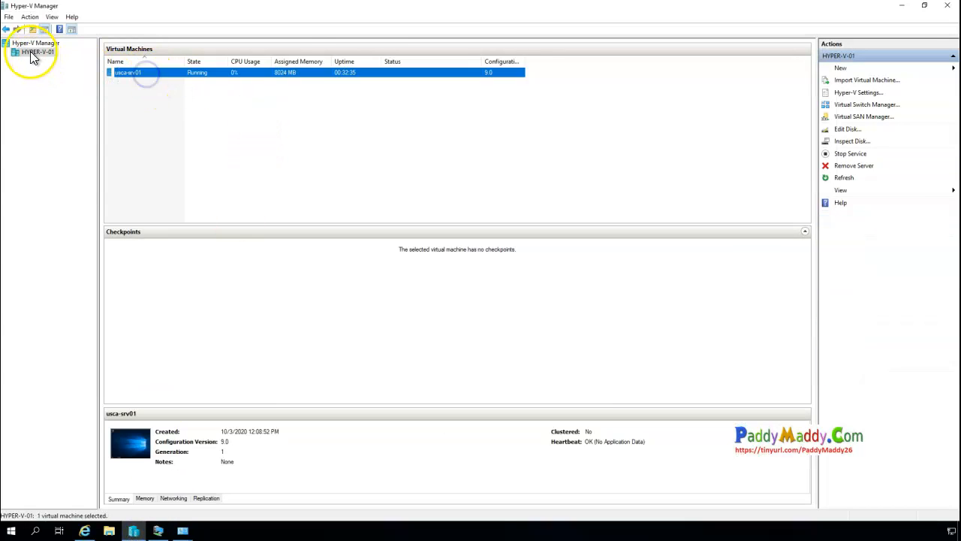
click(131, 76)
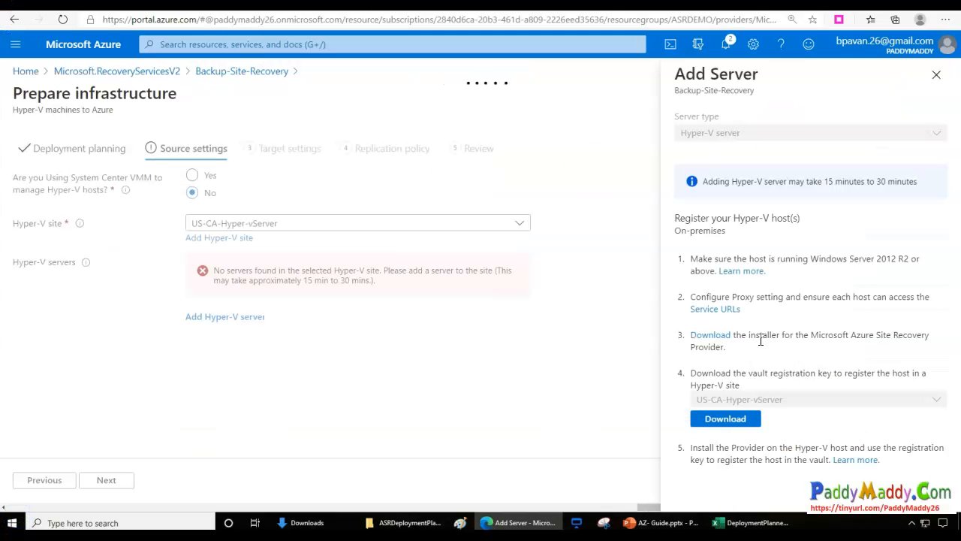
Step: Copy the download link for the Microsoft Azure Site Recovery Provider installer from the Add Server instructions in the Azure portal
drag(891, 336, 810, 337)
click(722, 335)
right_click(721, 338)
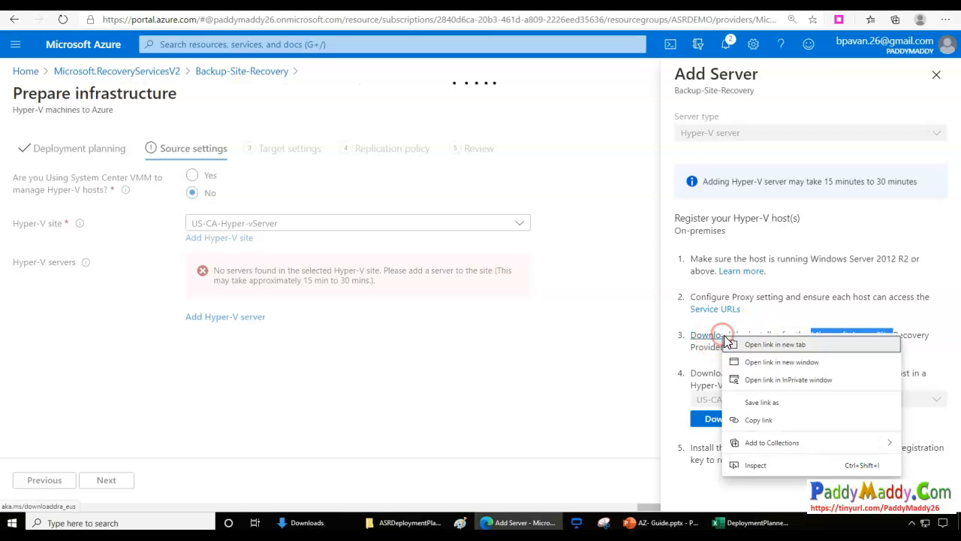
click(760, 422)
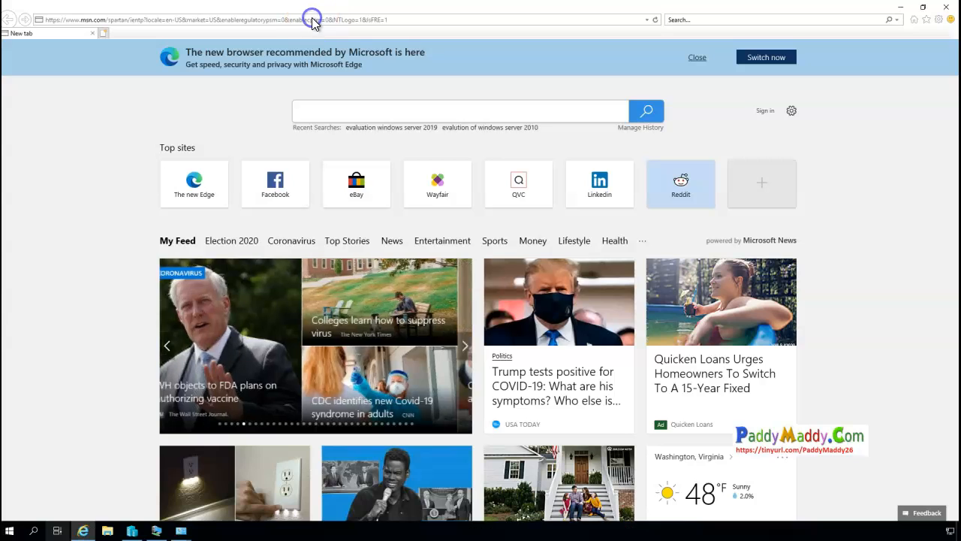
Step: Download AzureSiteRecoveryProvider.exe from the copied link in the Hyper-V host's browser and open its download folder
click(344, 20)
key(ctrl+v)
key(Return)
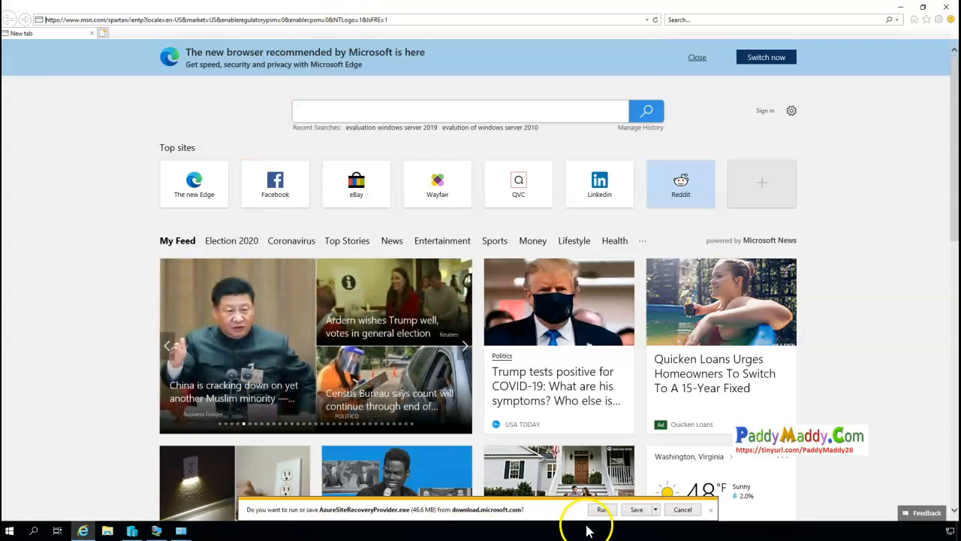
click(636, 511)
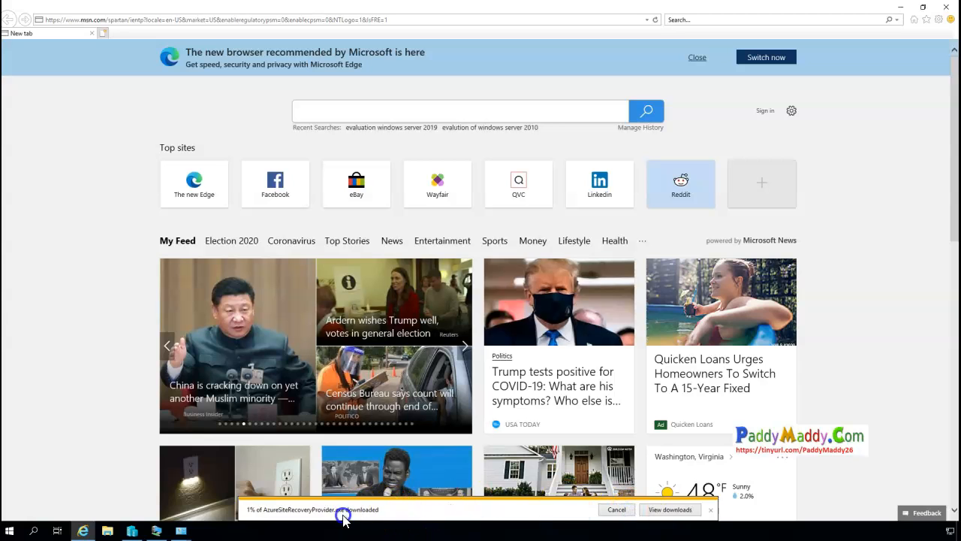
click(611, 511)
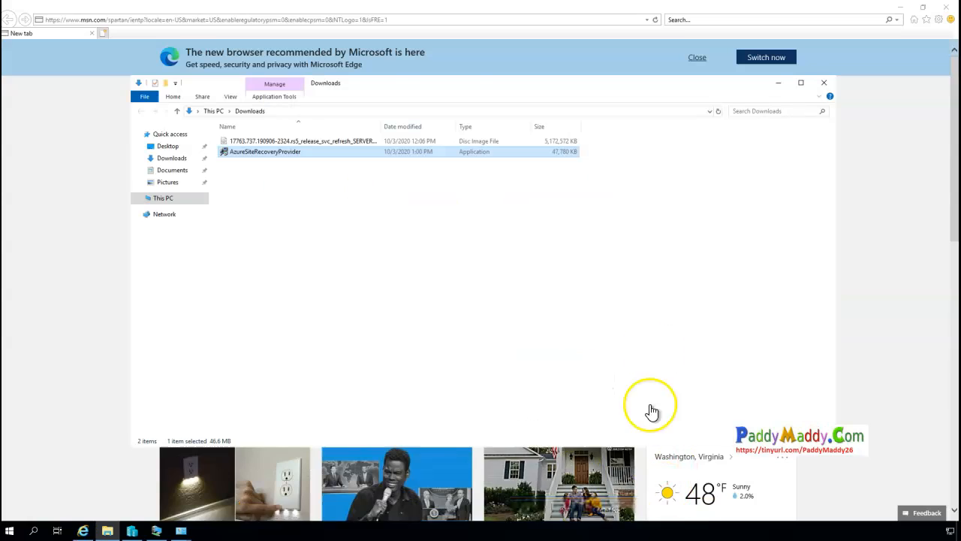
Step: Run the AzureSiteRecoveryProvider installer and minimize the other windows to reveal its setup wizard
click(575, 157)
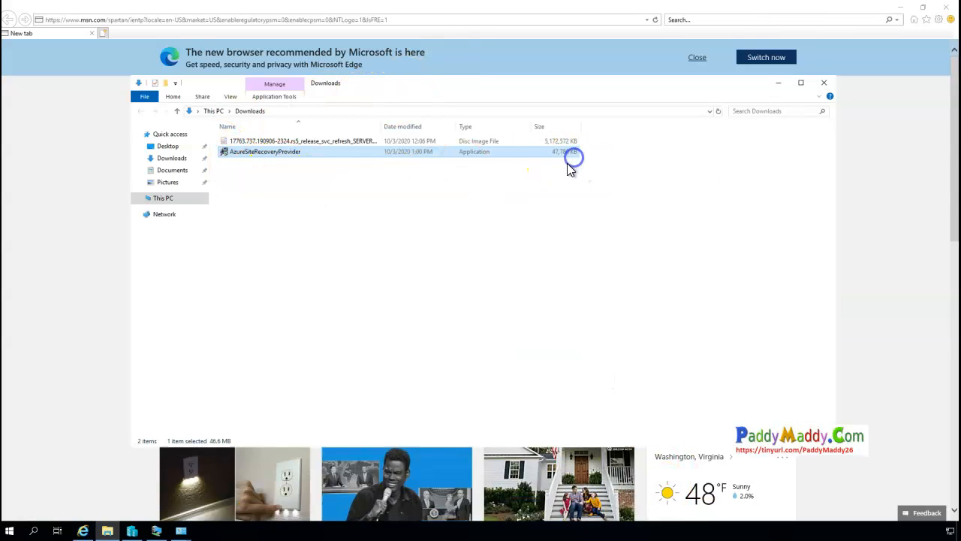
double_click(253, 154)
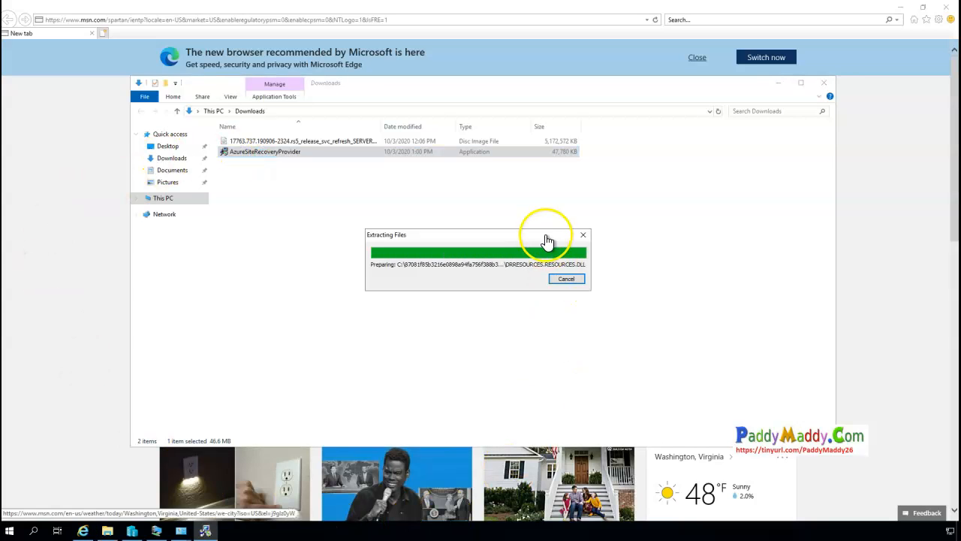
click(901, 8)
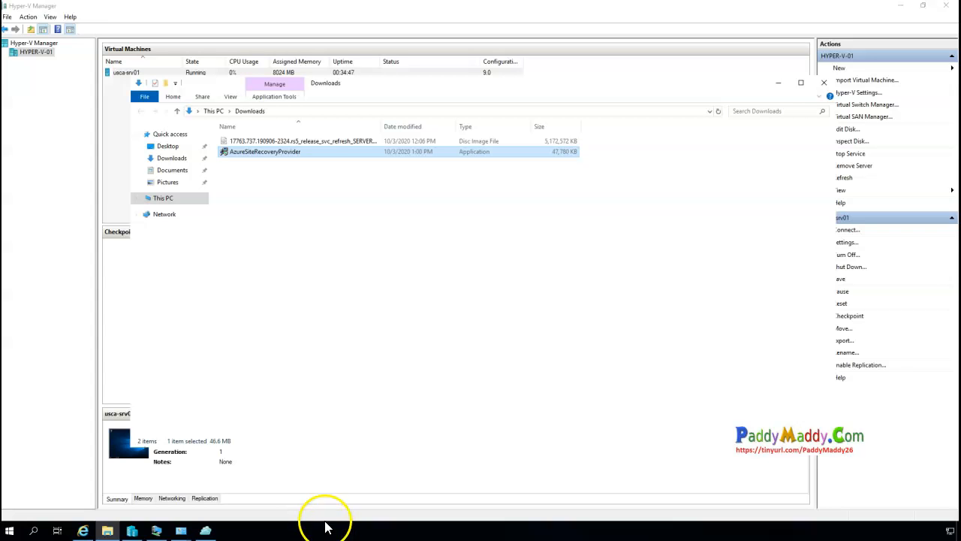
click(778, 85)
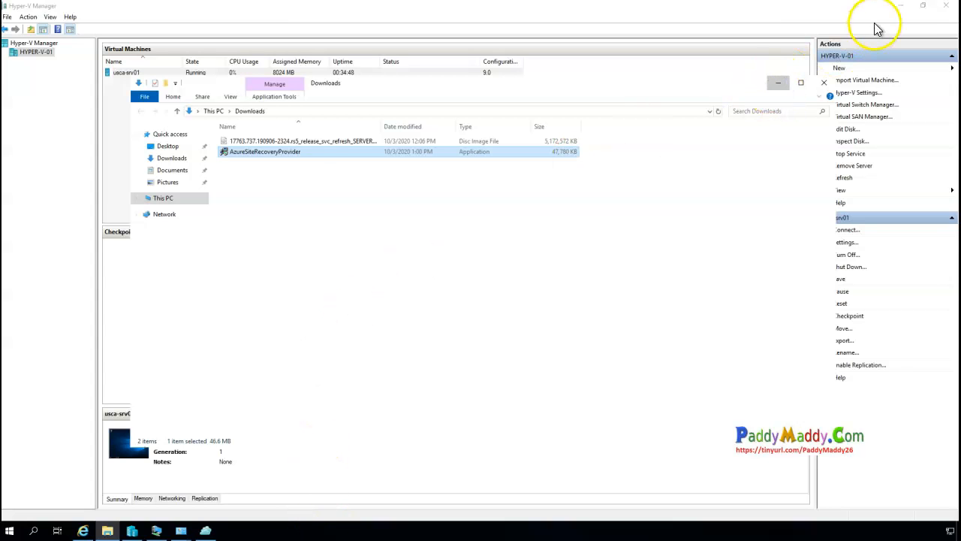
click(902, 8)
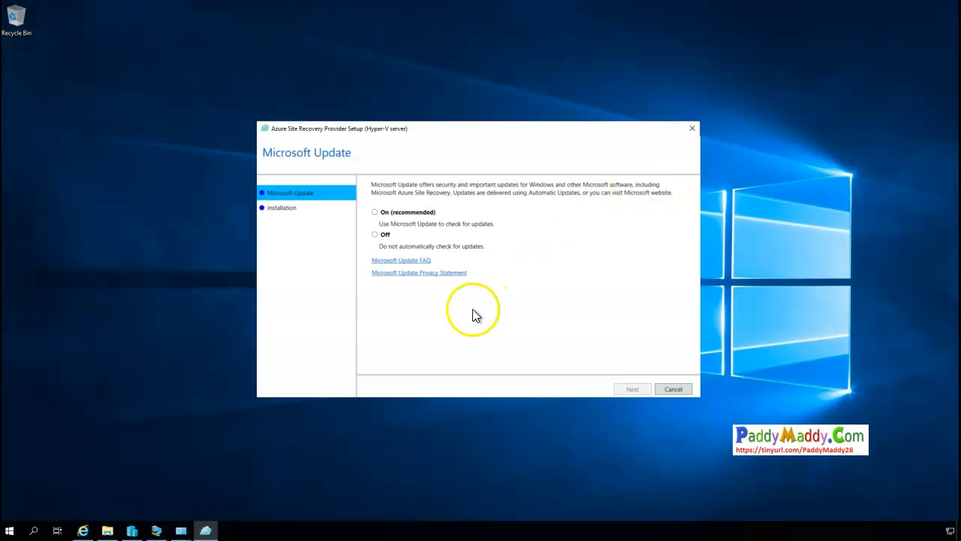
Step: Install the Azure Site Recovery Provider with Microsoft Update set to On and start registering the server
click(379, 214)
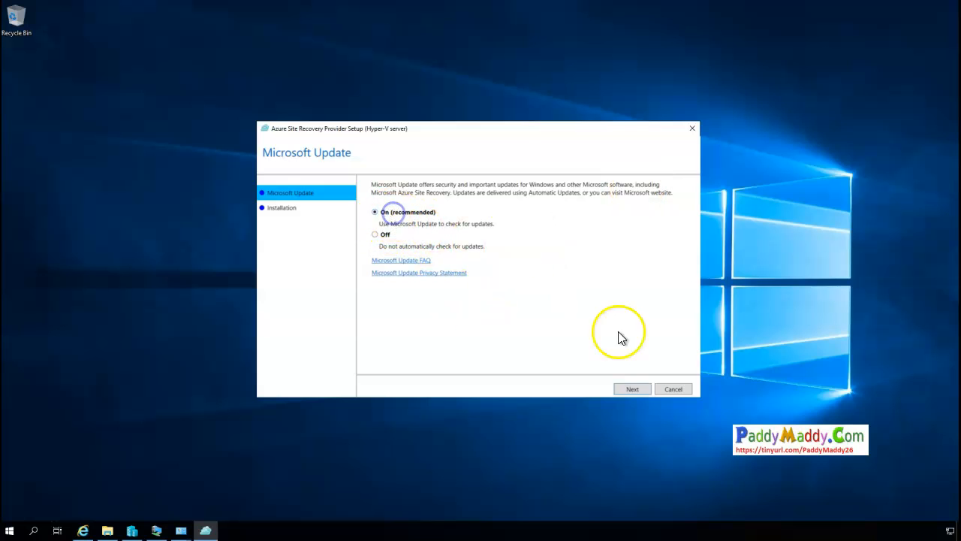
click(631, 391)
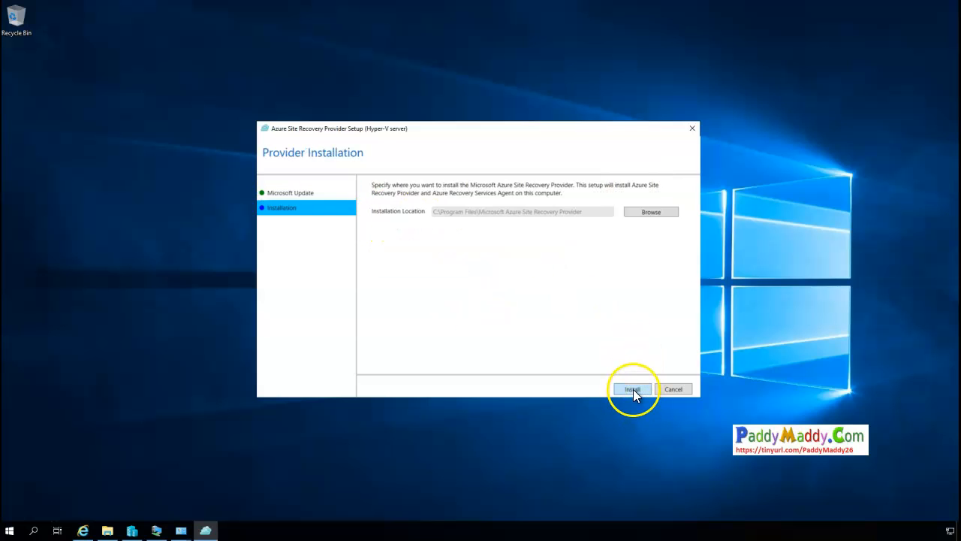
click(635, 388)
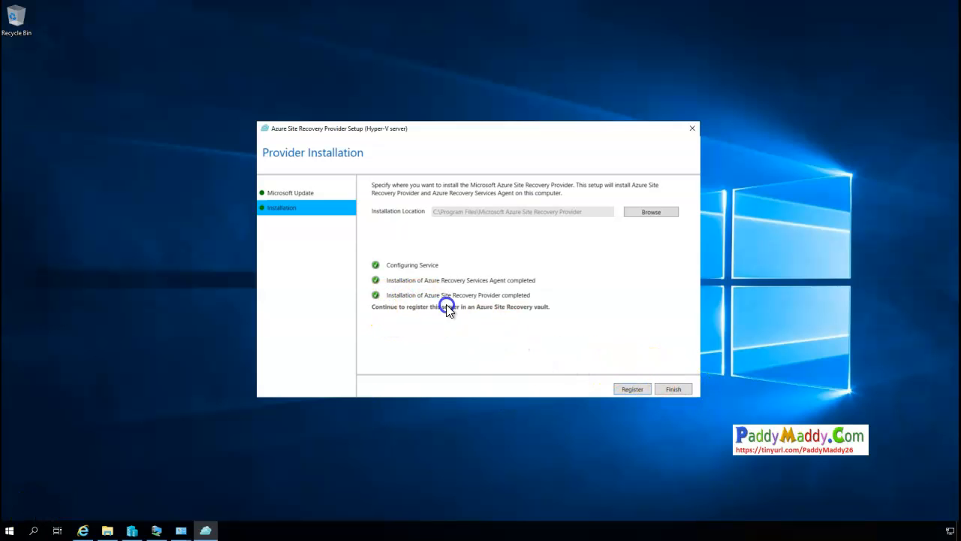
click(631, 389)
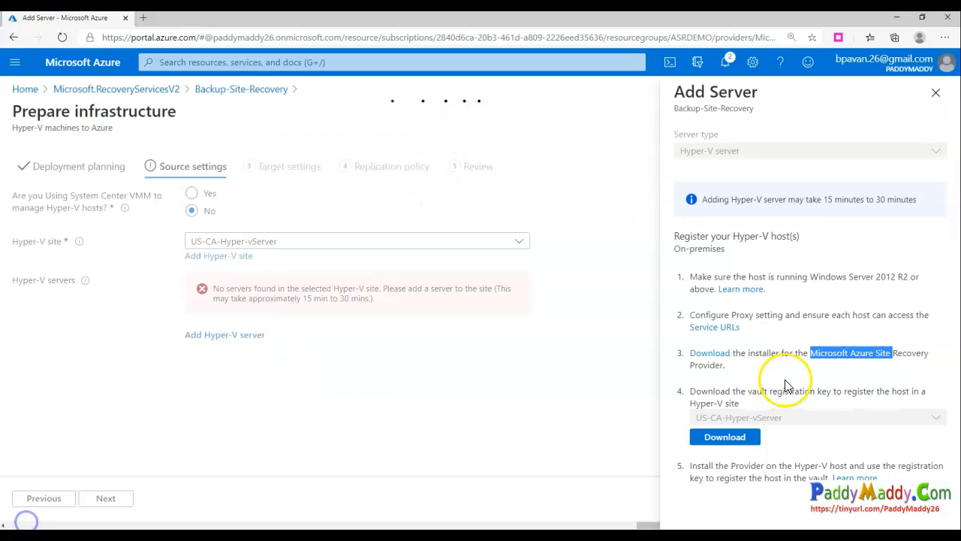
Step: Download the vault registration key for the US-CA-Hyper-vServer site from the Azure portal and show the file in its folder
drag(771, 350, 923, 366)
click(731, 479)
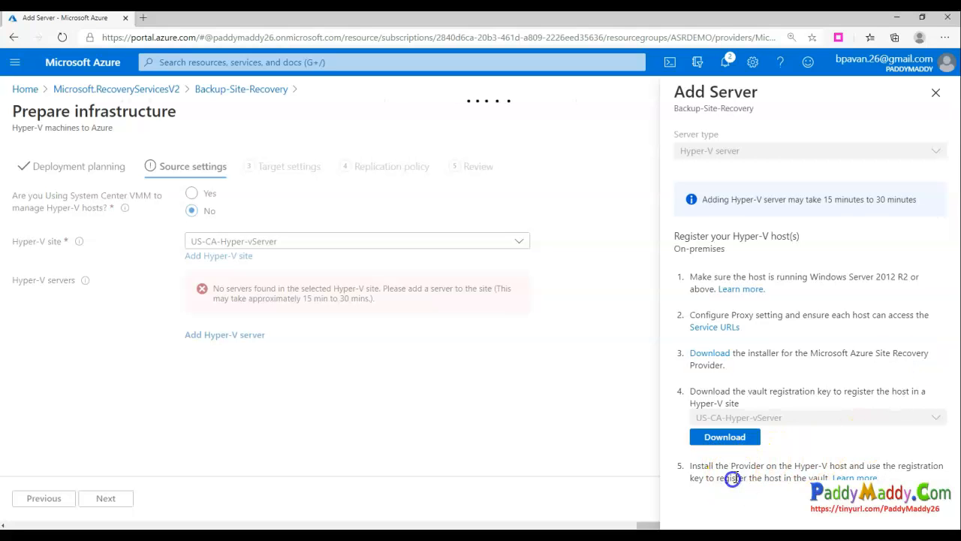
drag(774, 391, 828, 391)
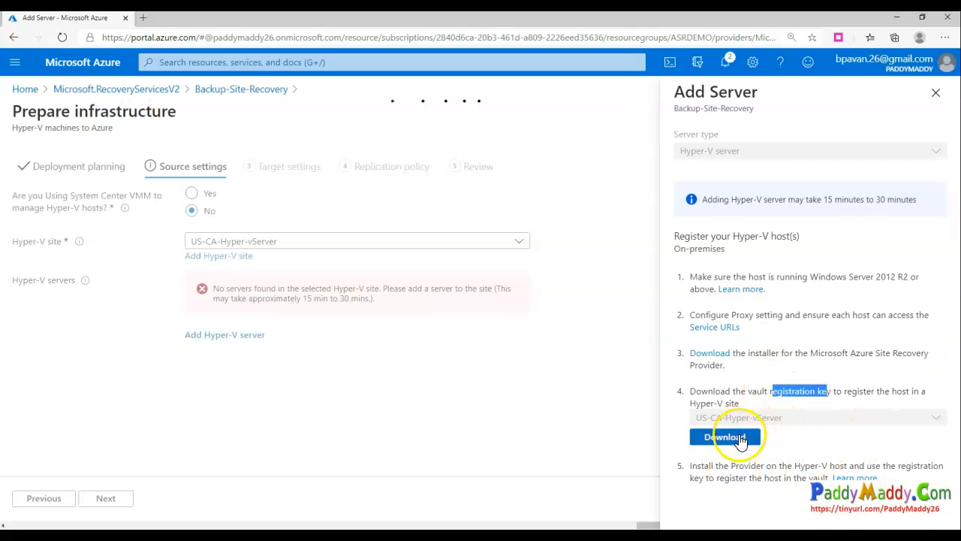
click(725, 437)
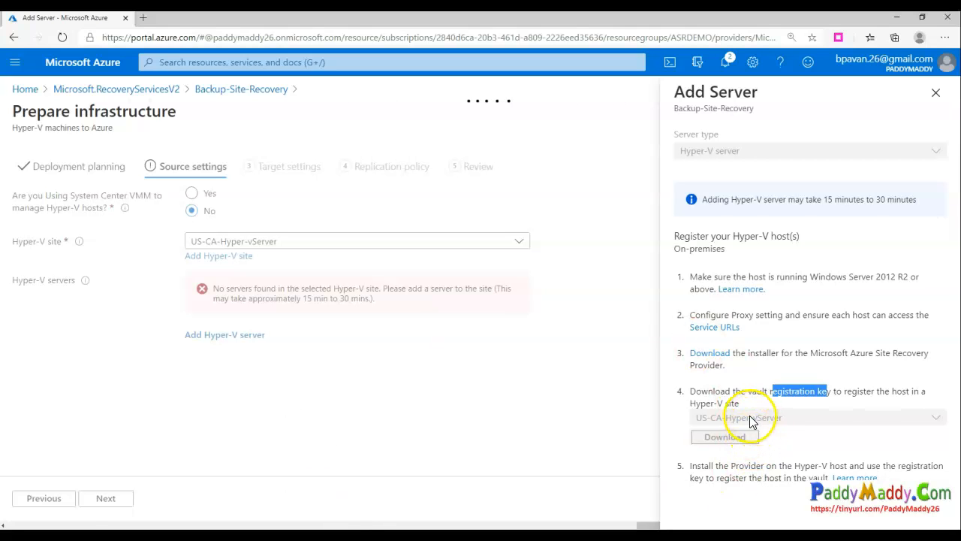
click(113, 516)
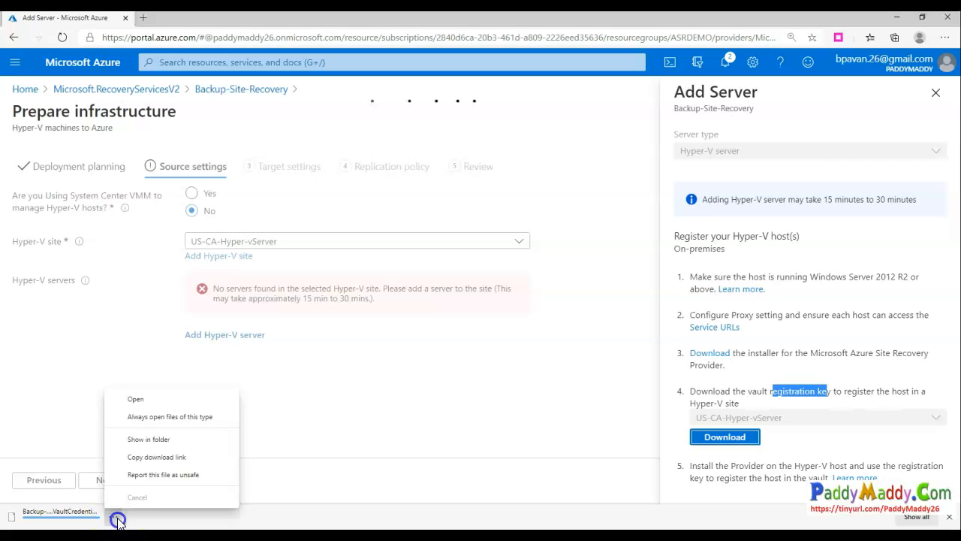
click(158, 443)
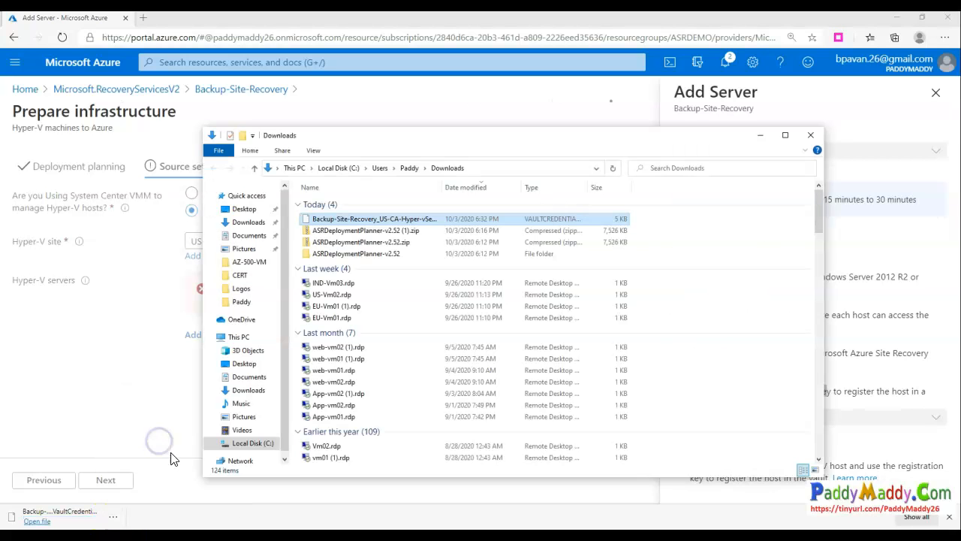
Step: Copy the downloaded vault credentials file onto the Hyper-V host's desktop
right_click(341, 225)
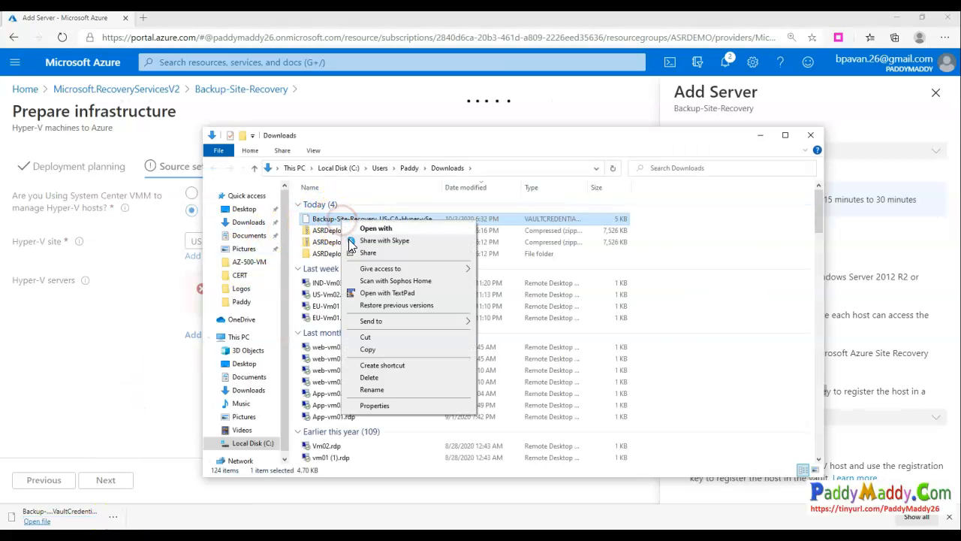
click(370, 348)
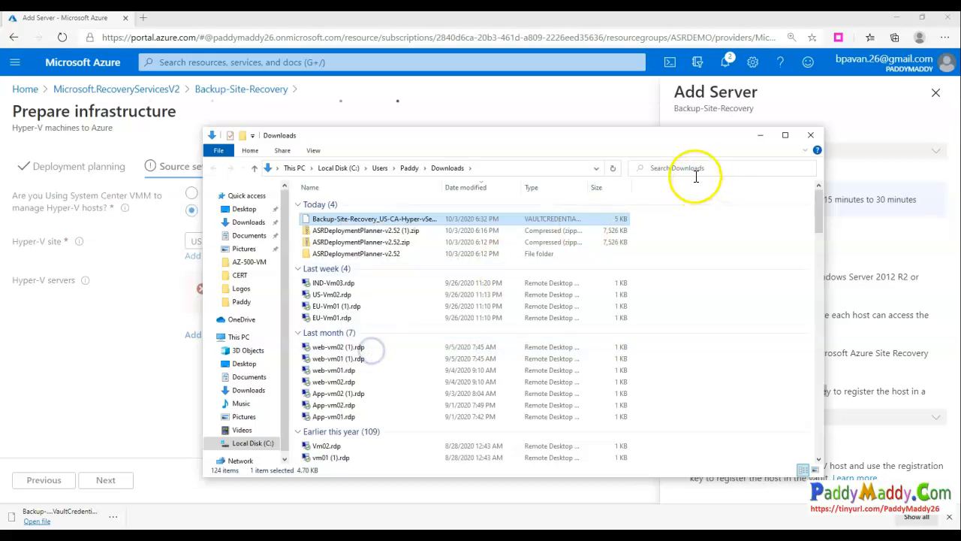
click(759, 135)
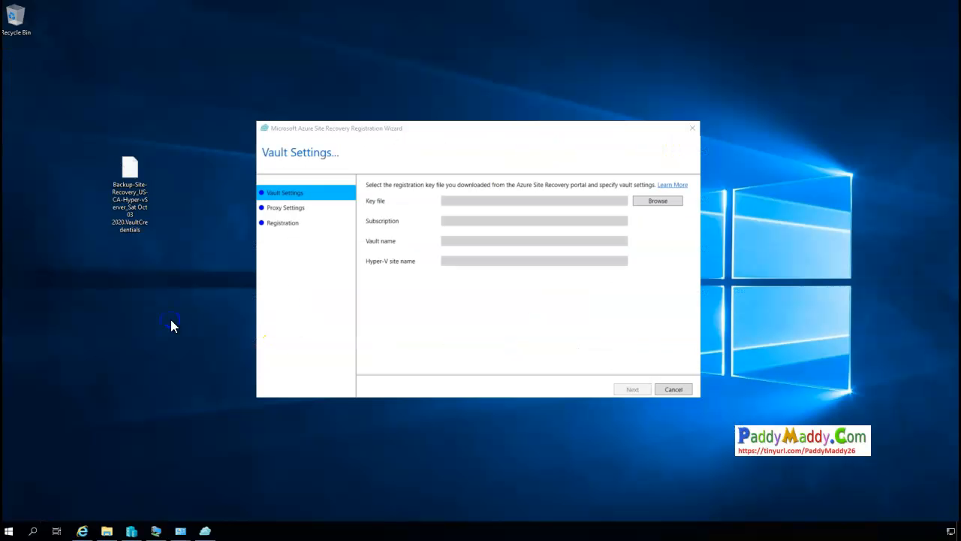
Step: Load the Backup-Site-Recovery vault credentials file from the desktop as the registration key file and continue to the proxy settings
click(412, 361)
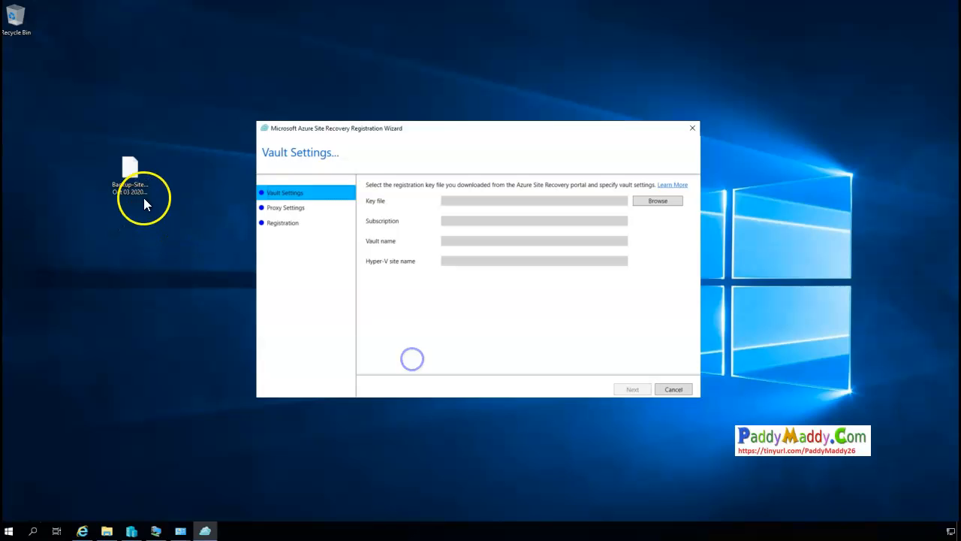
click(668, 201)
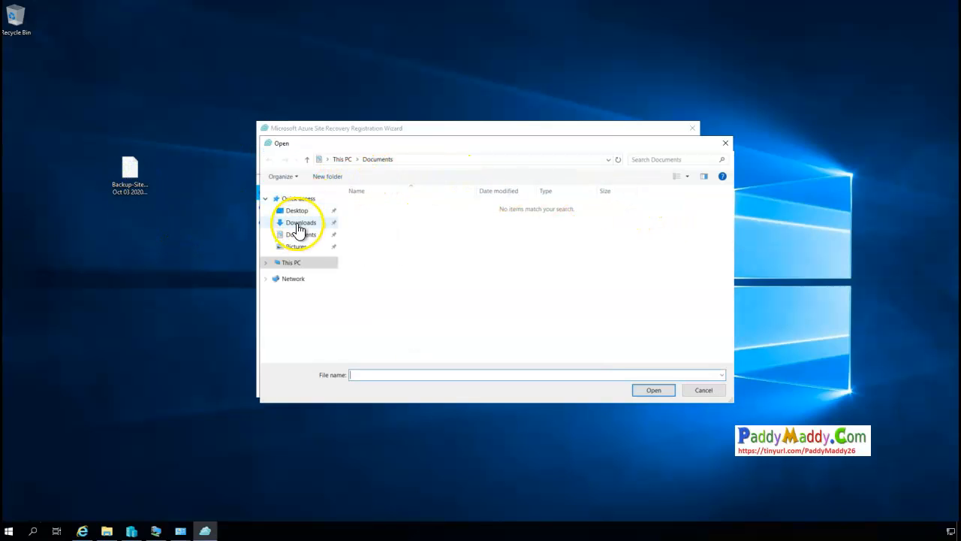
click(298, 224)
click(300, 211)
double_click(411, 209)
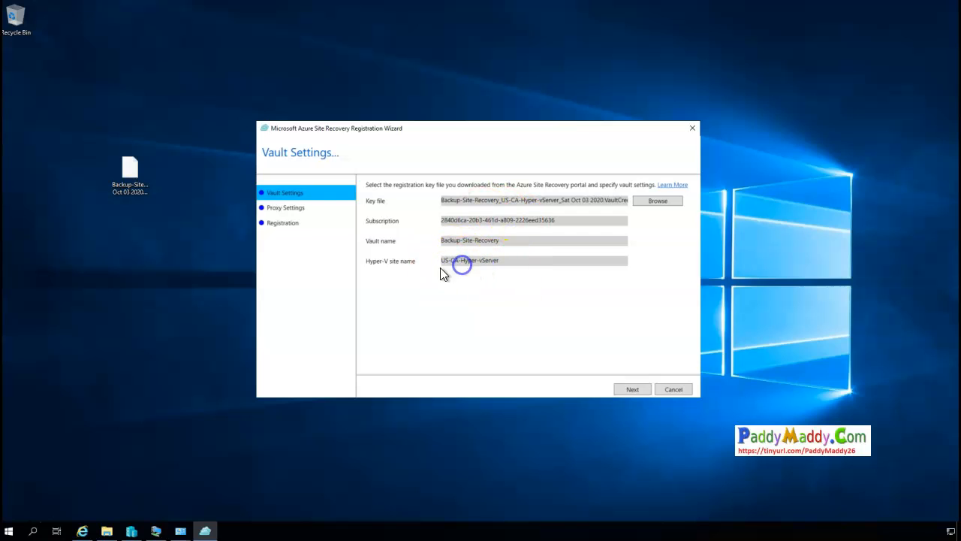
click(630, 391)
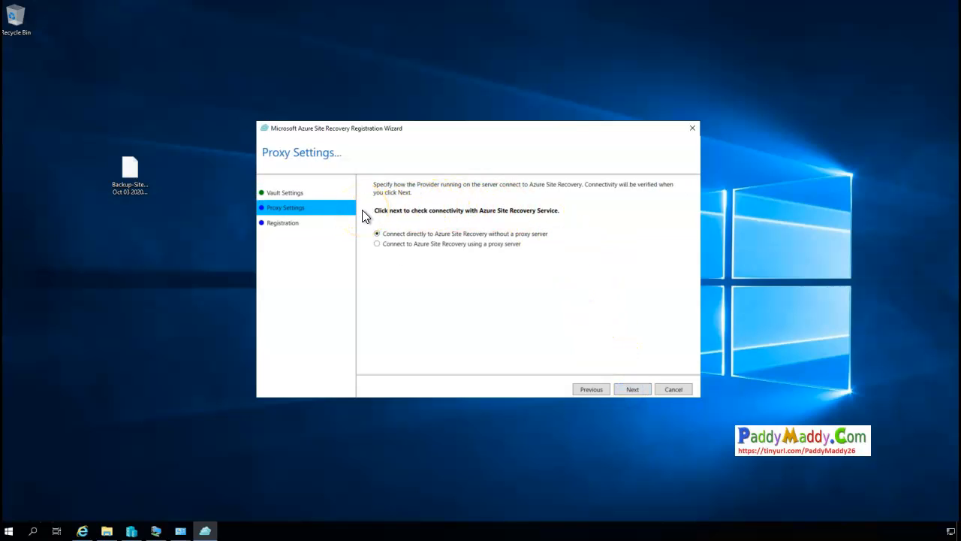
Step: Look at the proxy server option, choose to connect directly to Azure Site Recovery without a proxy server, and continue to registration
click(474, 235)
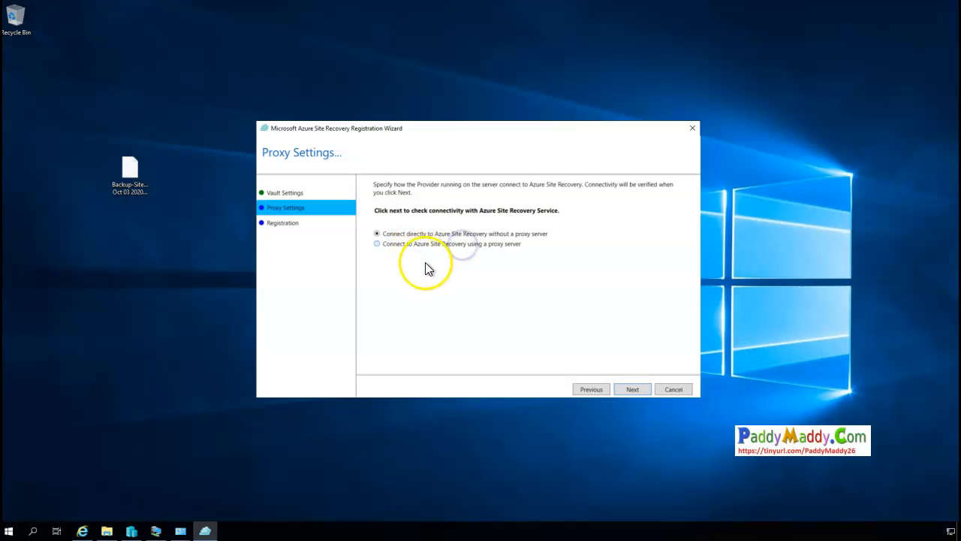
click(386, 246)
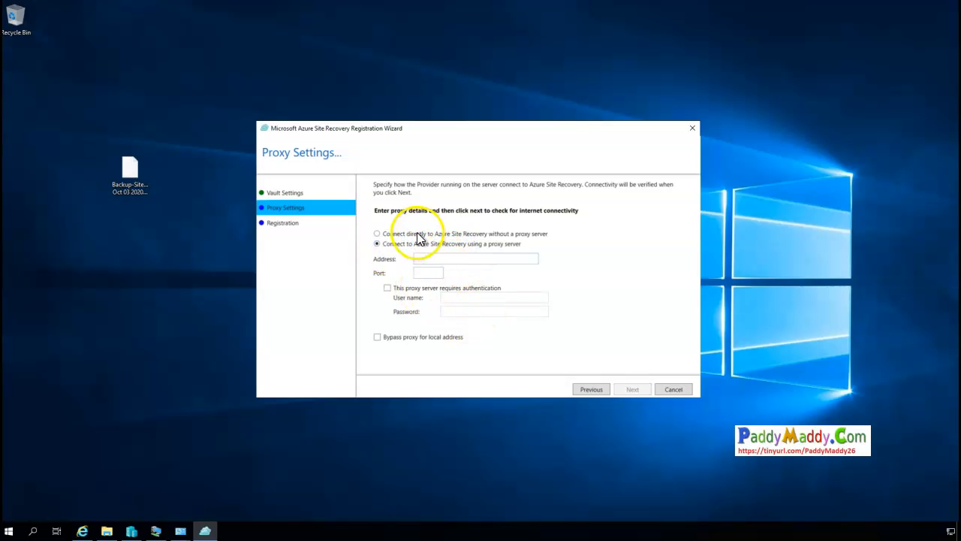
click(420, 234)
click(633, 389)
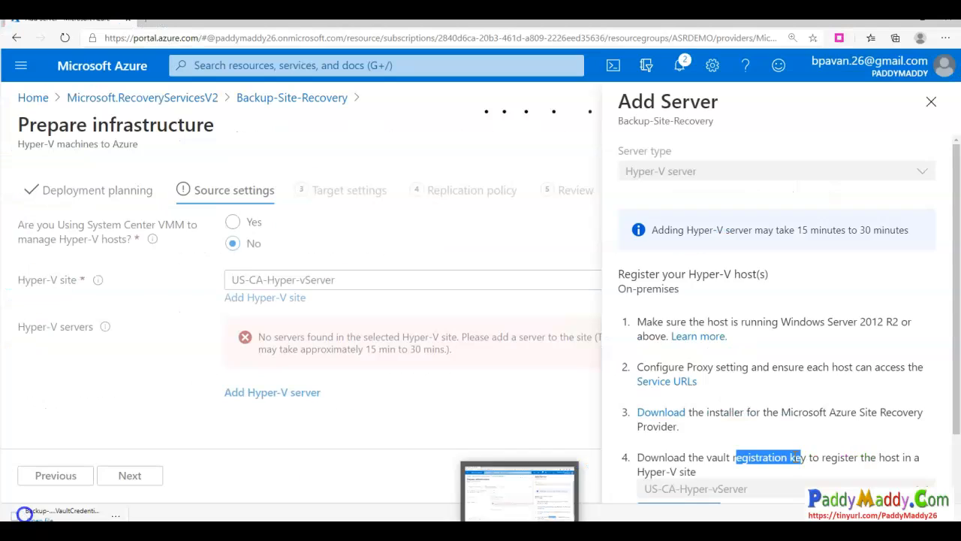
Step: Review the Hyper-V host registration instructions, close the Add Server pane, and try to continue past the source settings
click(783, 455)
scroll(785, 455, down, 2)
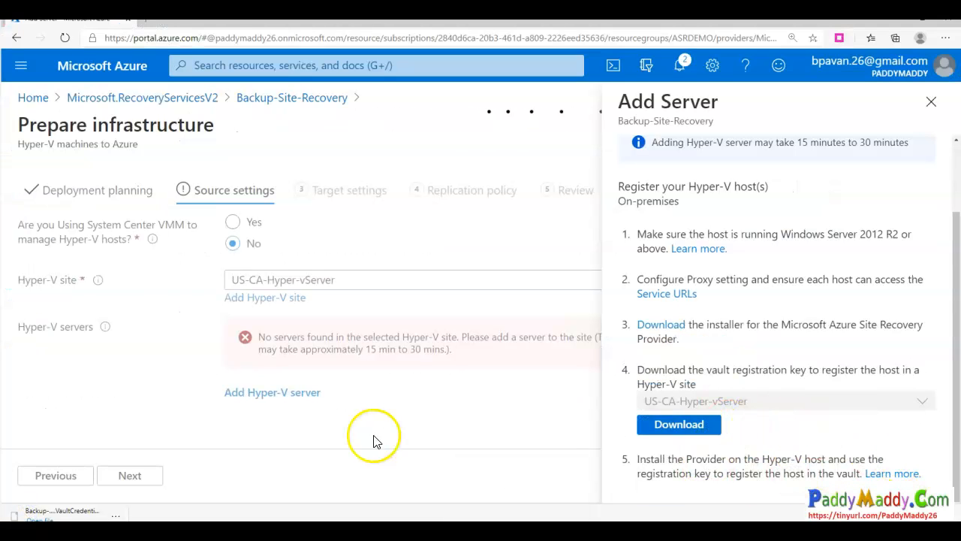
drag(957, 443, 955, 480)
click(949, 513)
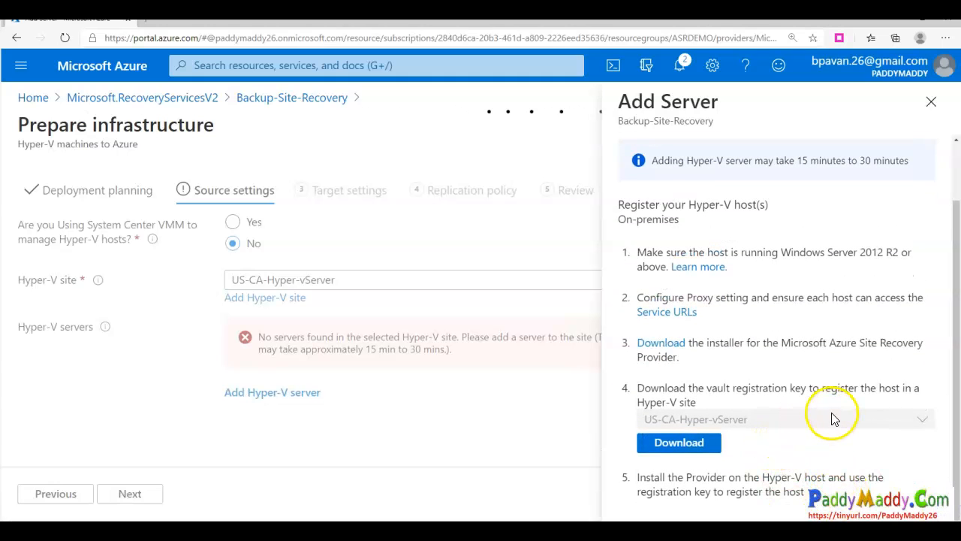
scroll(833, 418, down, 6)
scroll(834, 417, up, 5)
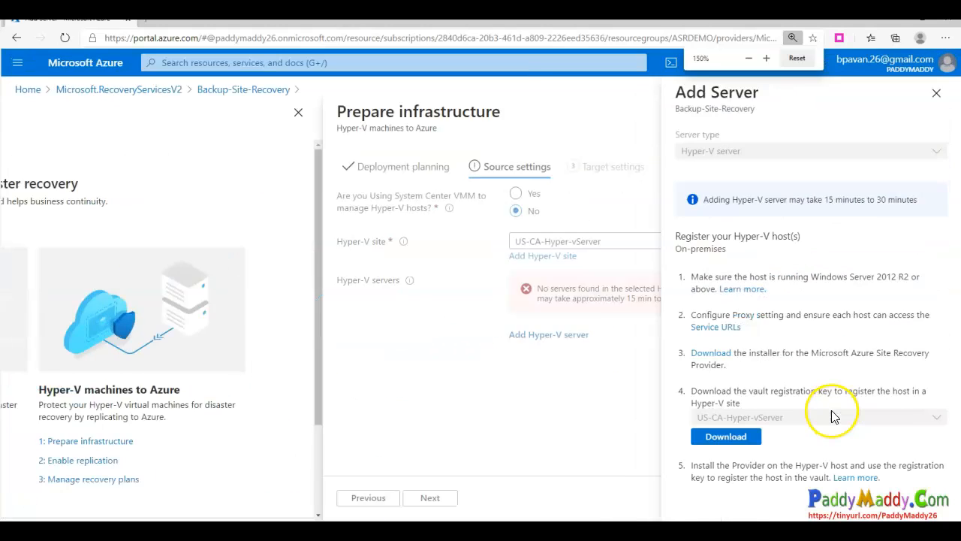
click(931, 102)
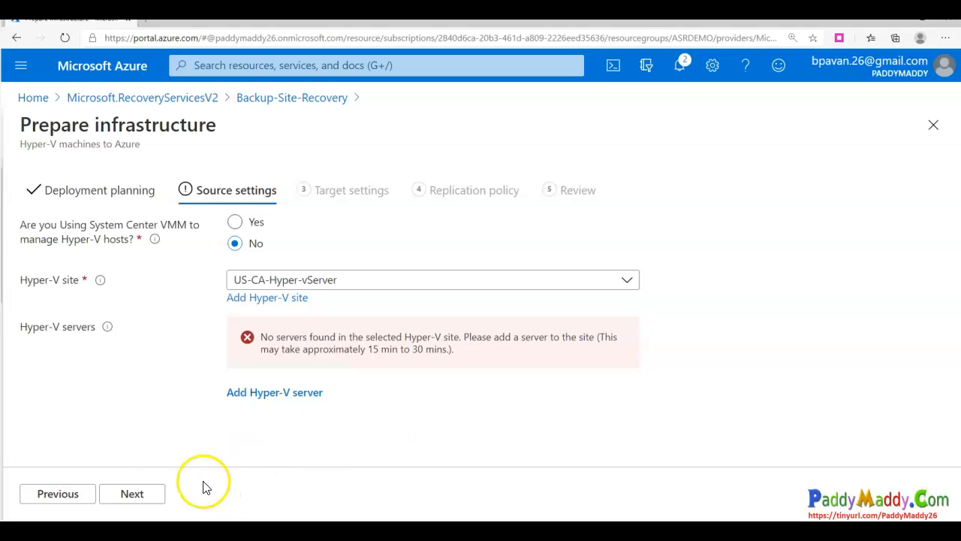
click(148, 494)
click(143, 496)
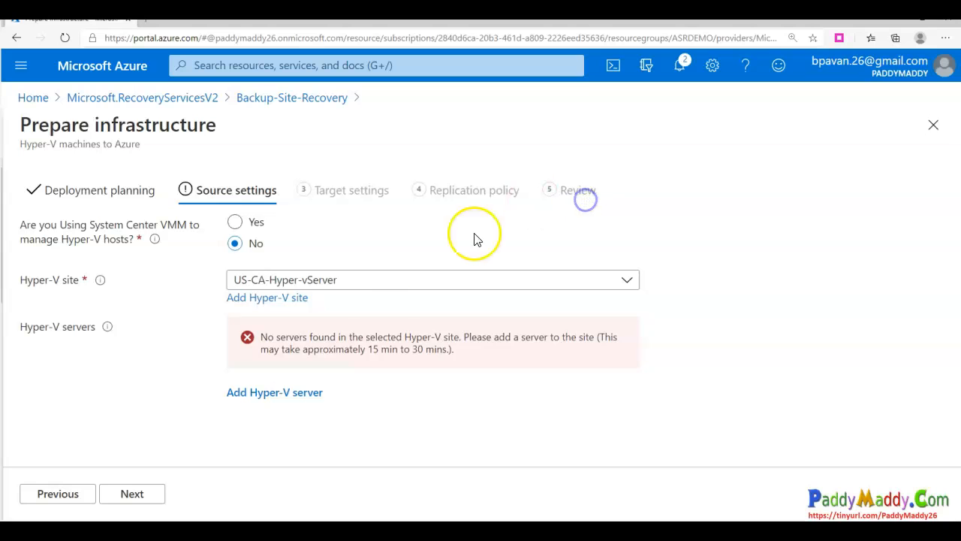
Step: Open the Backup-Site-Recovery vault in a new browser tab from its Microsoft.RecoveryServicesV2 deployment
right_click(147, 96)
click(172, 110)
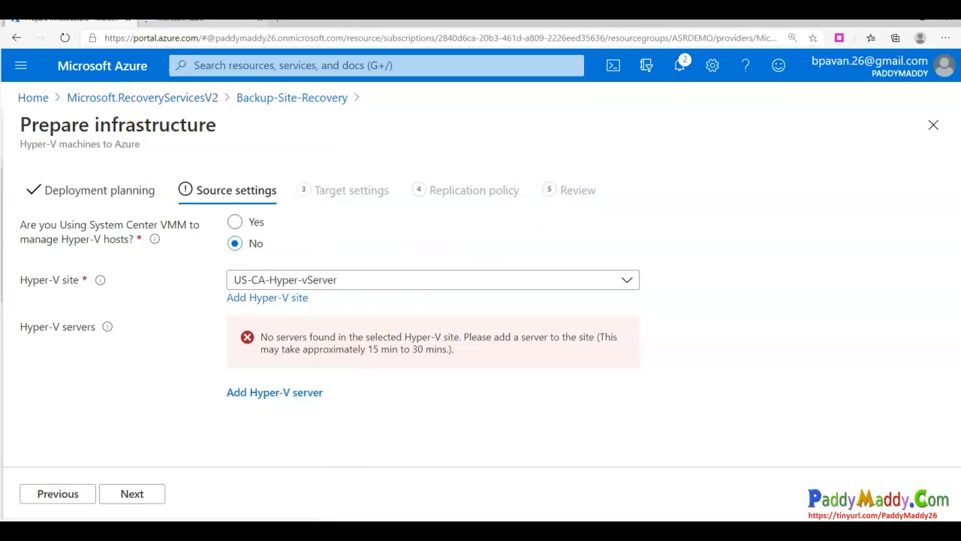
click(188, 21)
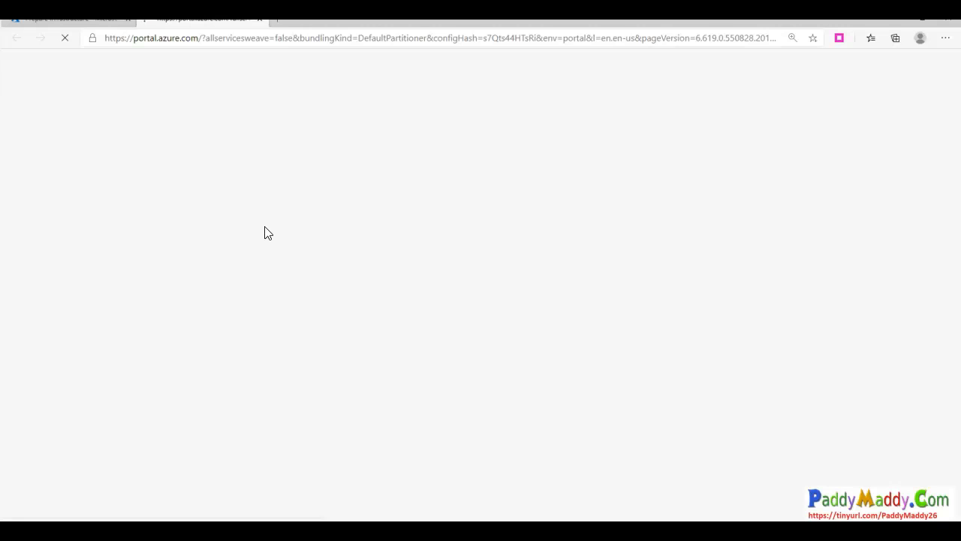
click(248, 269)
click(349, 424)
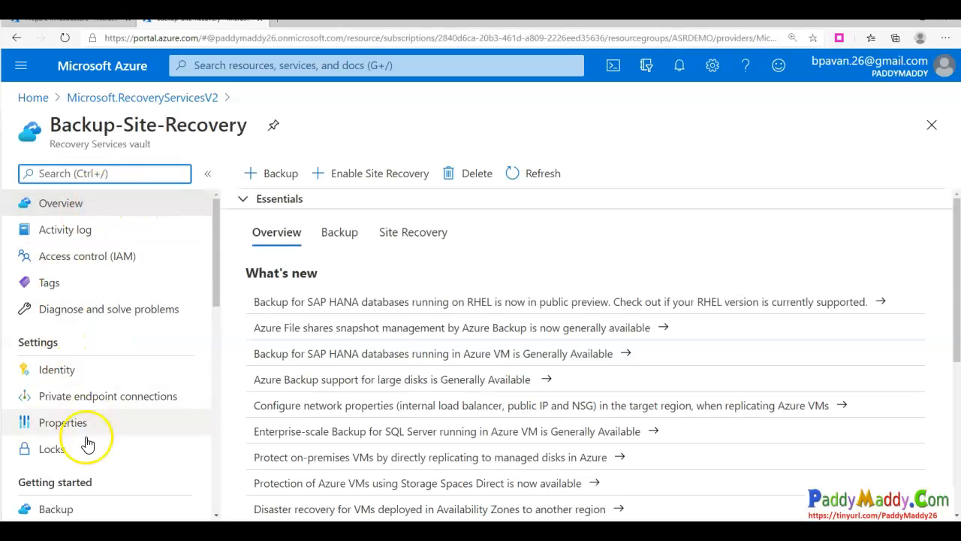
Step: Go to the vault's Site Recovery page and start Prepare infrastructure for Hyper-V machines to Azure
scroll(90, 440, down, 3)
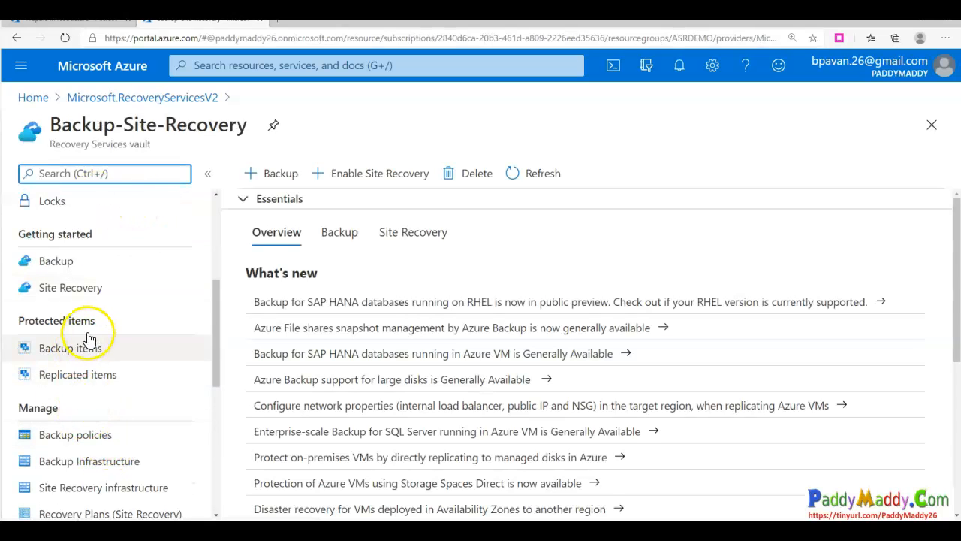
click(73, 290)
scroll(408, 326, down, 2)
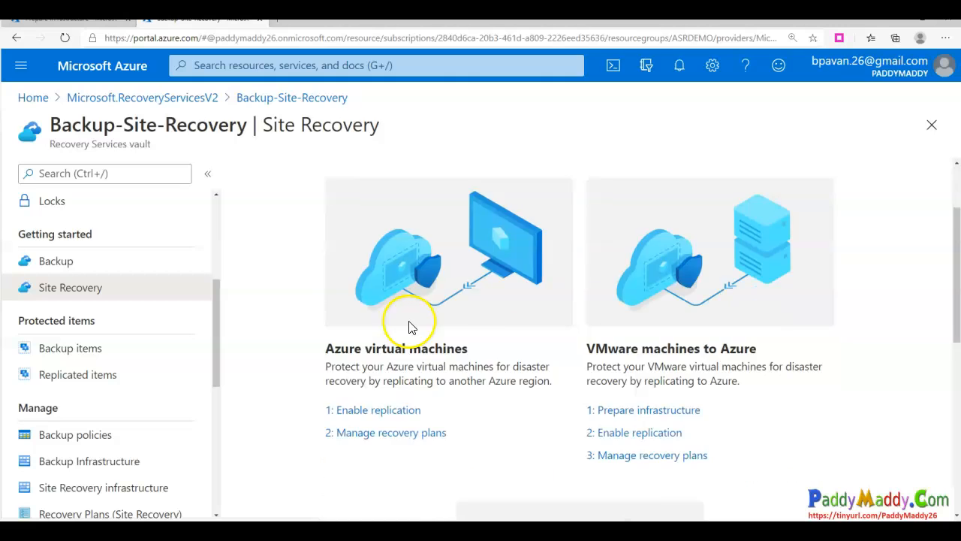
scroll(718, 368, down, 3)
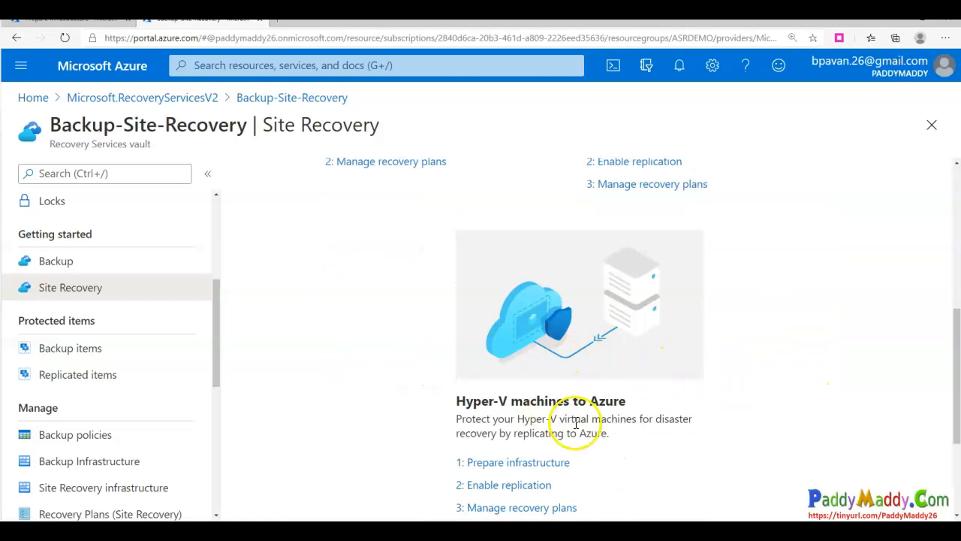
drag(505, 419, 624, 431)
scroll(691, 453, down, 2)
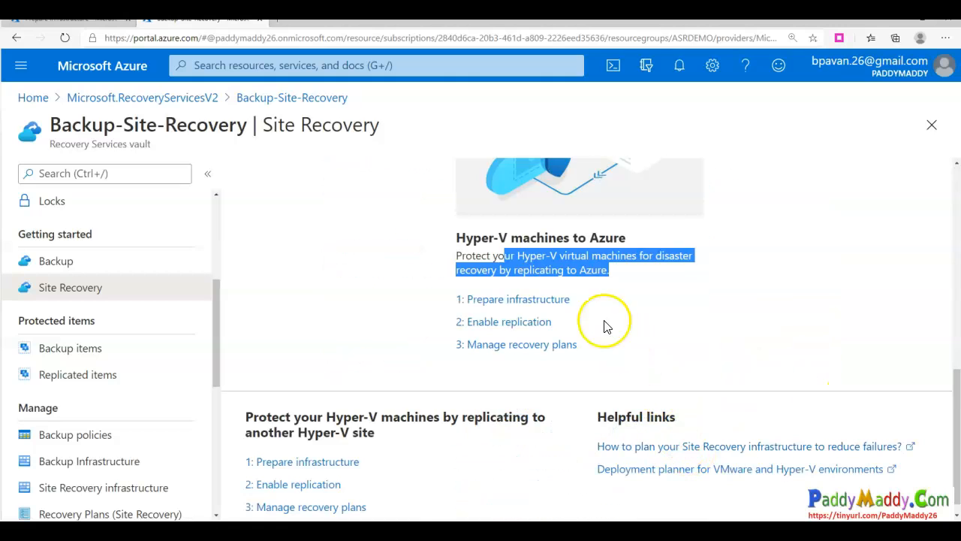
click(531, 300)
Step: Answer the deployment planning question, continue to the source settings, and choose No for using System Center VMM to manage Hyper-V hosts
click(305, 361)
click(277, 406)
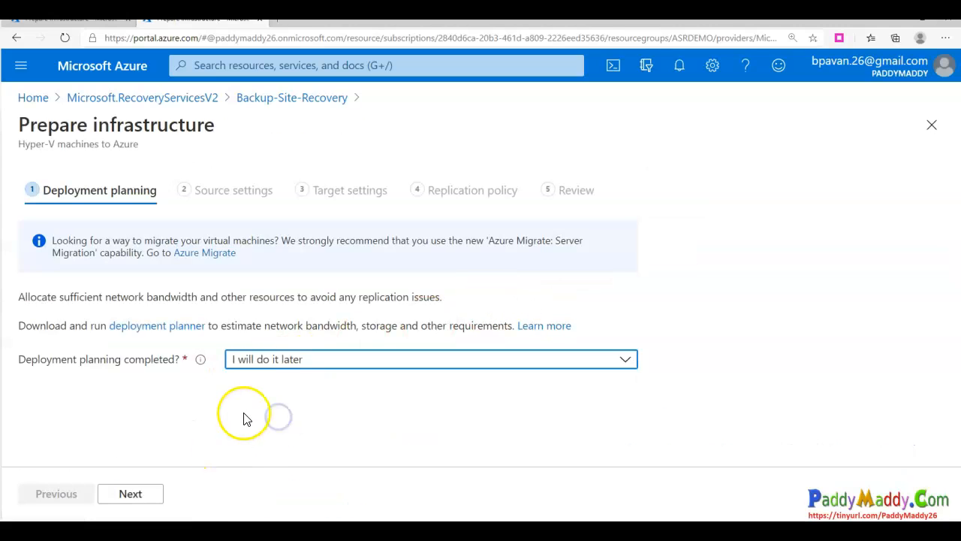
click(261, 363)
click(262, 387)
click(150, 495)
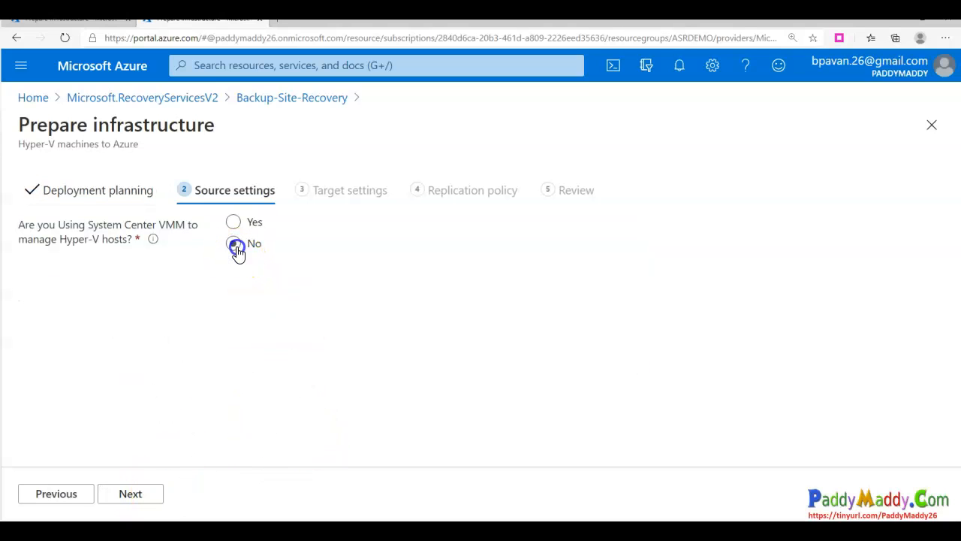
click(235, 246)
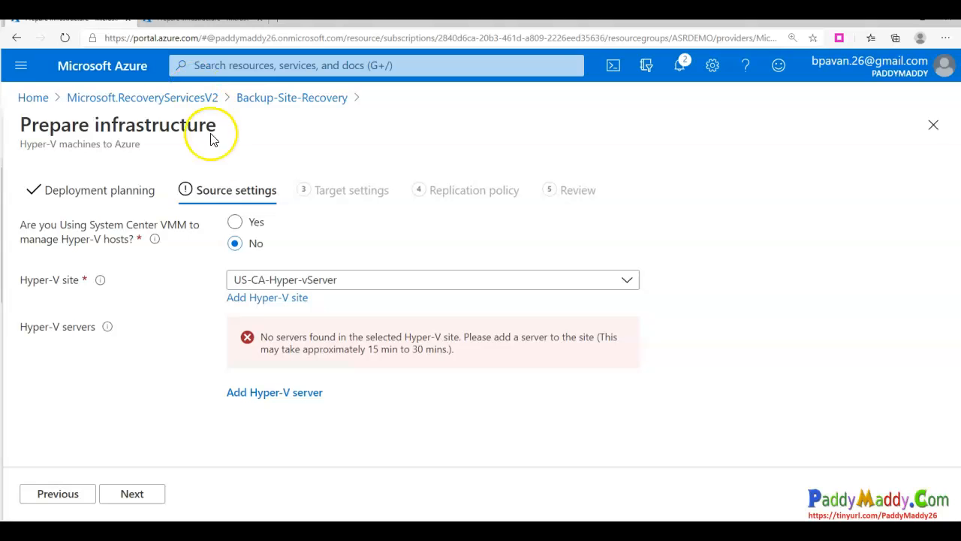
Step: Refresh the original Prepare infrastructure browser tab, look through the reloaded Site Recovery page, and close that tab
click(349, 26)
click(350, 27)
click(71, 141)
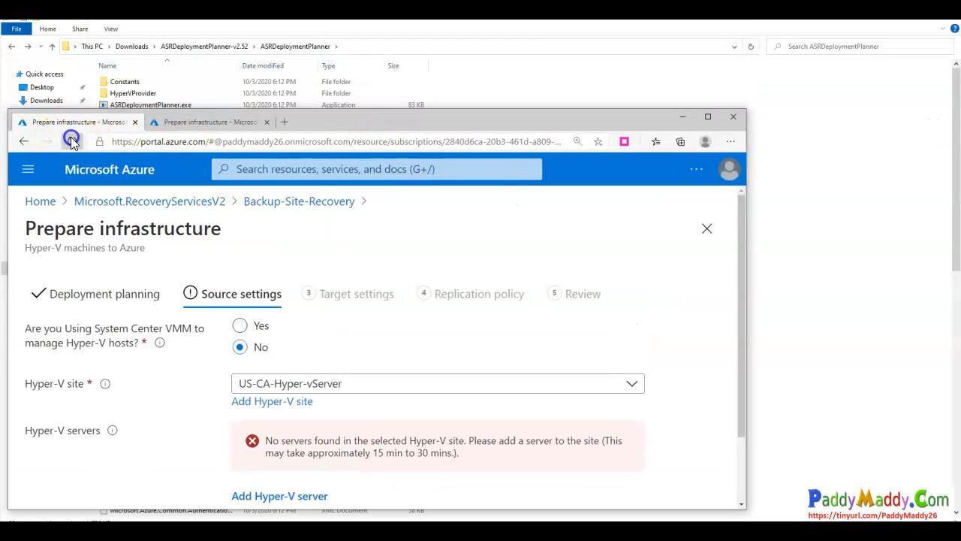
click(429, 201)
double_click(431, 124)
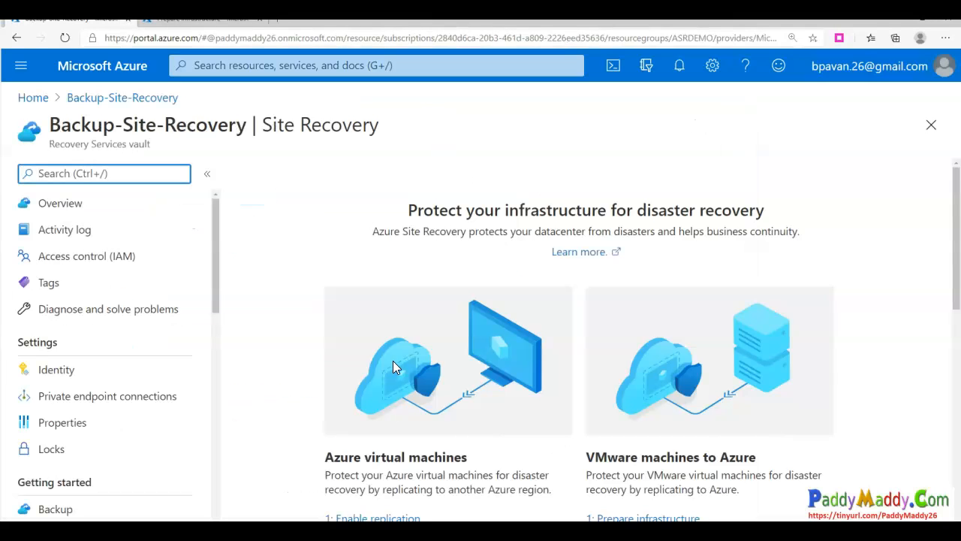
scroll(473, 407, down, 2)
scroll(473, 408, down, 5)
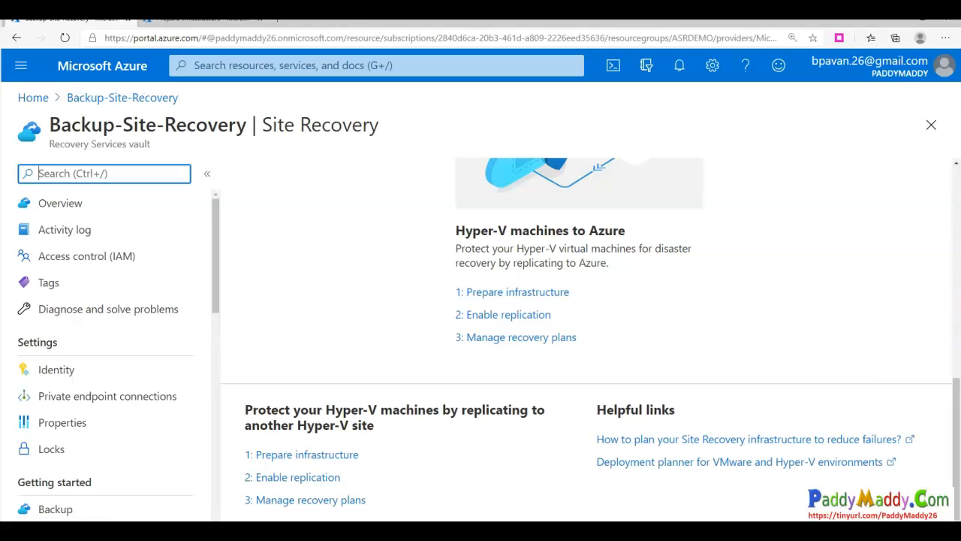
click(128, 18)
Step: Continue from the source settings to the target settings and read the storage account requirement
click(416, 423)
click(148, 495)
drag(259, 300, 425, 299)
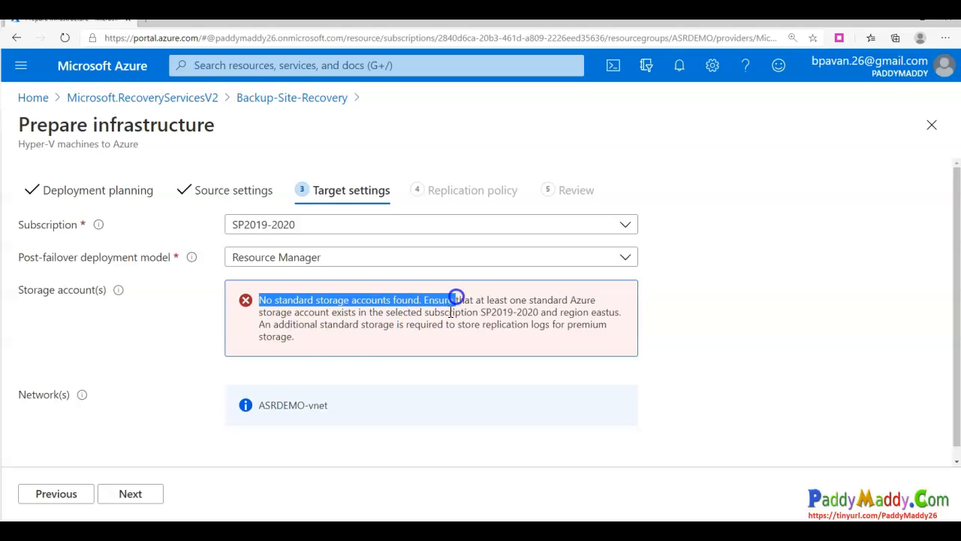
click(443, 318)
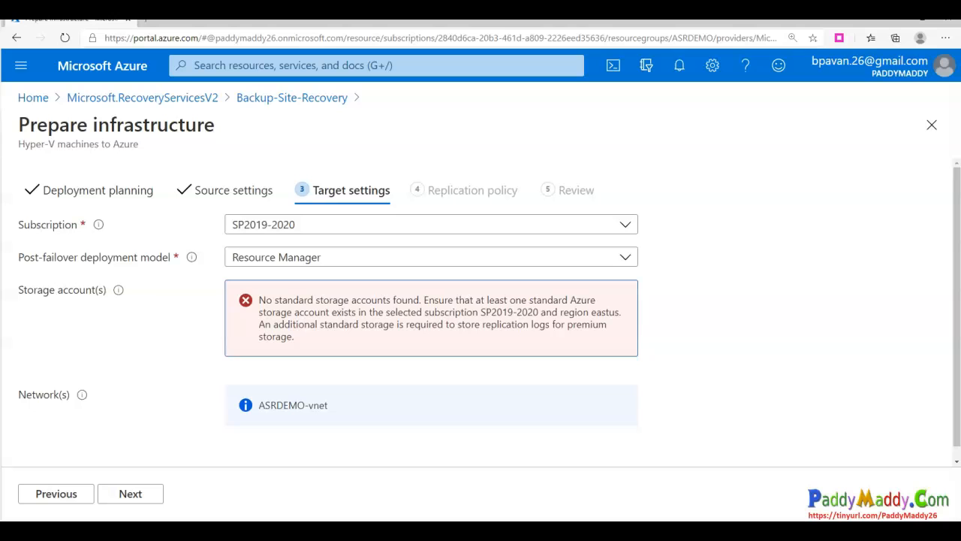
Step: Examine the storage account requirement, the post-failover deployment model and the network in the target settings
drag(49, 291, 112, 292)
drag(105, 291, 436, 310)
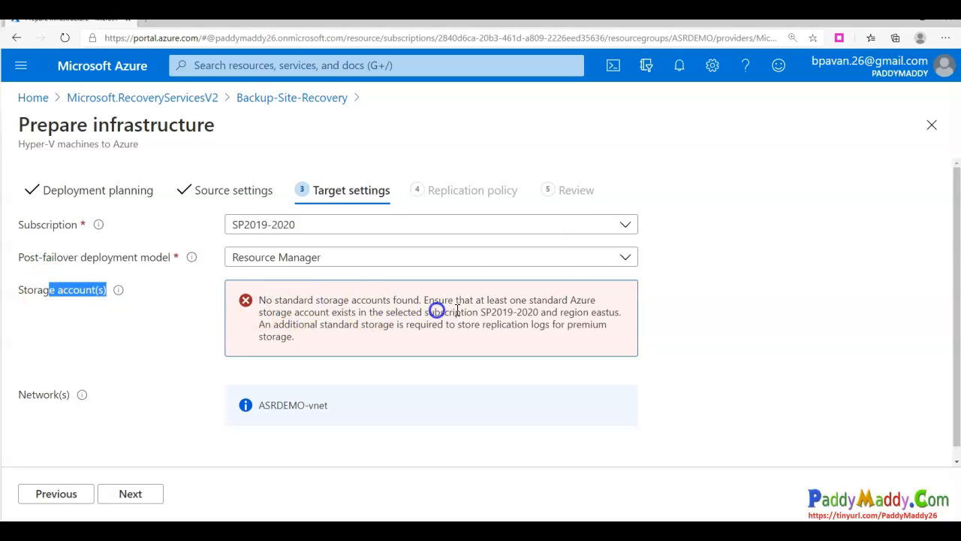
triple_click(471, 294)
click(458, 328)
click(268, 264)
click(268, 258)
click(268, 258)
drag(265, 300, 587, 322)
click(498, 337)
click(267, 408)
scroll(390, 440, down, 1)
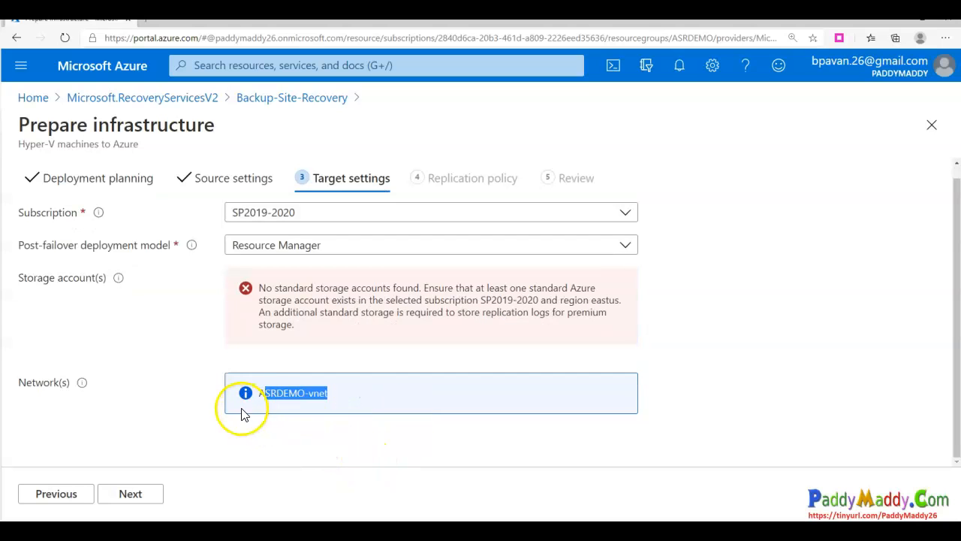
click(317, 318)
drag(358, 314, 296, 300)
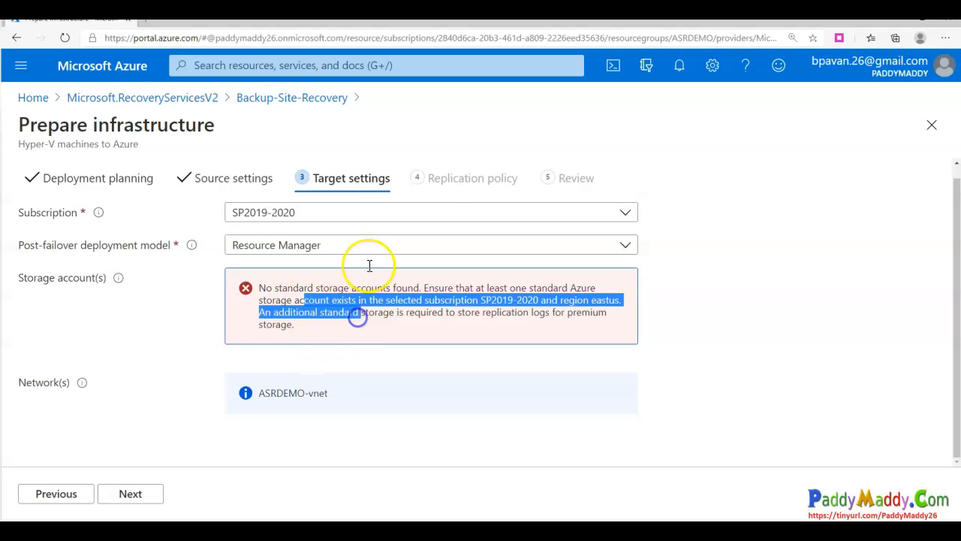
click(287, 245)
click(288, 245)
Step: Open the Azure portal home in a new browser tab and start creating a storage account from Storage accounts
right_click(121, 79)
click(122, 81)
click(165, 20)
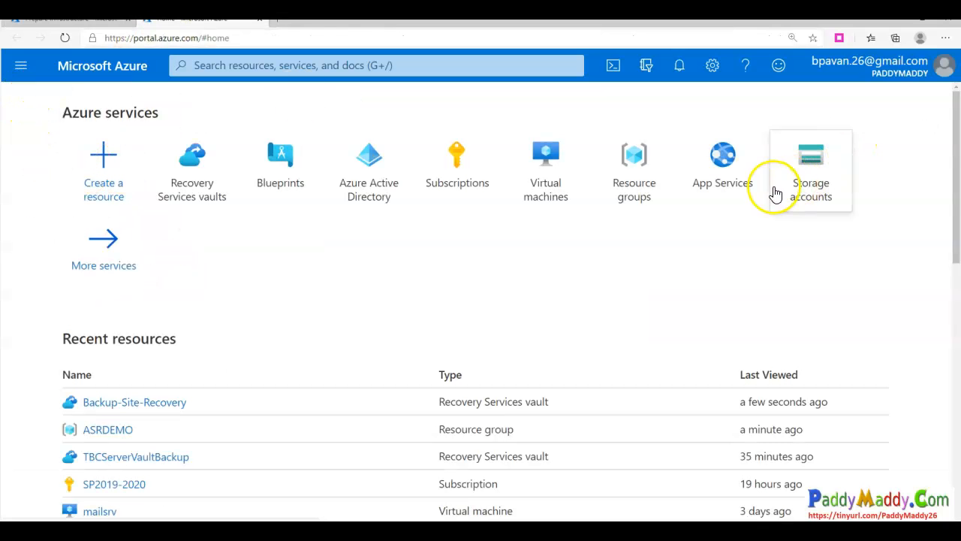
click(788, 189)
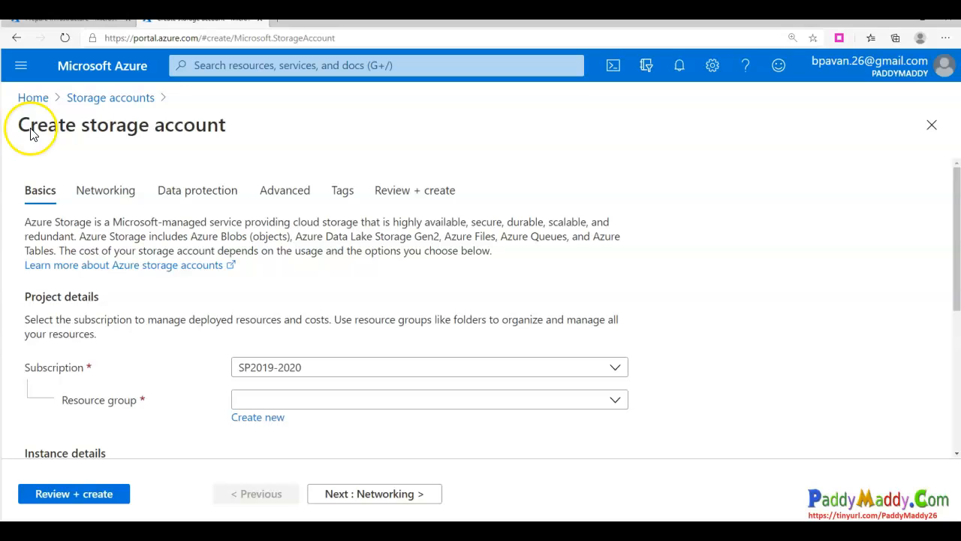
Step: Check the subscription and resource group fields of the new storage account and name the account asrdemopaddy
click(297, 402)
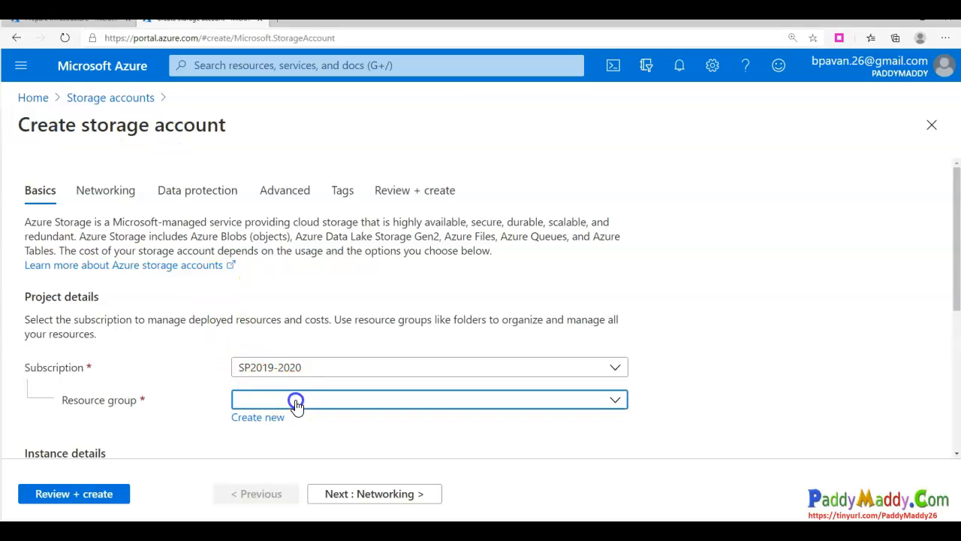
click(252, 365)
click(255, 422)
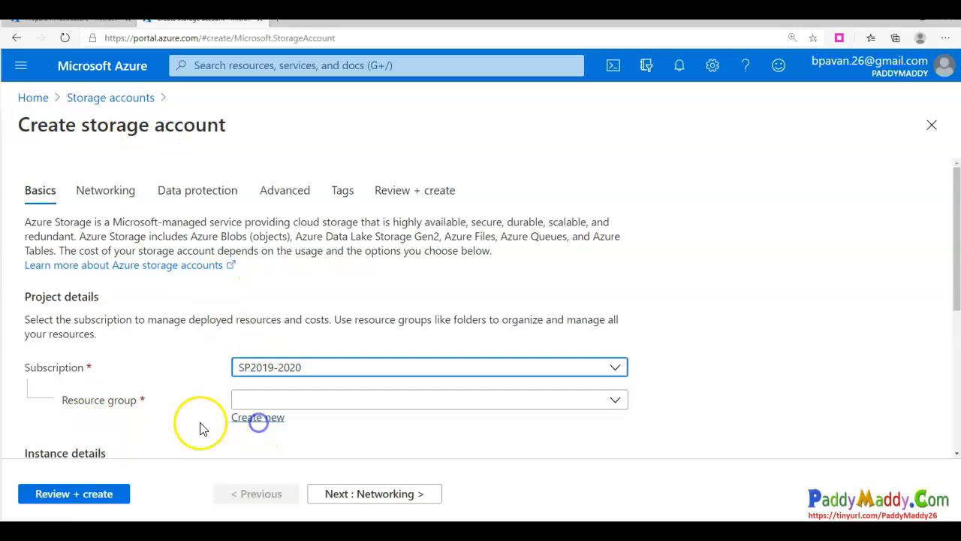
scroll(112, 379, down, 3)
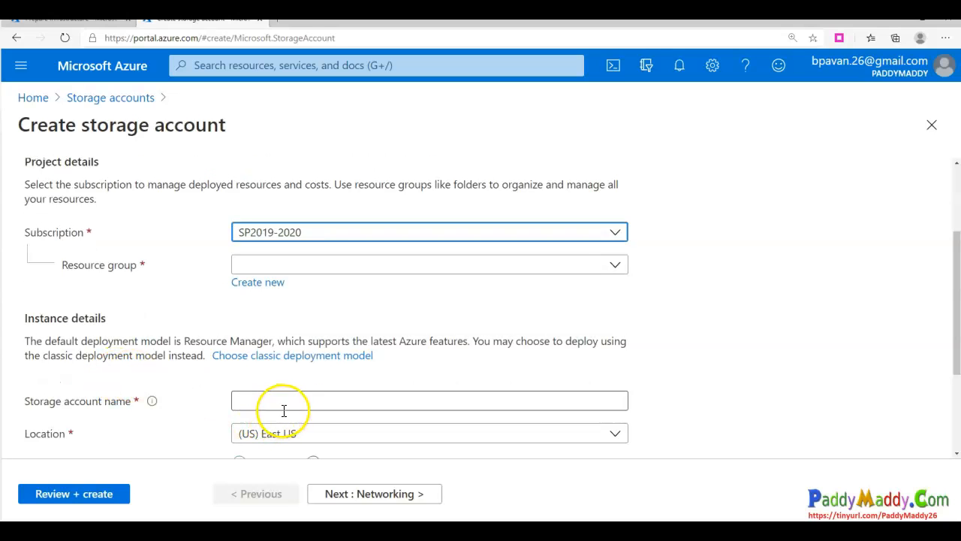
click(282, 403)
text(as)
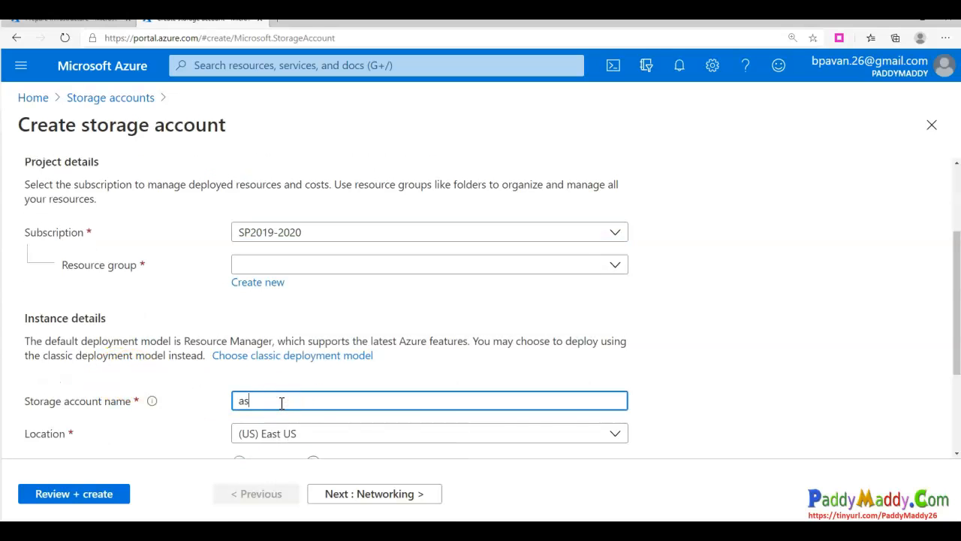
text(rdemopaddy)
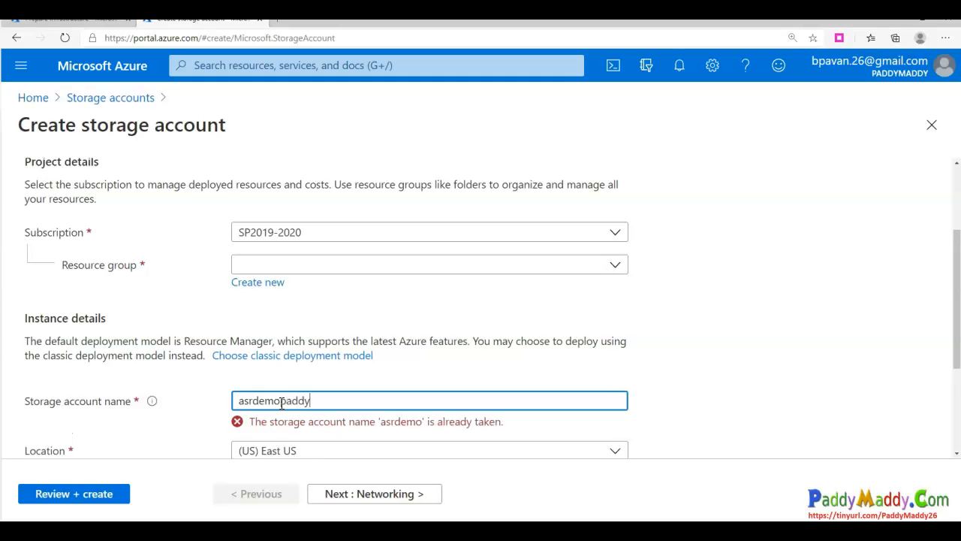
Step: Set the storage account's performance to Premium and look at the available replication and account kind options
scroll(279, 390, down, 2)
click(321, 330)
scroll(438, 431, down, 1)
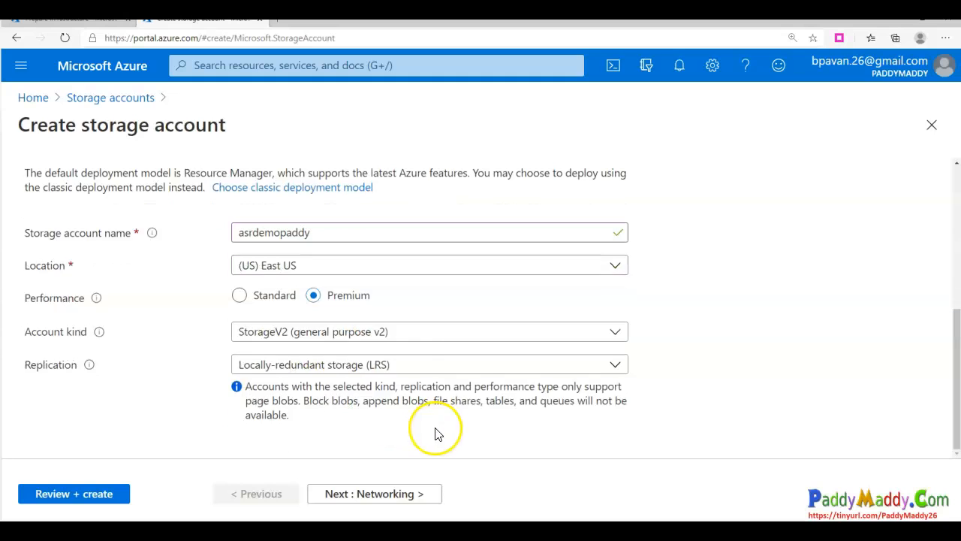
click(396, 359)
click(368, 386)
click(345, 334)
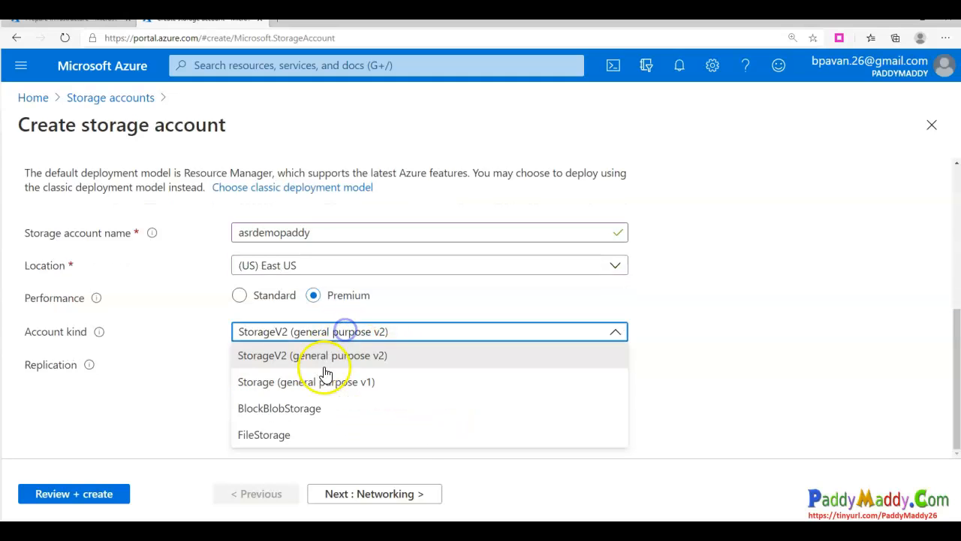
click(191, 395)
click(299, 371)
Step: Try Standard performance with geo-redundant storage (GRS) replication and switch the storage account back to Premium performance
click(264, 302)
click(368, 378)
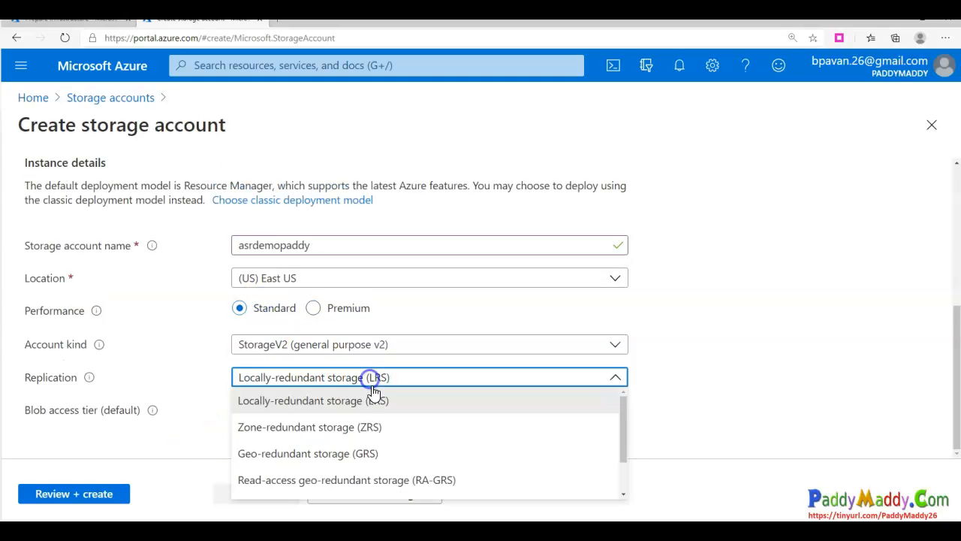
click(365, 453)
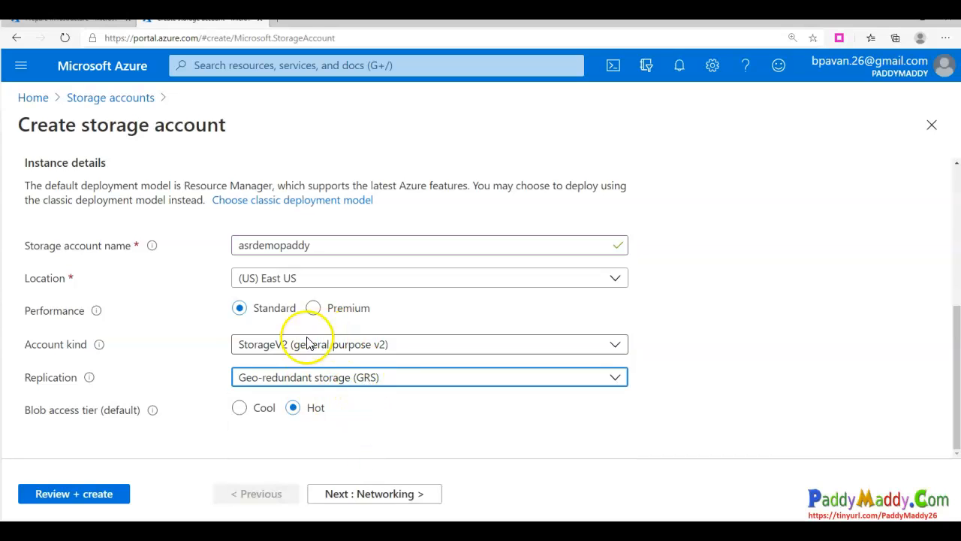
click(314, 308)
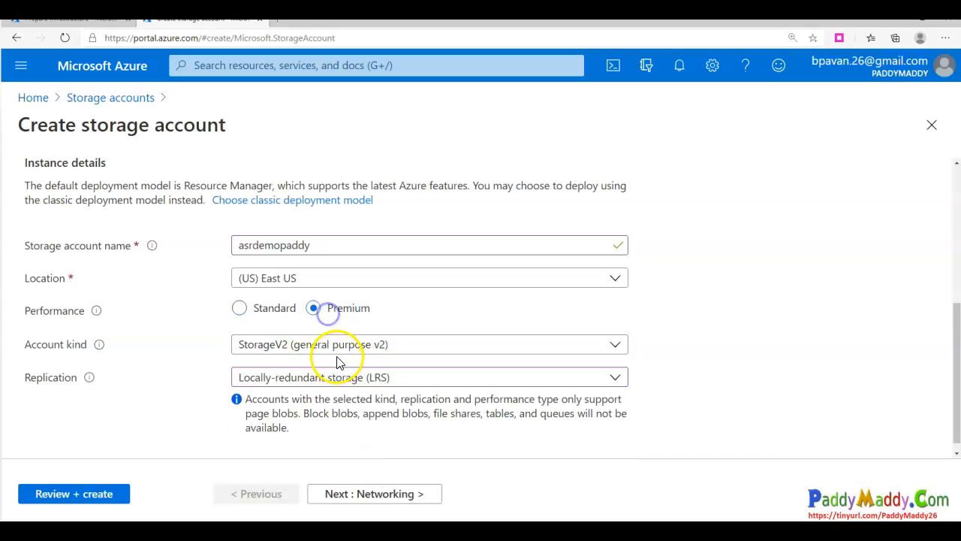
Step: Set the storage account's performance to Standard and its replication to locally-redundant storage (LRS), and check the resource group
click(361, 384)
click(365, 383)
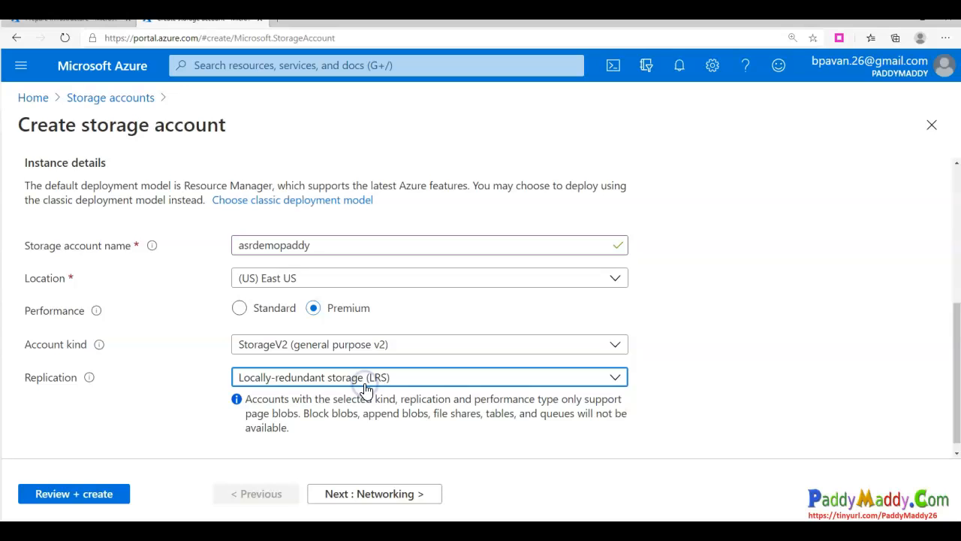
click(259, 309)
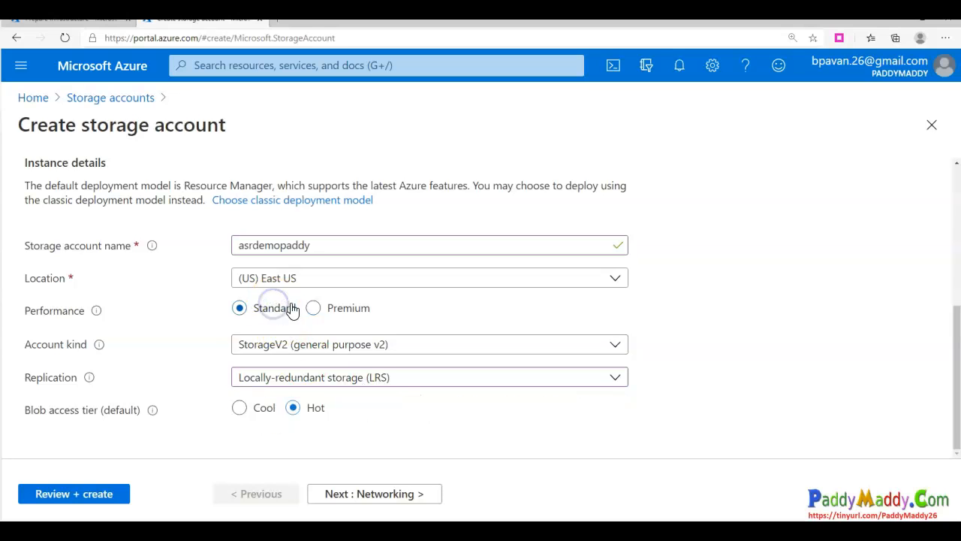
click(365, 383)
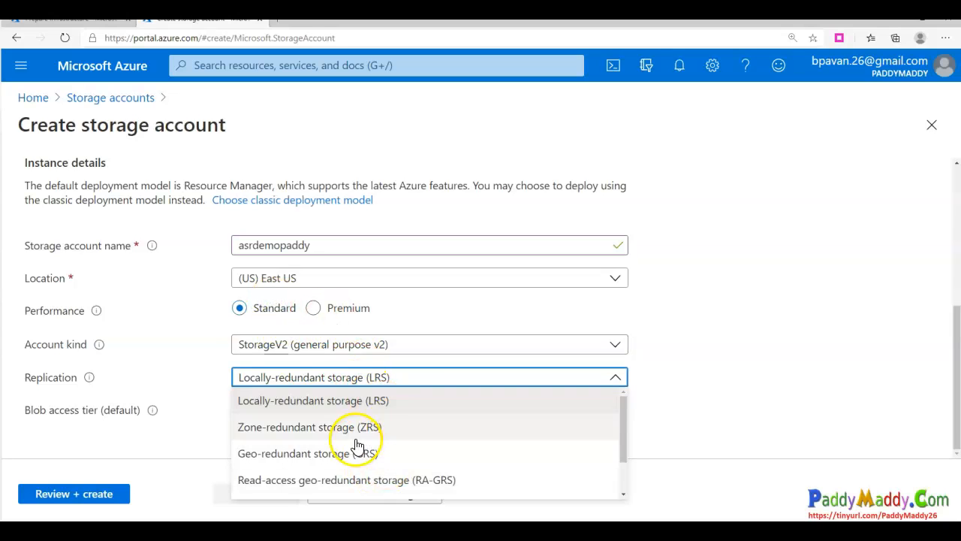
click(394, 401)
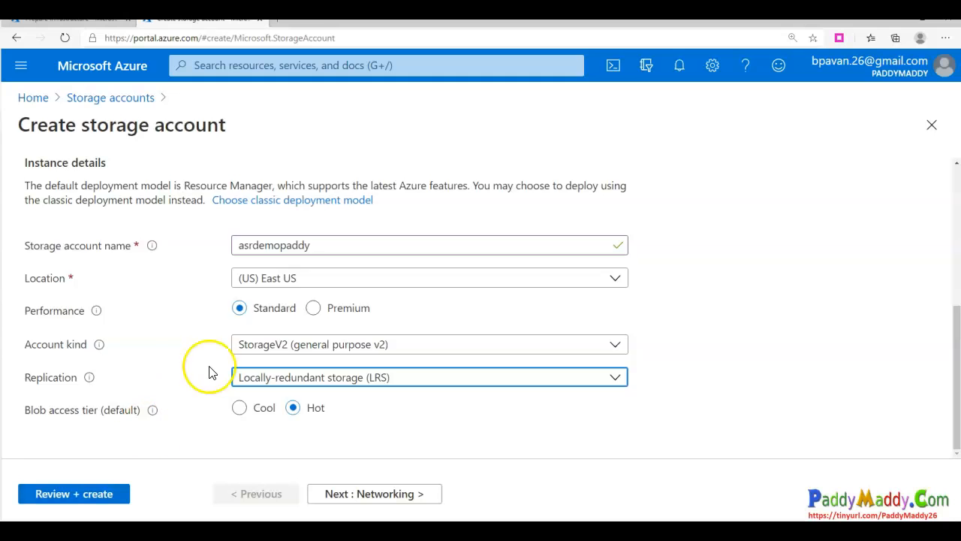
scroll(211, 371, up, 2)
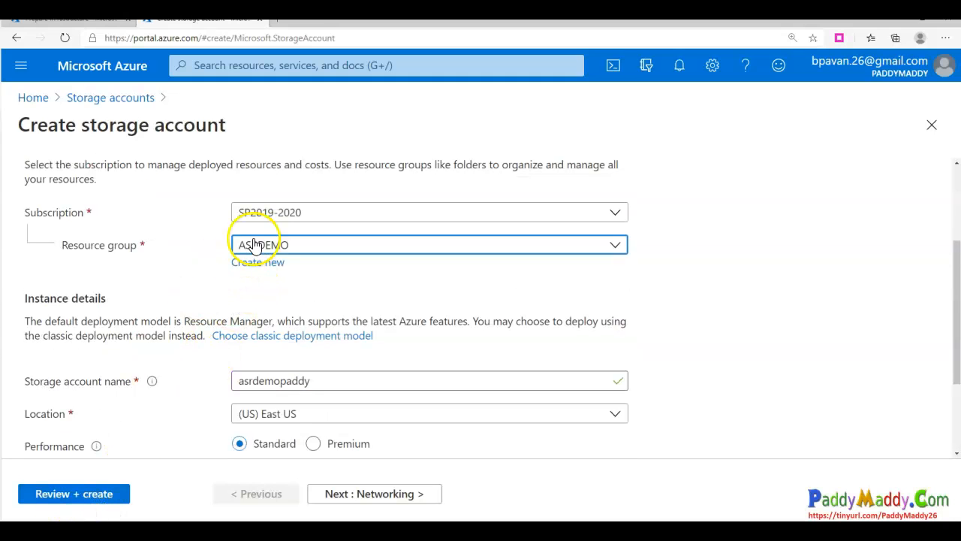
scroll(206, 300, down, 2)
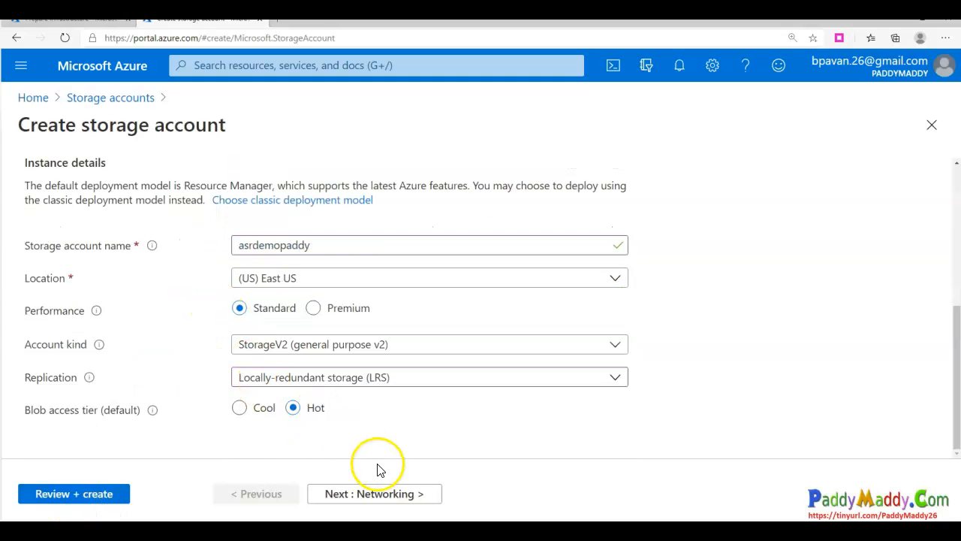
Step: Continue to the storage account's networking settings and review the connectivity method and routing preference options
click(376, 493)
scroll(473, 354, down, 1)
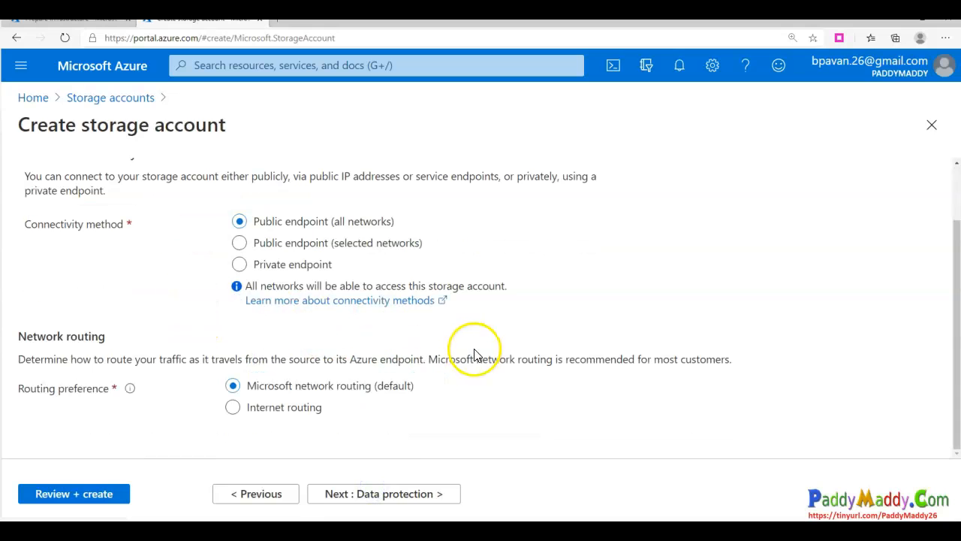
scroll(230, 307, up, 1)
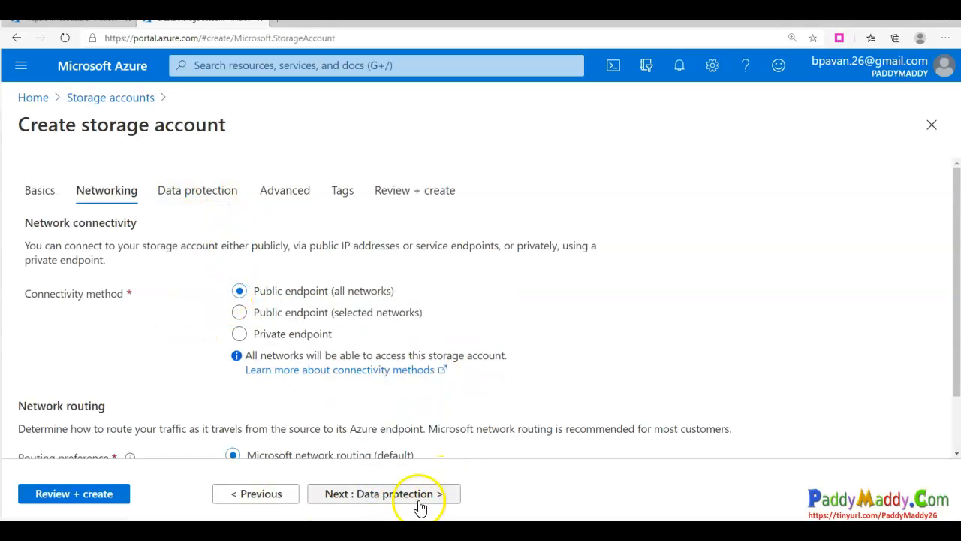
Step: Continue to the data protection settings and review the recovery and tracking options for the storage account
click(383, 493)
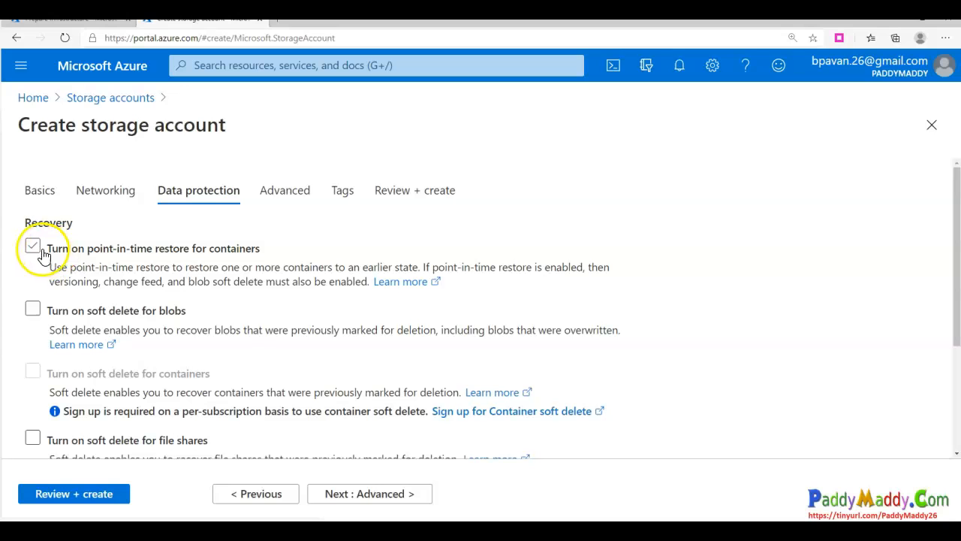
drag(86, 249, 286, 247)
drag(389, 237, 333, 267)
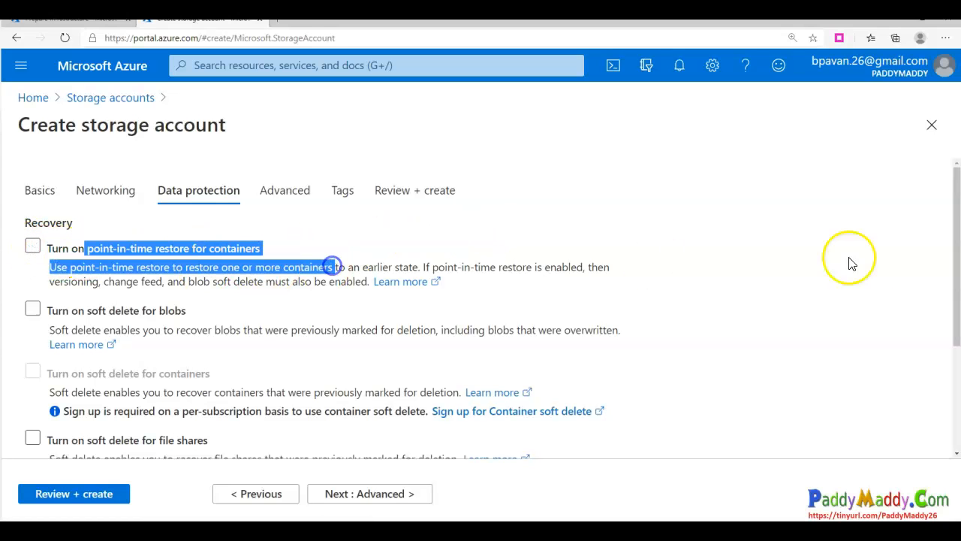
scroll(303, 420, down, 1)
scroll(128, 368, down, 1)
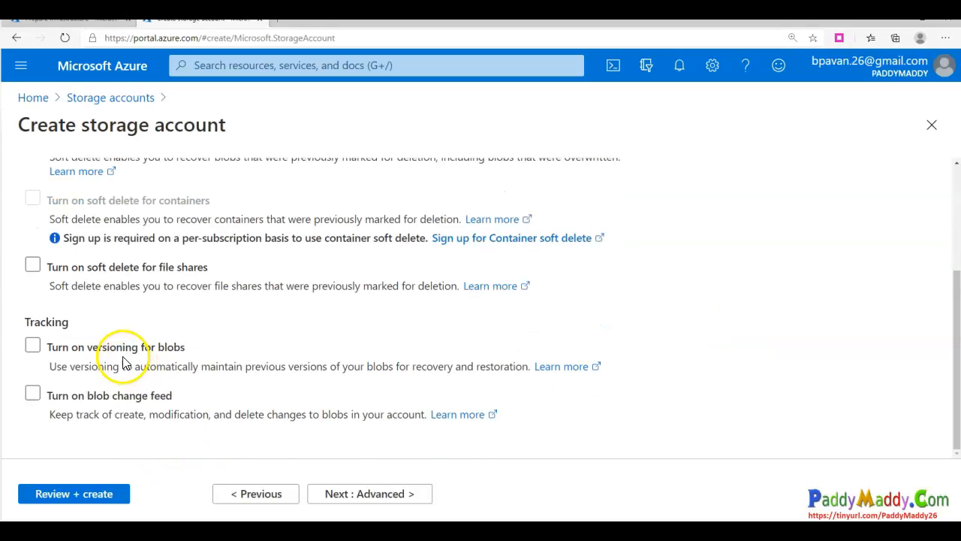
scroll(114, 396, up, 2)
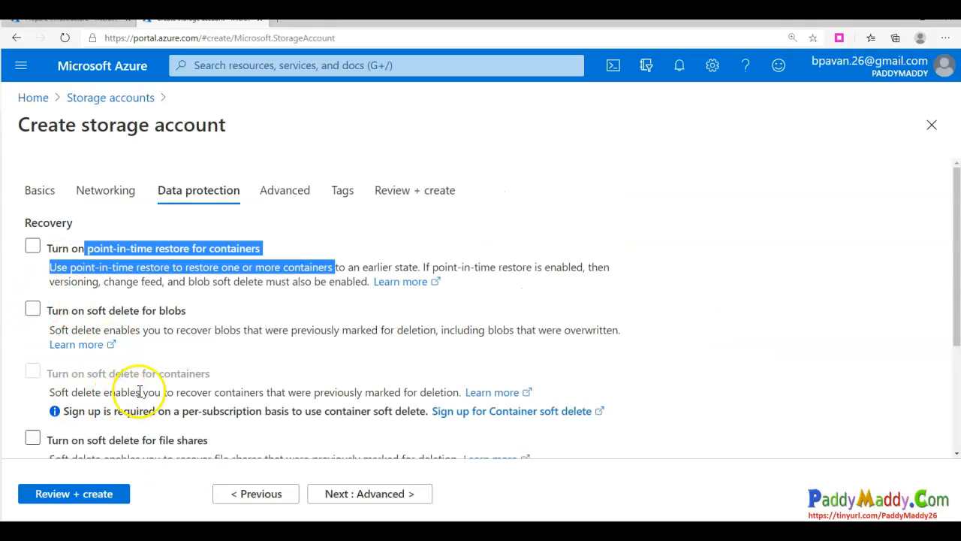
click(844, 394)
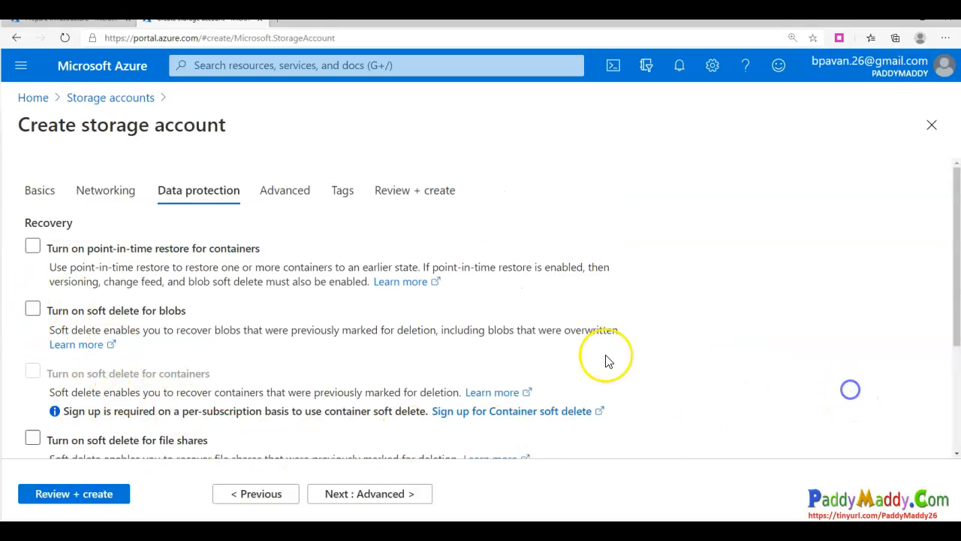
Step: Go through the advanced settings and tags without changes and create the storage account
click(380, 494)
scroll(319, 416, down, 2)
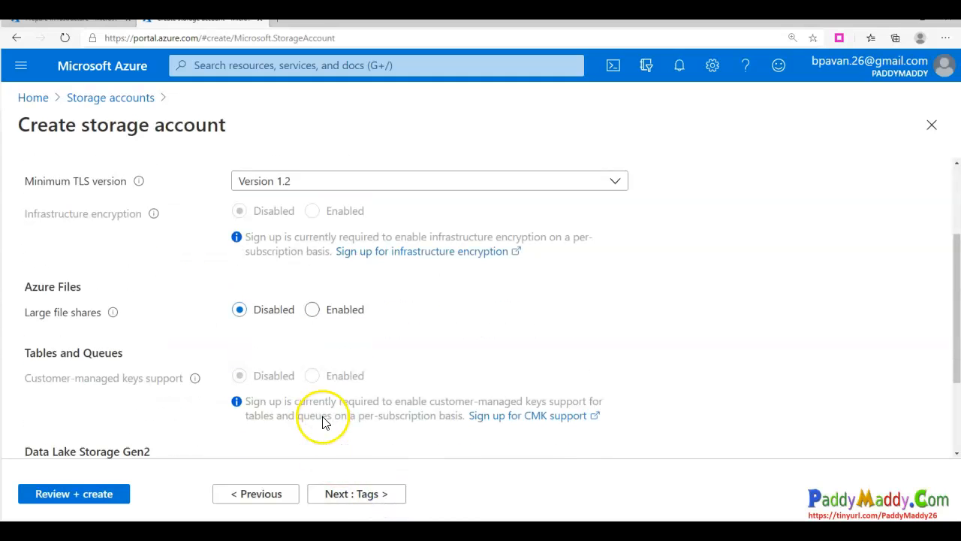
click(358, 494)
click(359, 494)
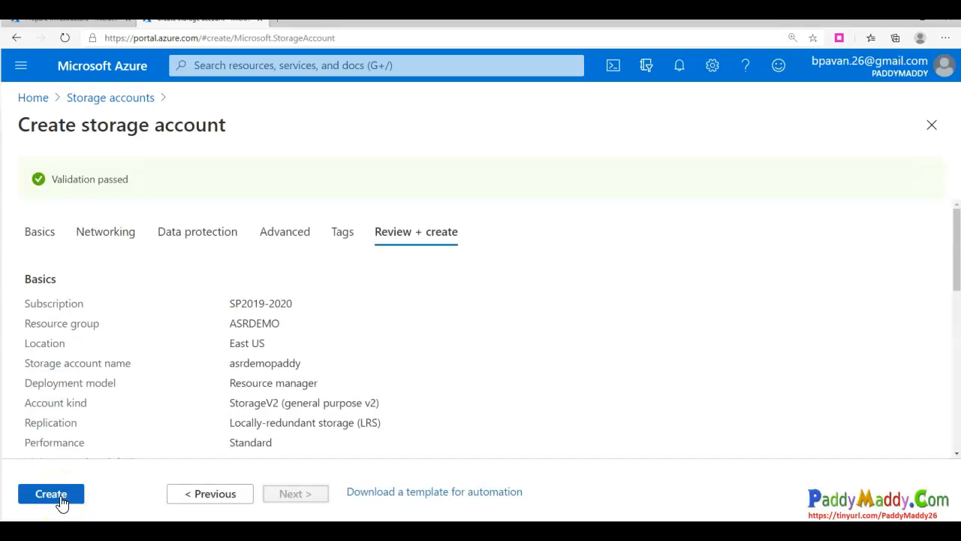
click(53, 494)
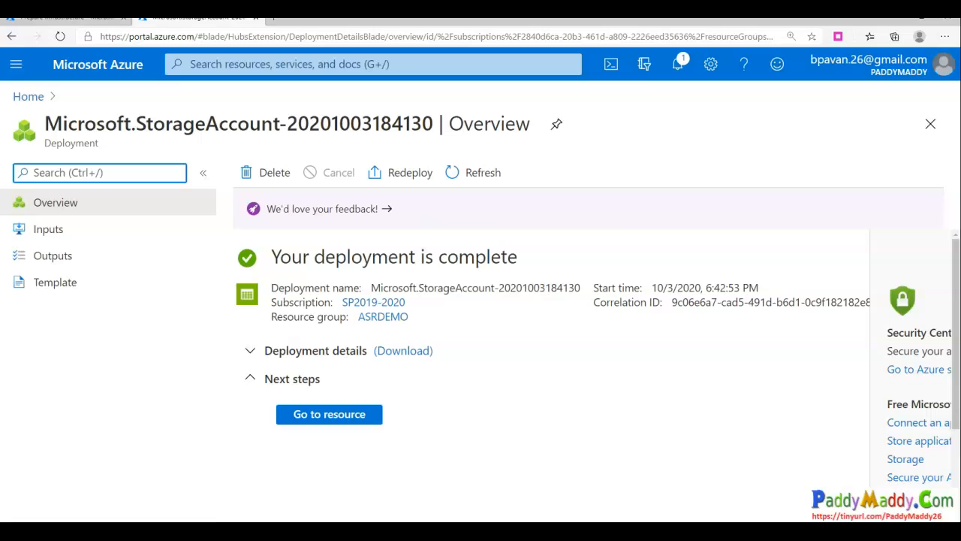
Step: Return to the Backup-Site-Recovery vault, reload the page and reopen Prepare infrastructure for Hyper-V machines to Azure
click(92, 20)
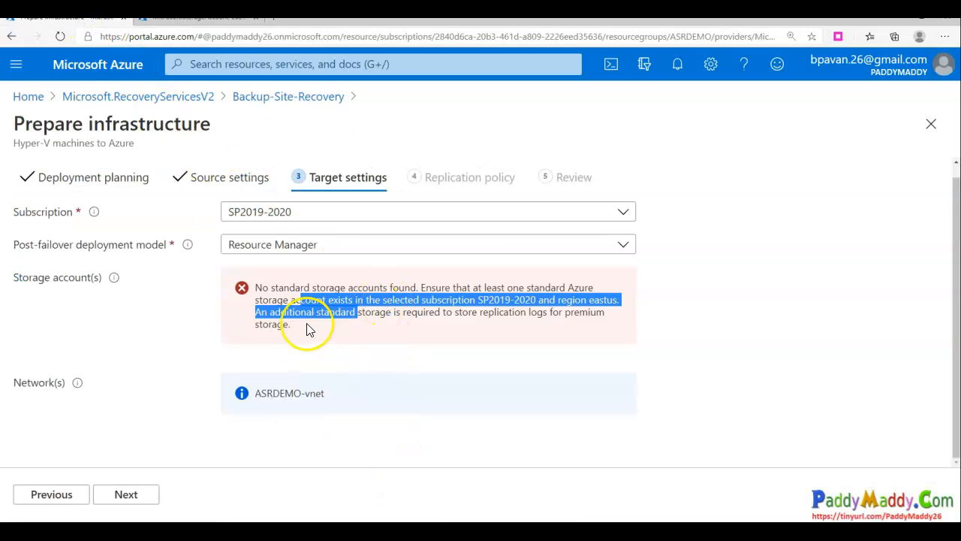
drag(243, 282, 386, 325)
click(57, 36)
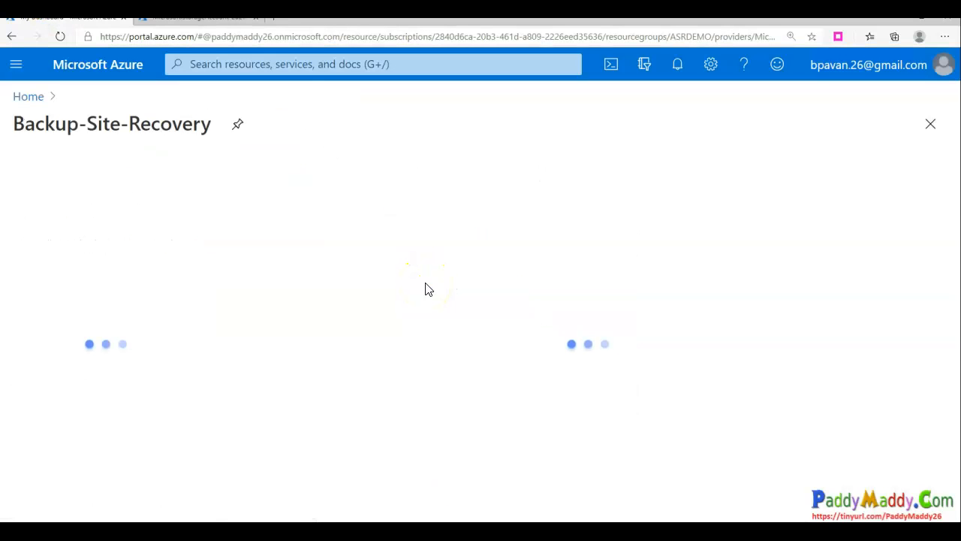
scroll(439, 342, down, 2)
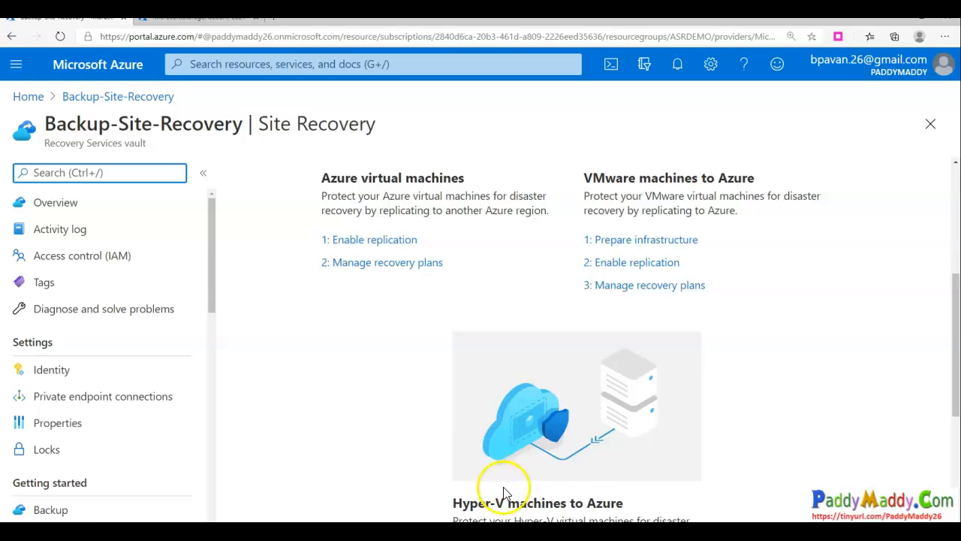
scroll(497, 488, down, 3)
drag(477, 297, 555, 311)
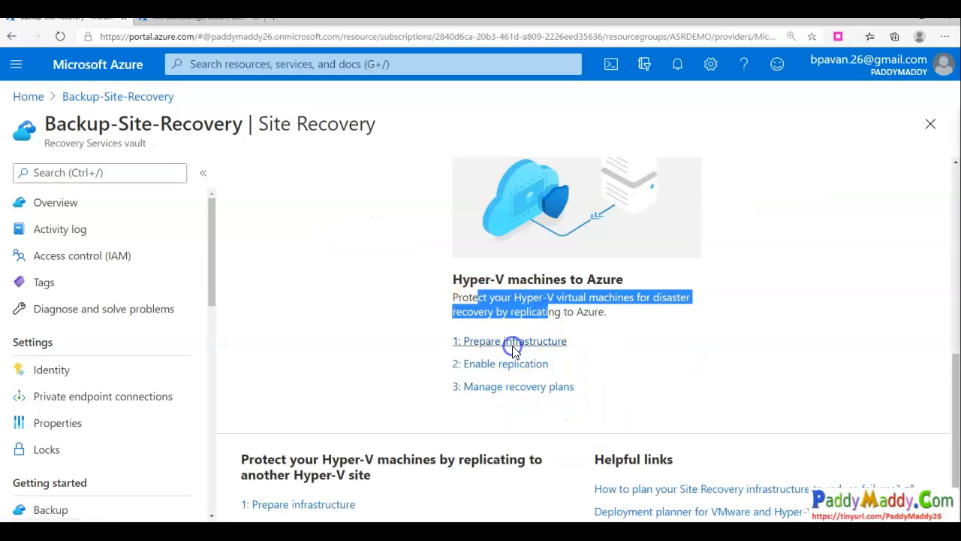
click(469, 341)
Step: Answer "Yes, I have done it" for deployment planning and continue to the source settings
click(261, 364)
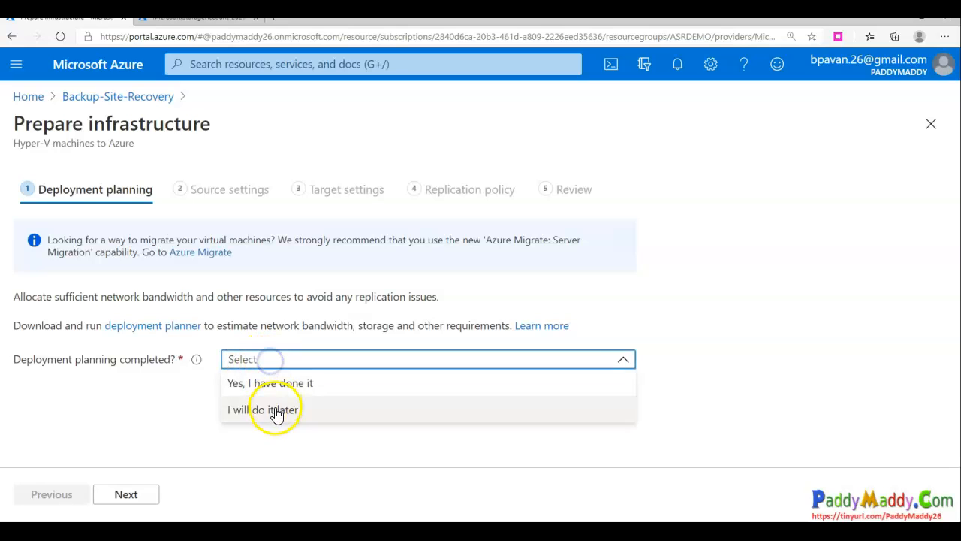
click(266, 383)
click(141, 496)
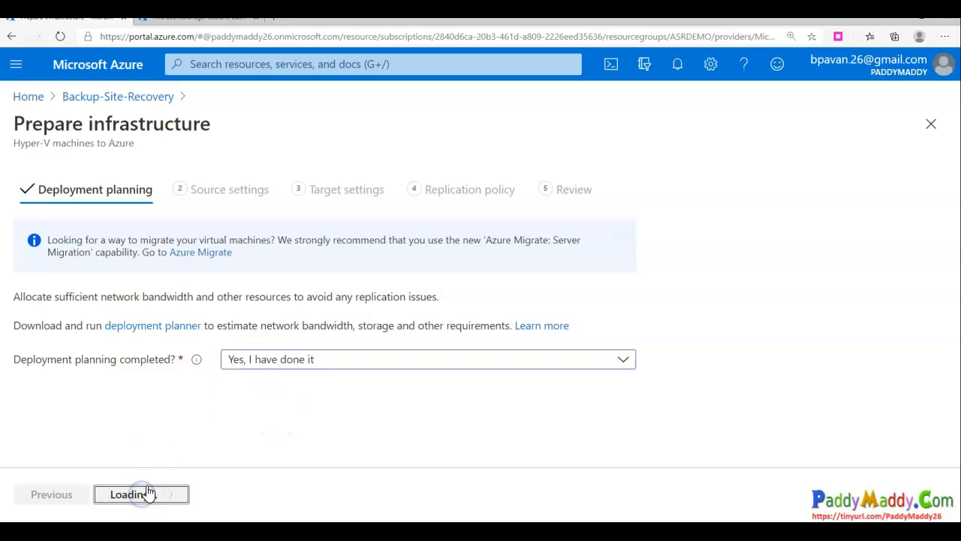
Step: Answer No to using System Center VMM, check the Hyper-V site and server, and continue to the target settings
click(230, 243)
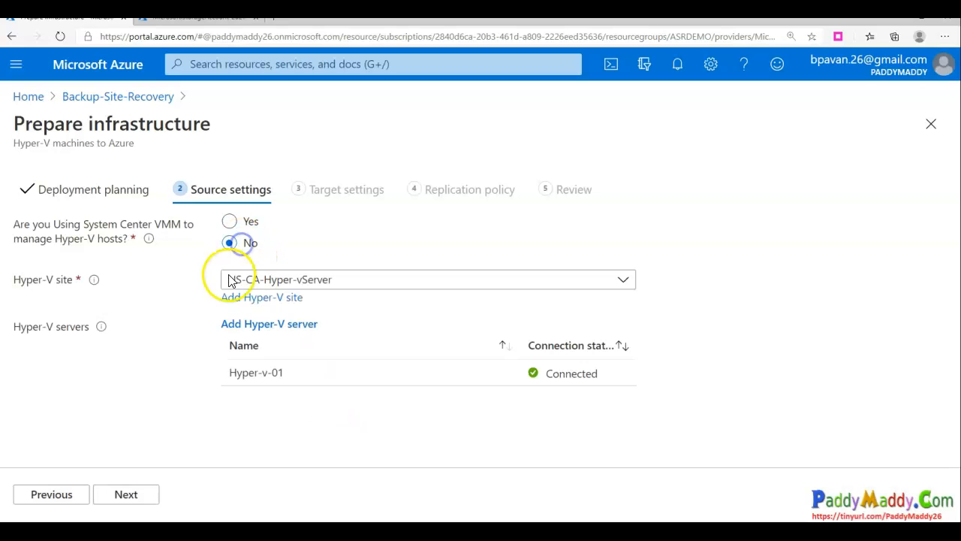
click(273, 372)
click(133, 504)
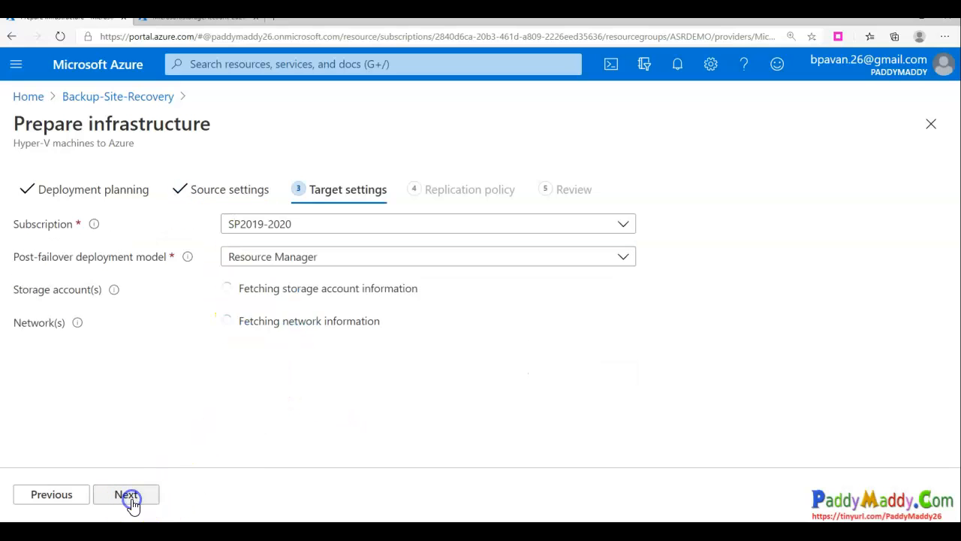
Step: Check the storage account and network in the target settings and continue to the replication policy
click(262, 303)
drag(402, 300, 475, 302)
drag(266, 370, 320, 373)
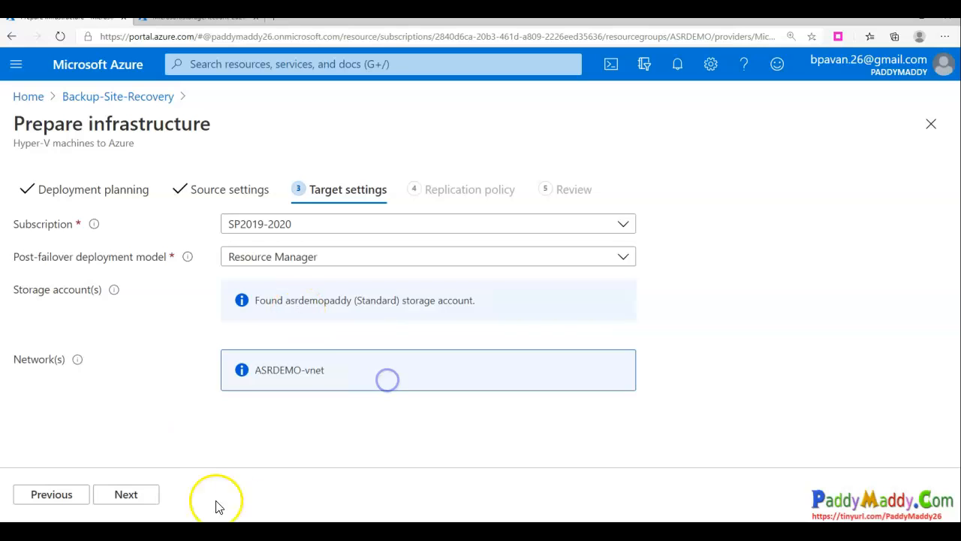
drag(253, 300, 431, 302)
click(135, 495)
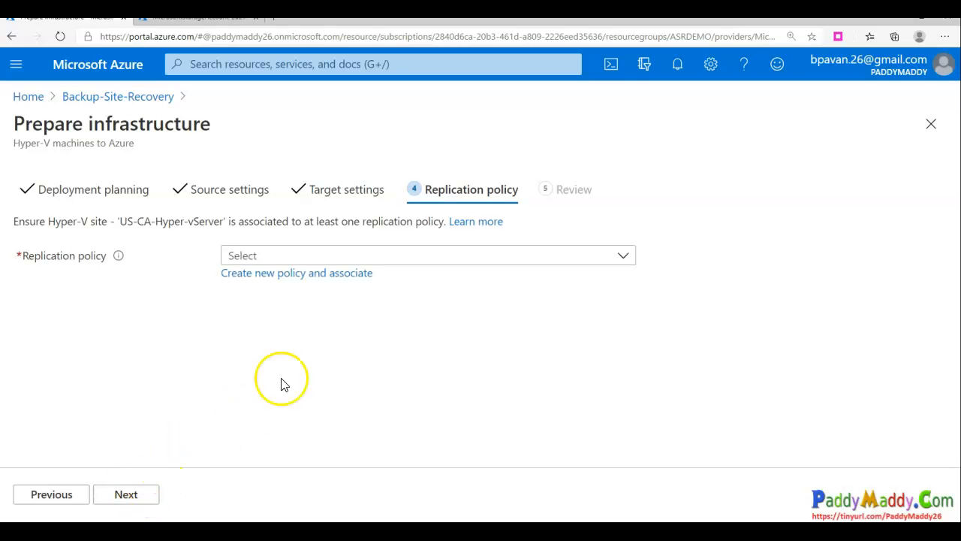
Step: Start a new replication policy to associate with the Hyper-V site and name it DemoASRPolicy
click(279, 255)
click(399, 408)
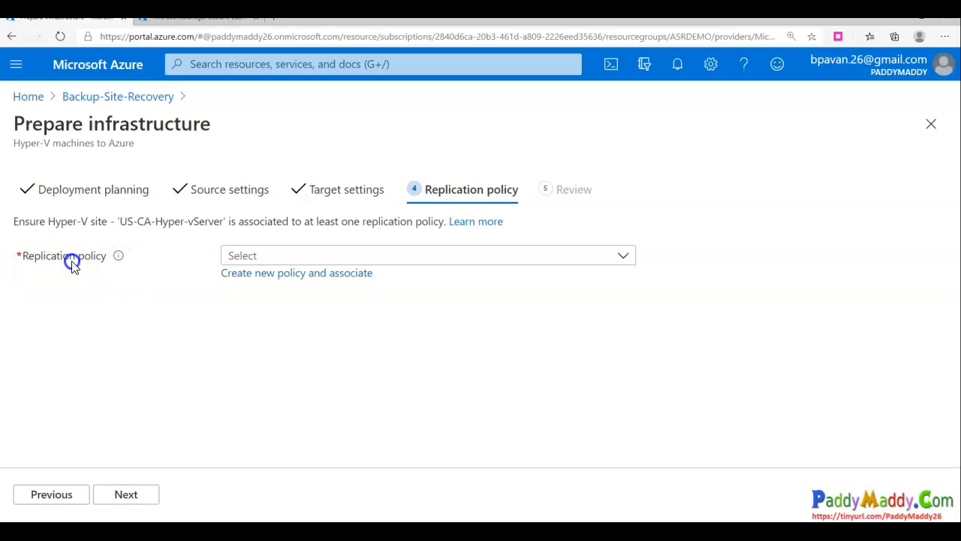
click(255, 272)
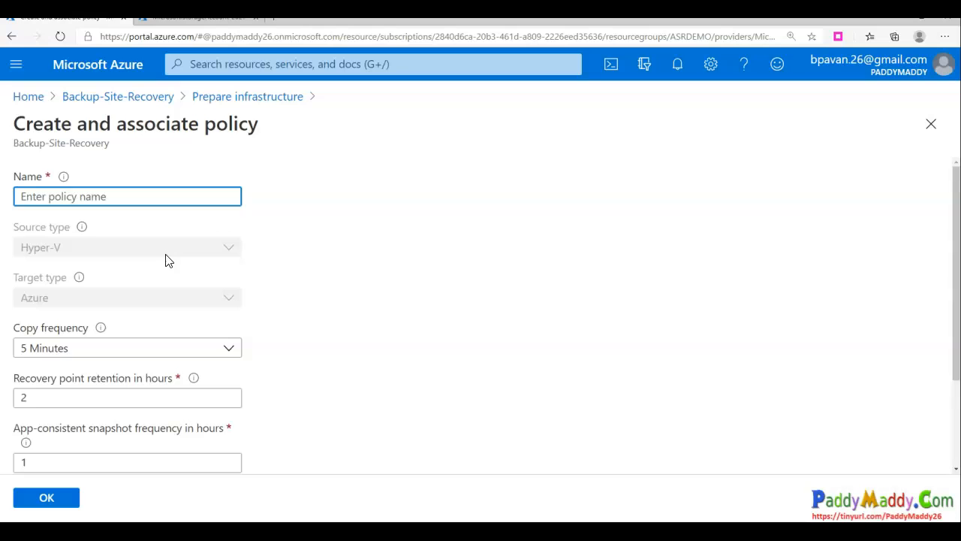
text(Demo)
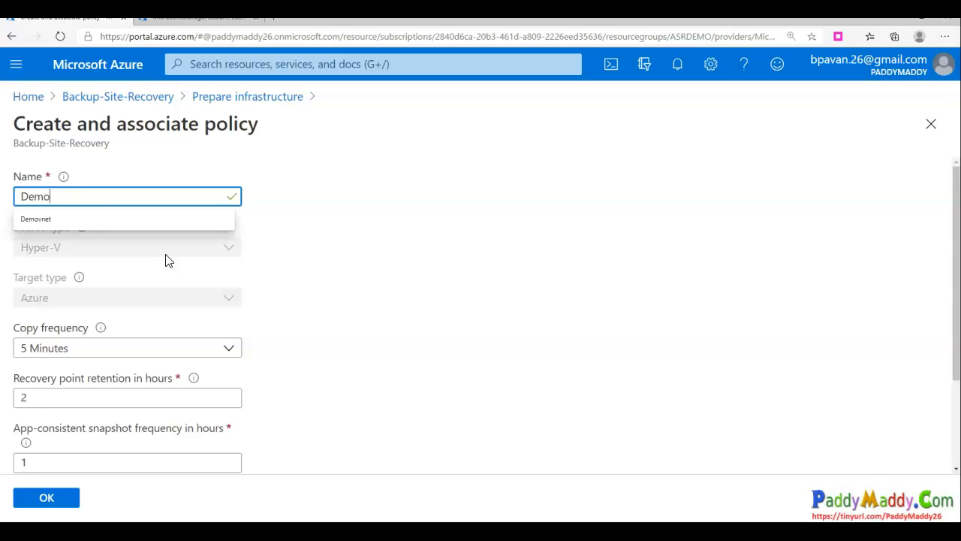
text(ASRPolicy)
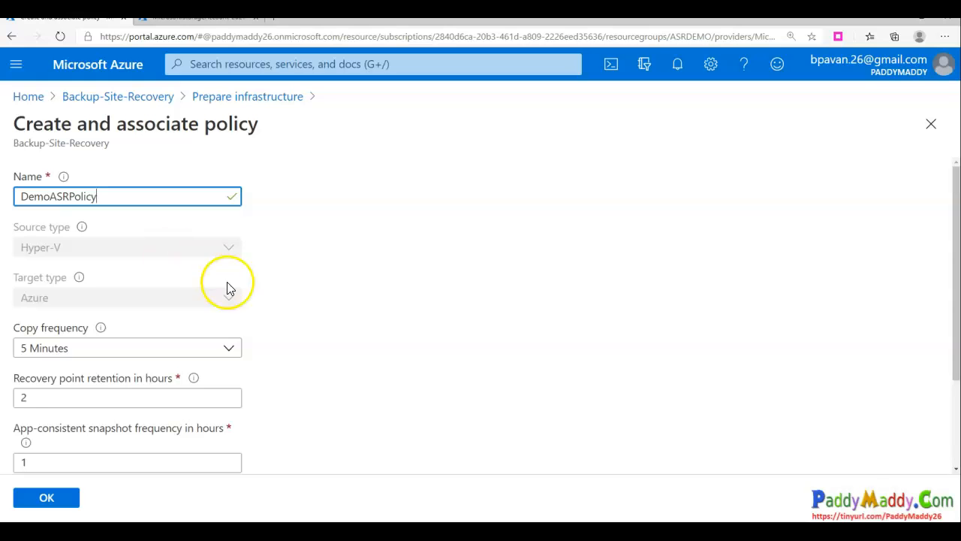
Step: Review the policy's source and target types, copy frequency, recovery point retention, app-consistent snapshot frequency, initial replication start time and associated Hyper-V site
click(42, 247)
click(49, 304)
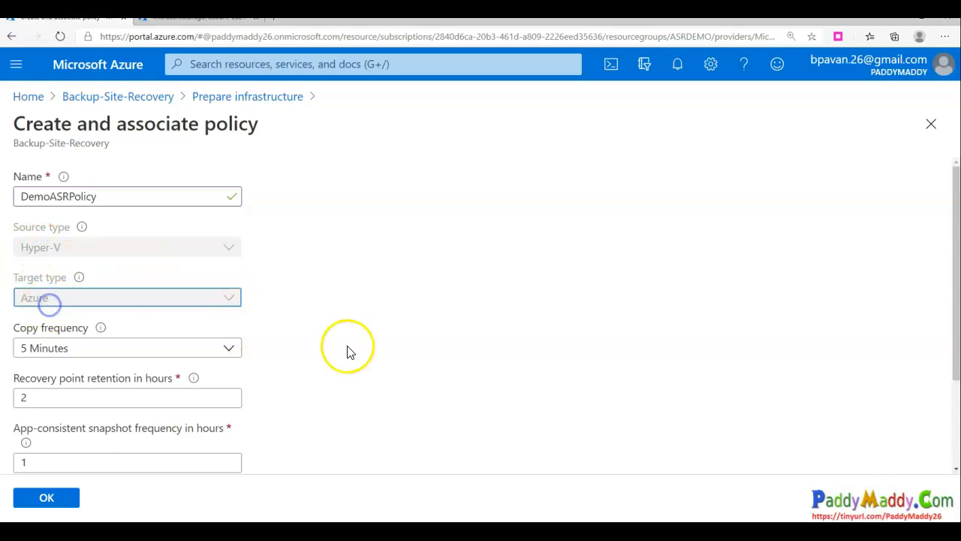
scroll(348, 350, down, 1)
click(33, 239)
click(57, 307)
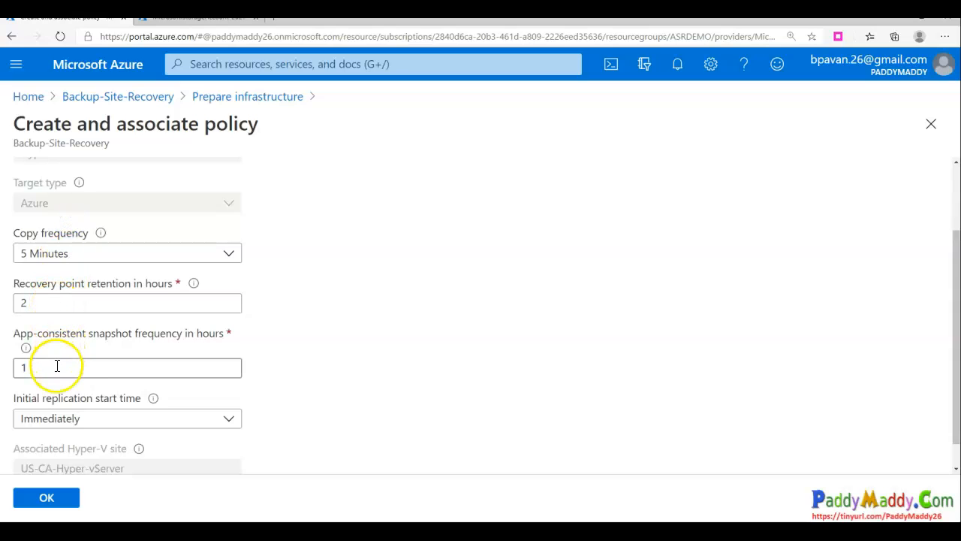
drag(60, 332, 221, 336)
scroll(335, 379, down, 1)
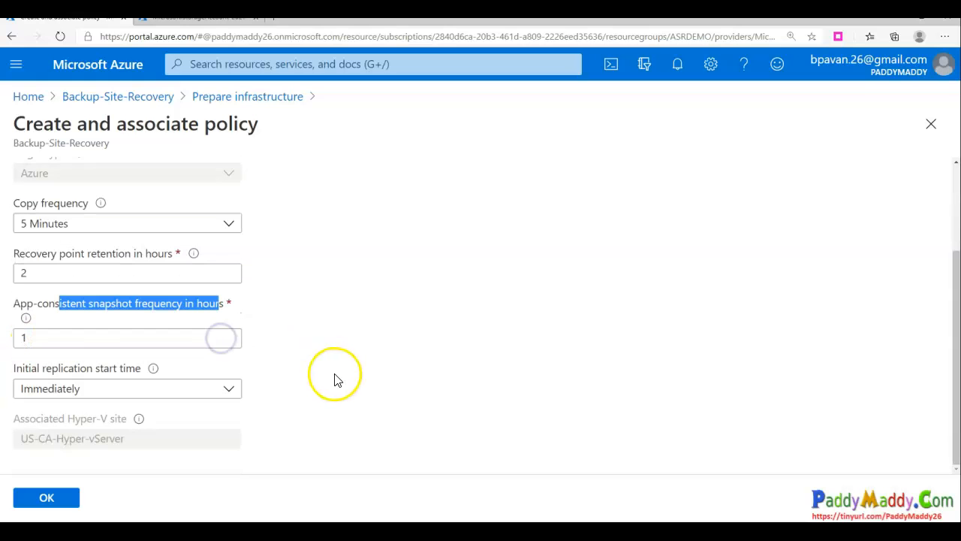
click(52, 389)
click(375, 346)
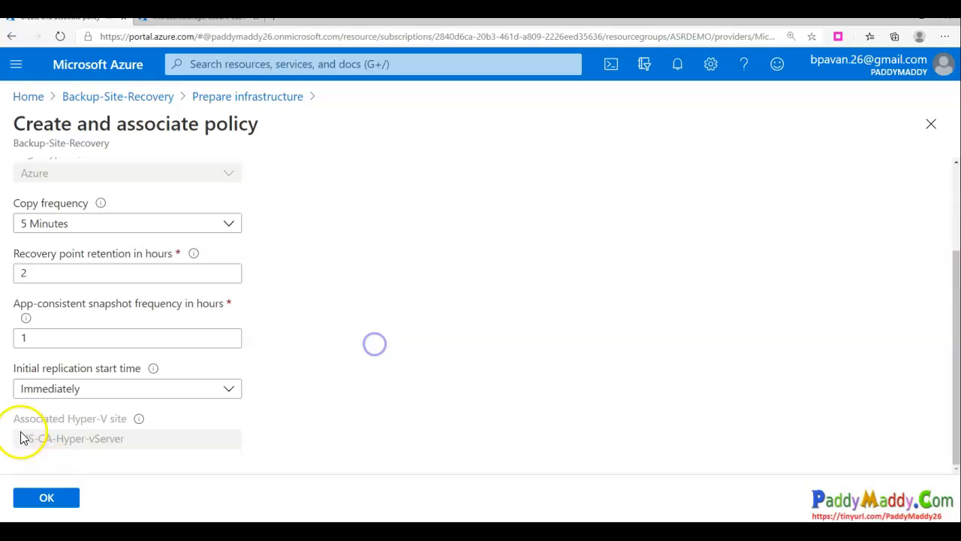
click(128, 368)
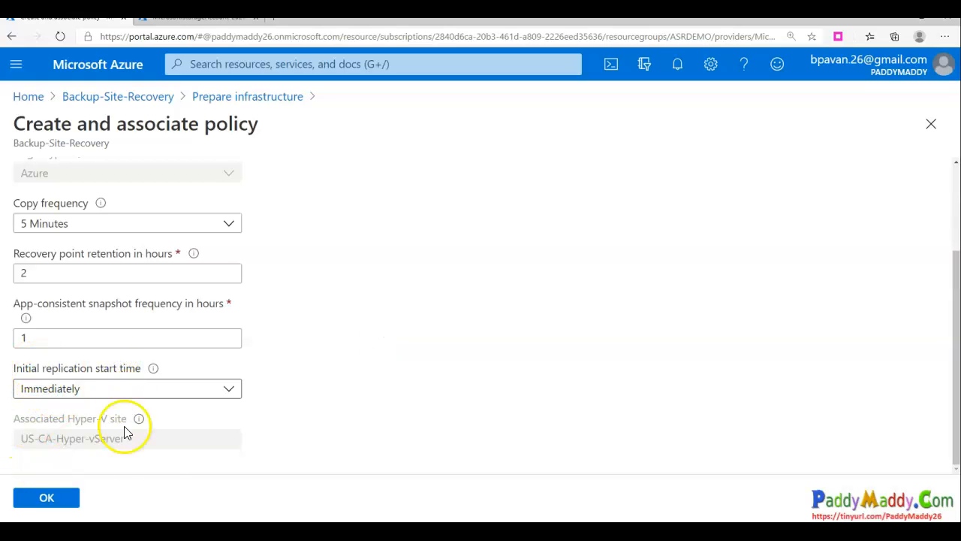
Step: Create the replication policy associated with the Hyper-V site and continue to the infrastructure review
click(65, 497)
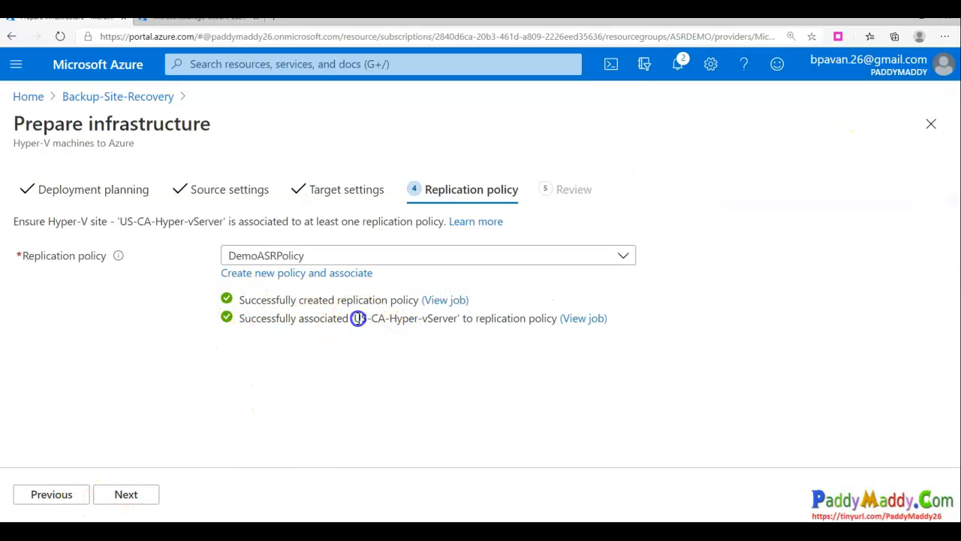
drag(354, 317, 483, 318)
click(131, 495)
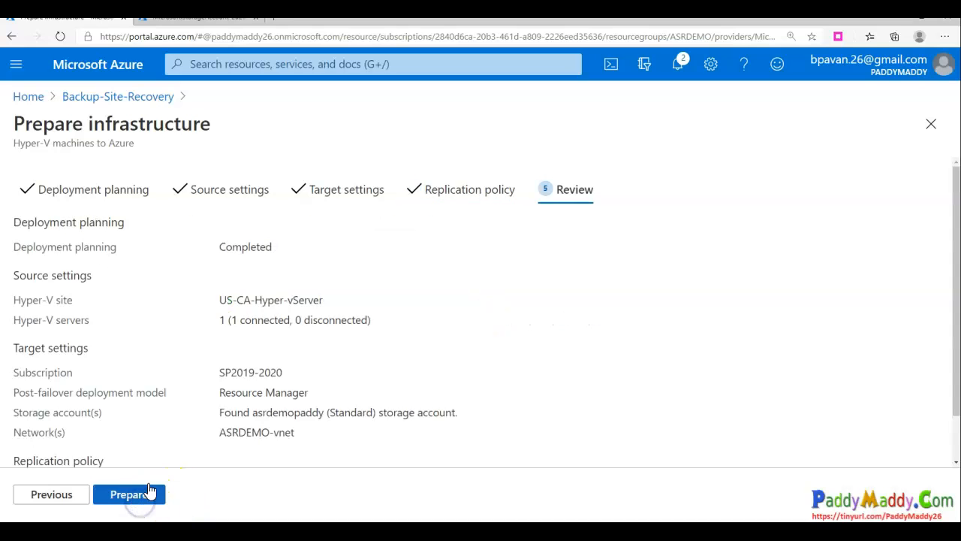
Step: Check the review's Hyper-V servers, target settings and replication policy, and prepare the infrastructure
scroll(297, 386, down, 1)
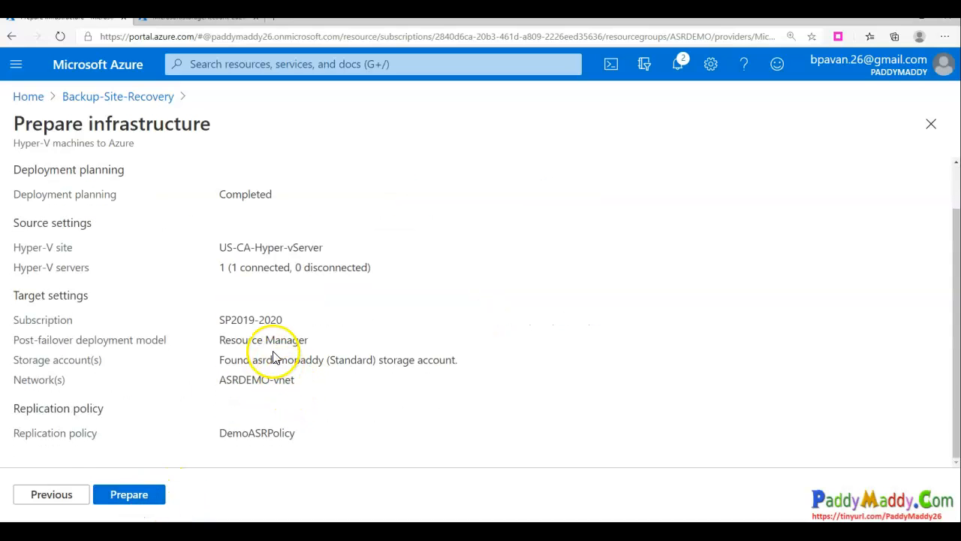
scroll(275, 358, up, 1)
drag(217, 319, 368, 320)
drag(231, 372, 220, 429)
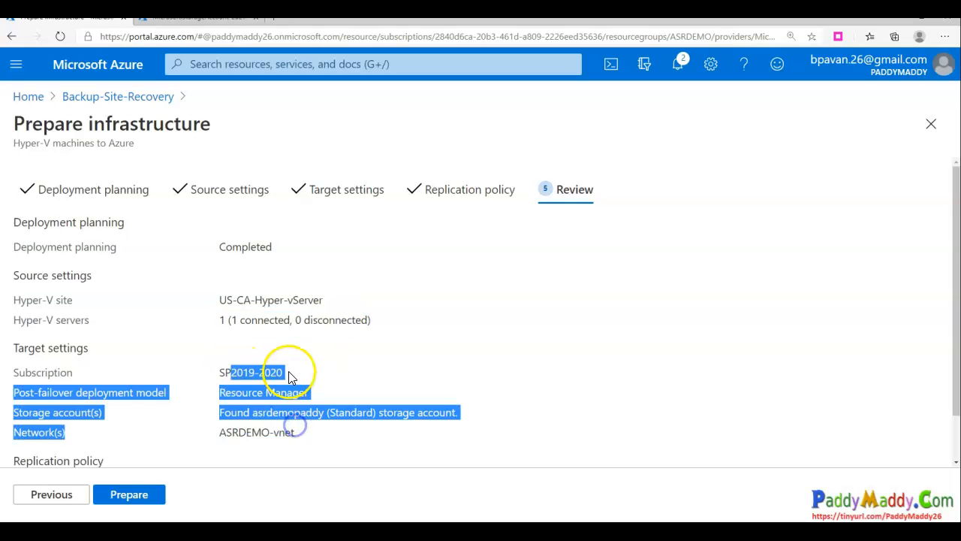
scroll(290, 371, down, 1)
click(136, 493)
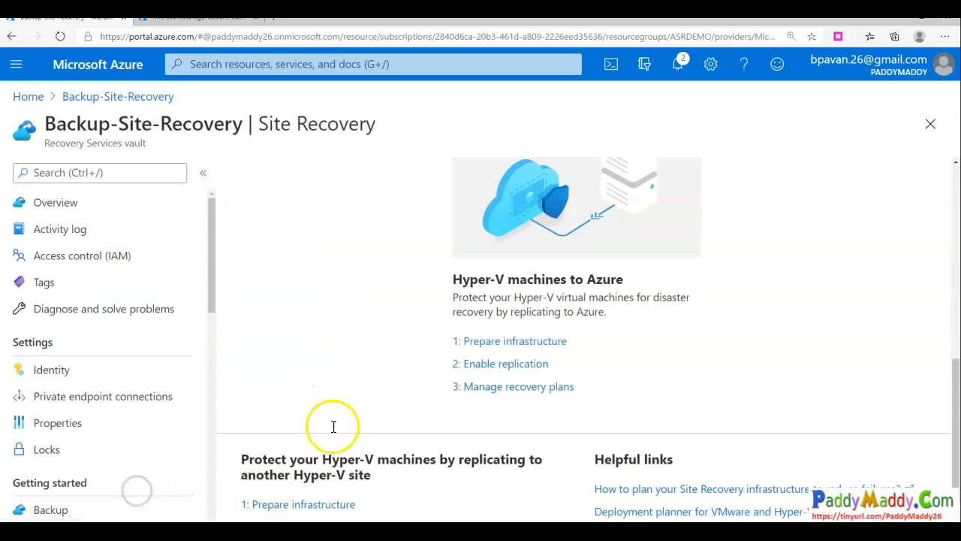
Step: Open the US-CA-Hyper-vServer site in the vault's Site Recovery infrastructure and examine its Hyper-V host and protected VMs
scroll(431, 294, down, 1)
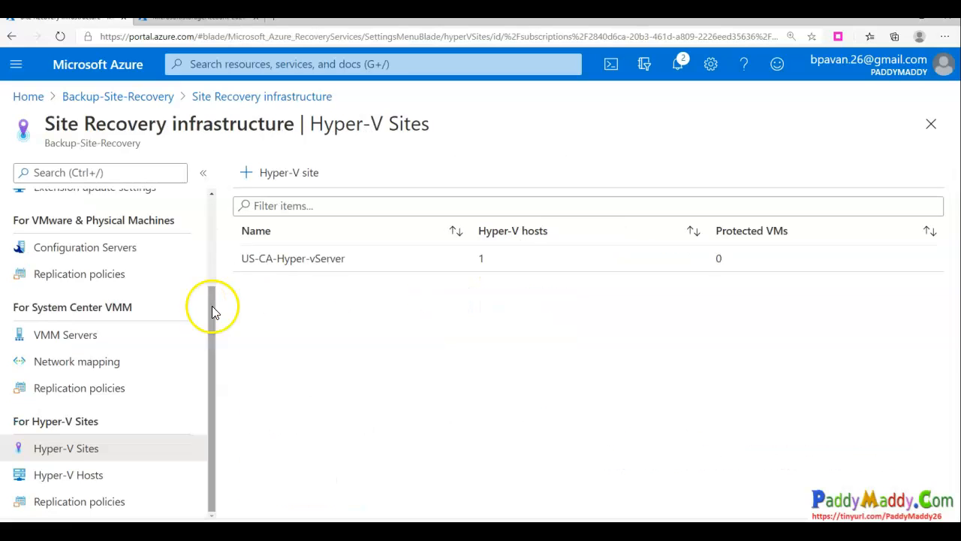
scroll(212, 203, up, 5)
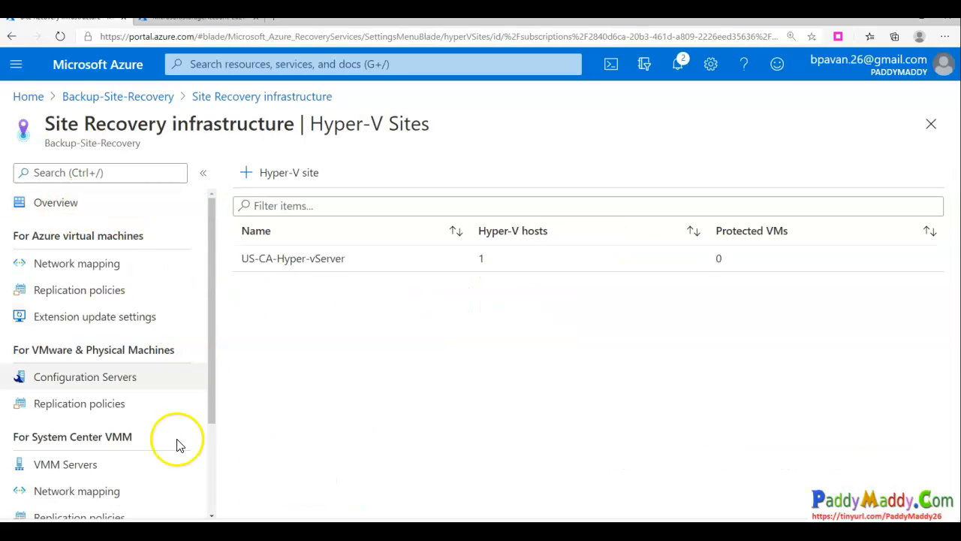
scroll(166, 445, down, 3)
click(292, 259)
click(75, 257)
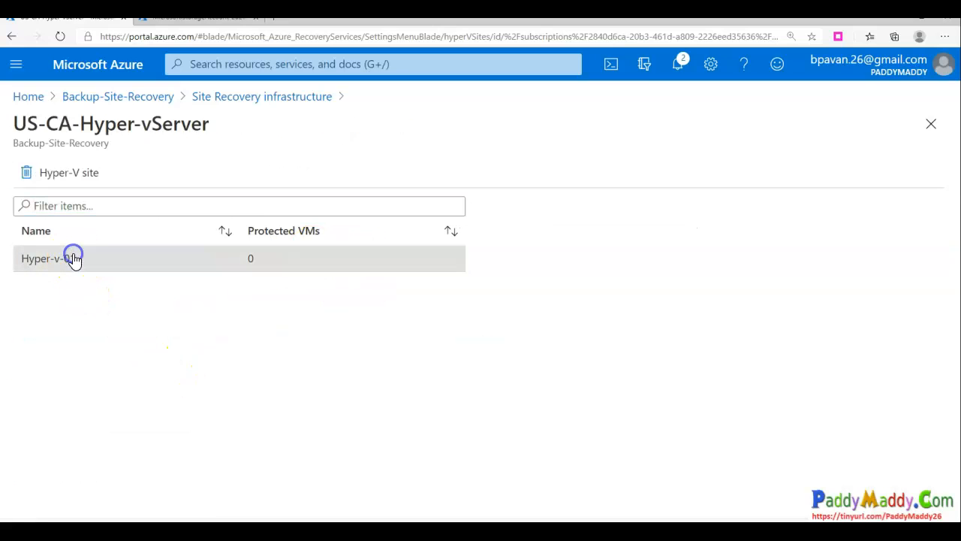
click(253, 232)
drag(252, 231, 323, 233)
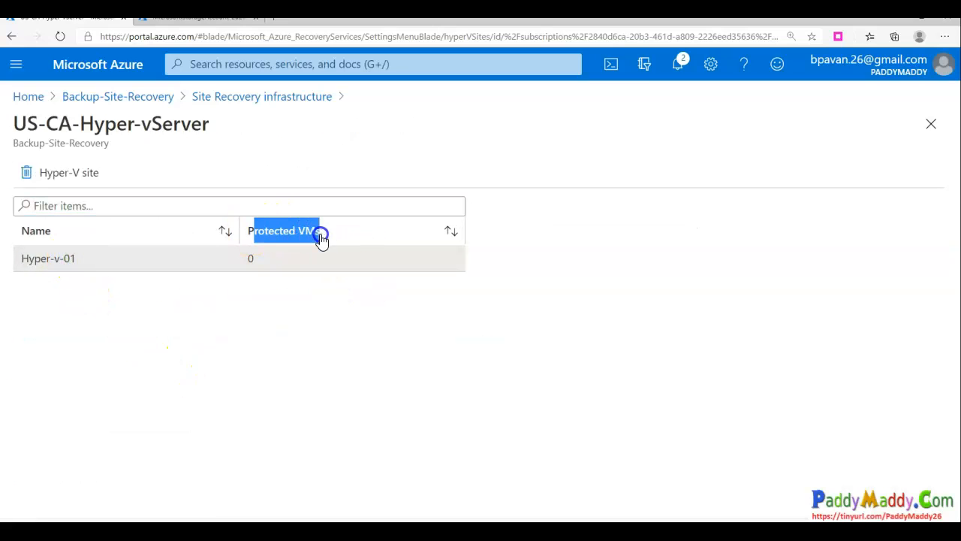
drag(255, 262, 300, 268)
click(65, 262)
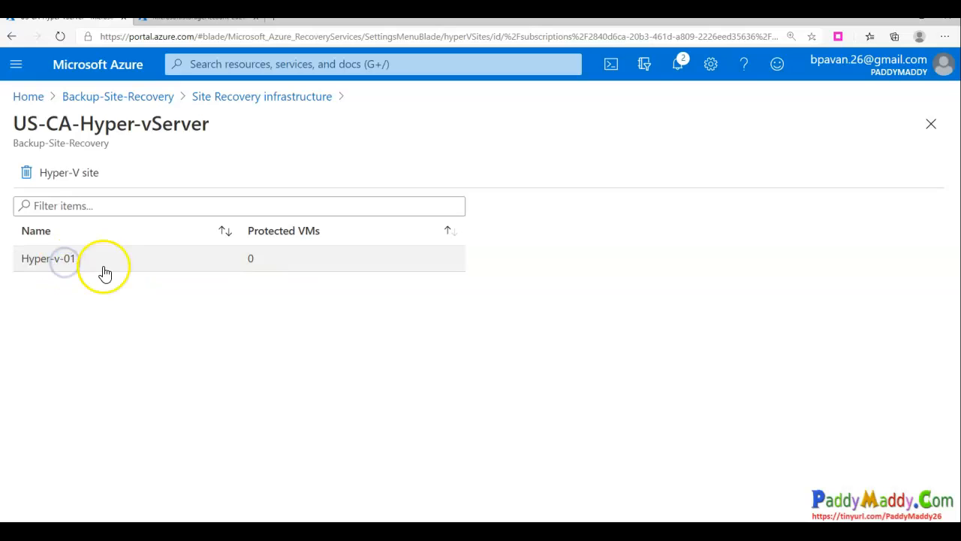
click(255, 97)
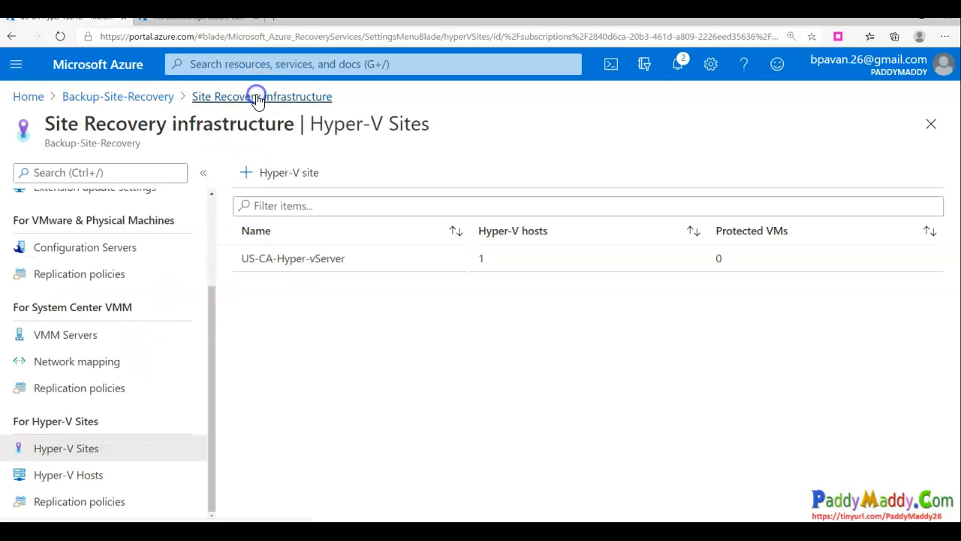
Step: Start replicating Hyper-V machines to Azure from the vault's replicated items, with US-CA-Hyper-vServer as the source site
click(87, 341)
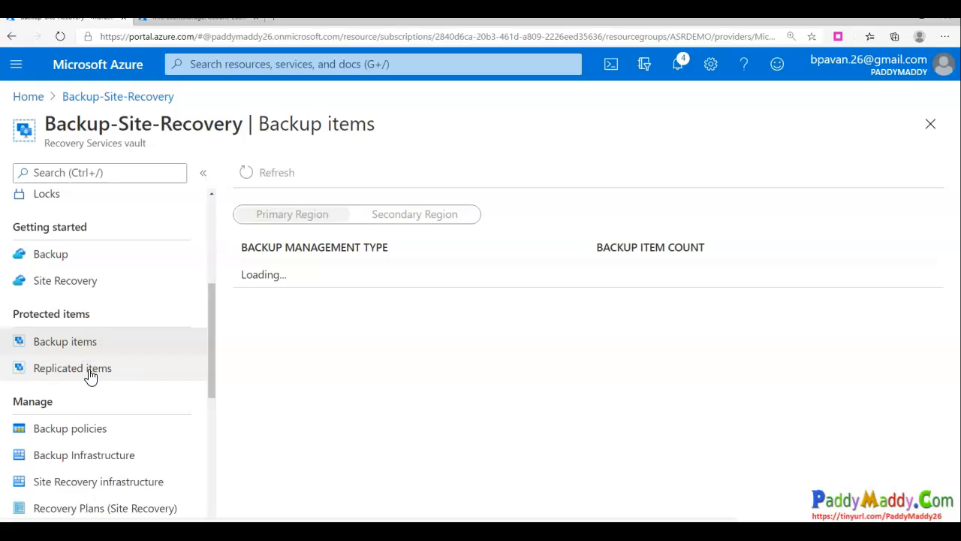
click(89, 370)
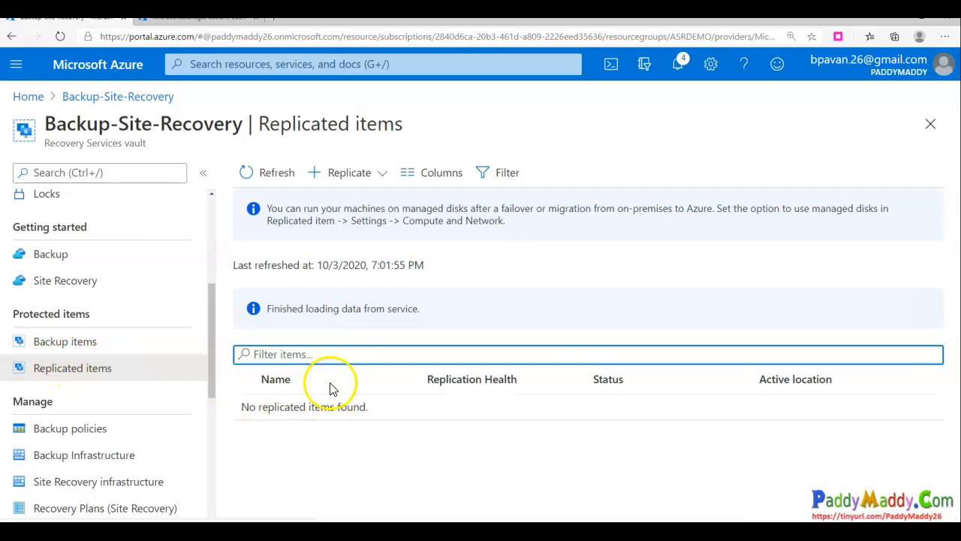
click(347, 173)
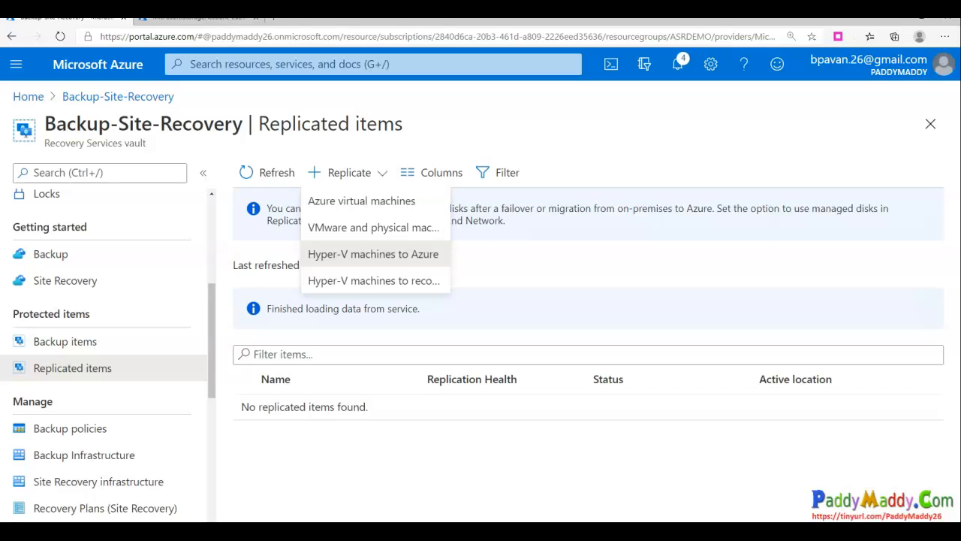
click(414, 259)
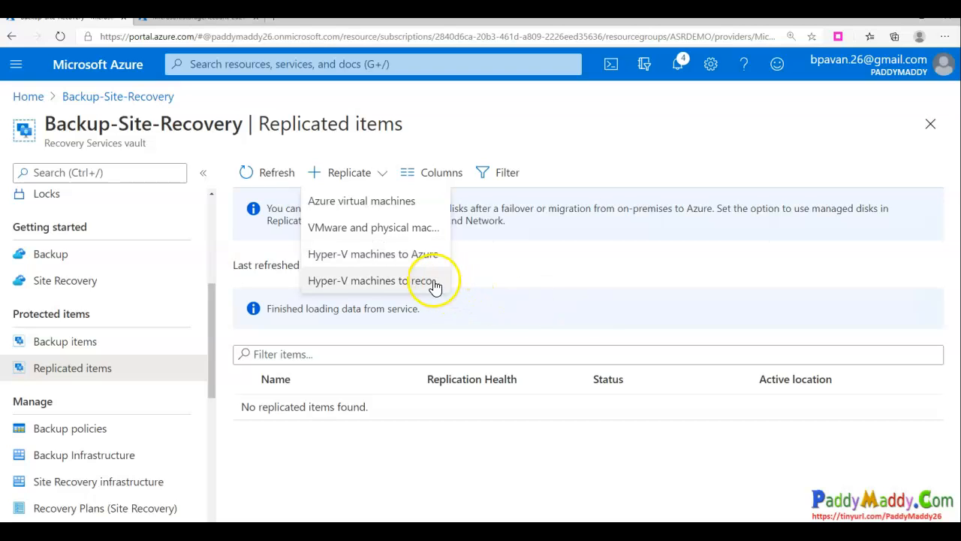
click(400, 253)
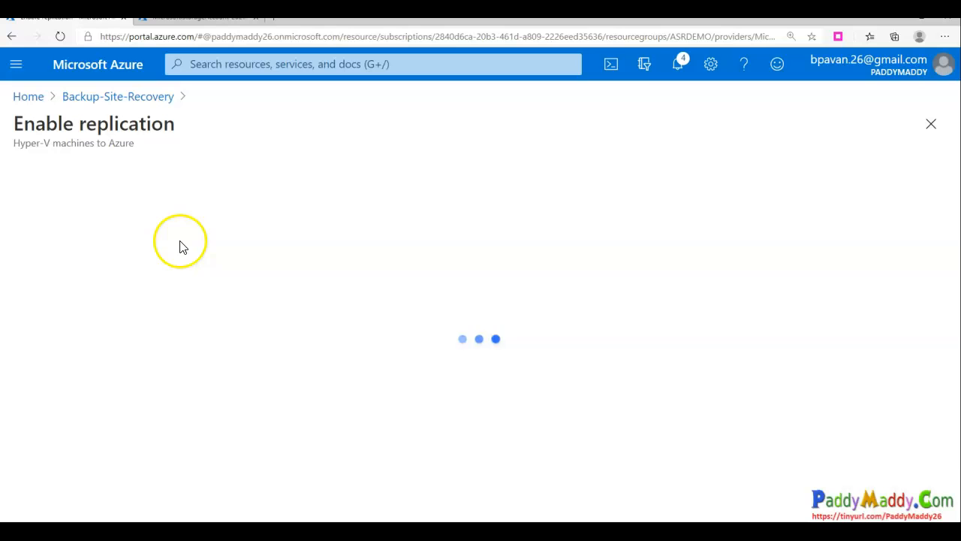
click(293, 302)
click(138, 494)
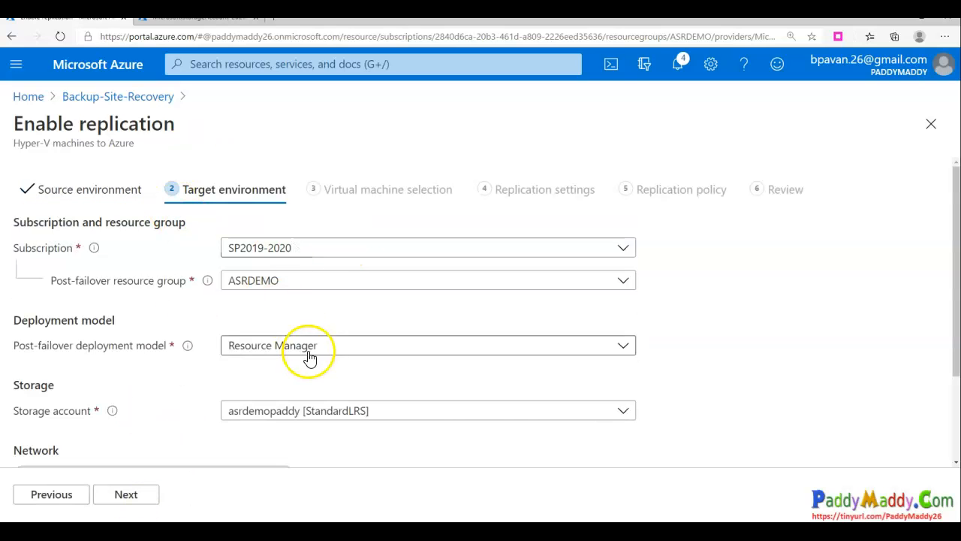
Step: Keep asrdemopaddy as the target storage account and choose ASRDEMO-vnet as the virtual network with its default subnet
scroll(712, 359, down, 2)
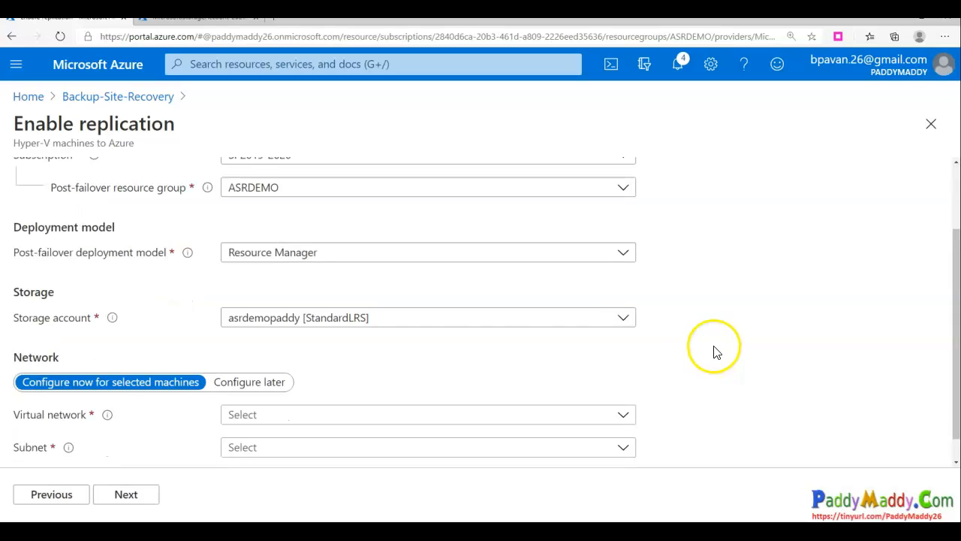
click(386, 322)
click(386, 339)
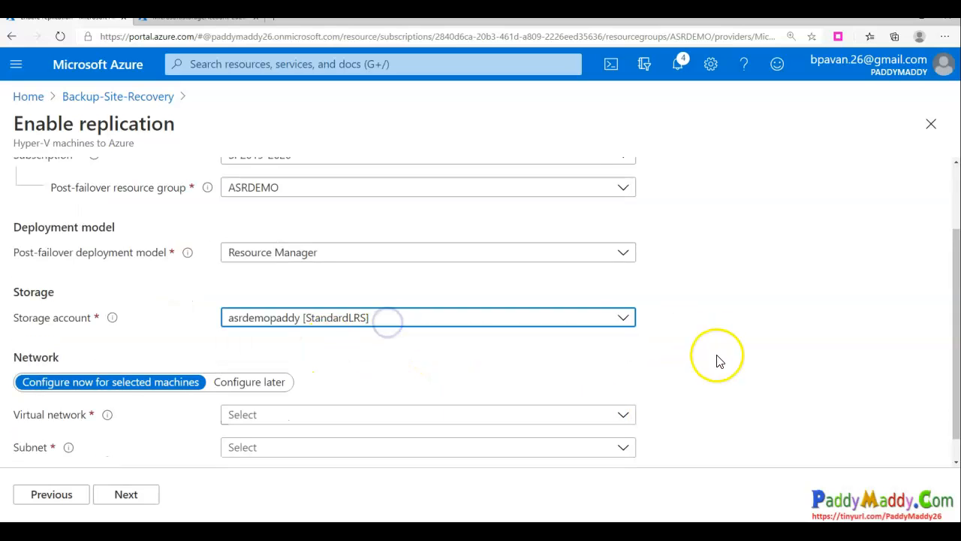
scroll(734, 353, down, 1)
click(605, 386)
click(358, 411)
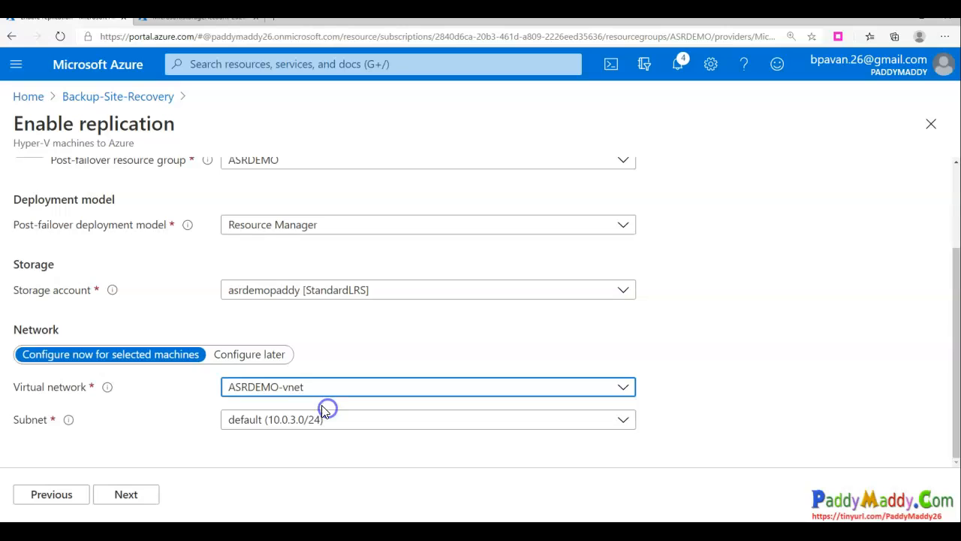
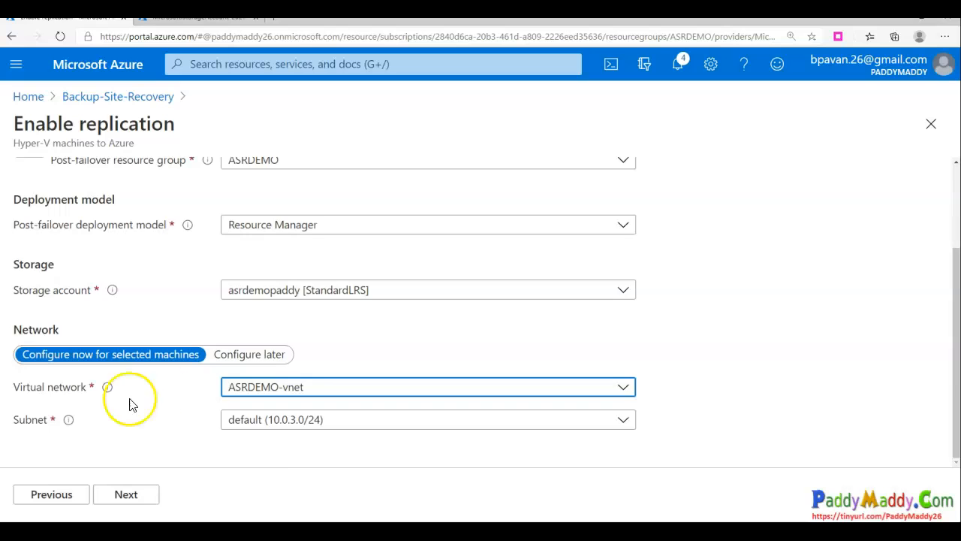
Step: Recheck the target environment settings and continue to the virtual machine selection
scroll(163, 388, up, 2)
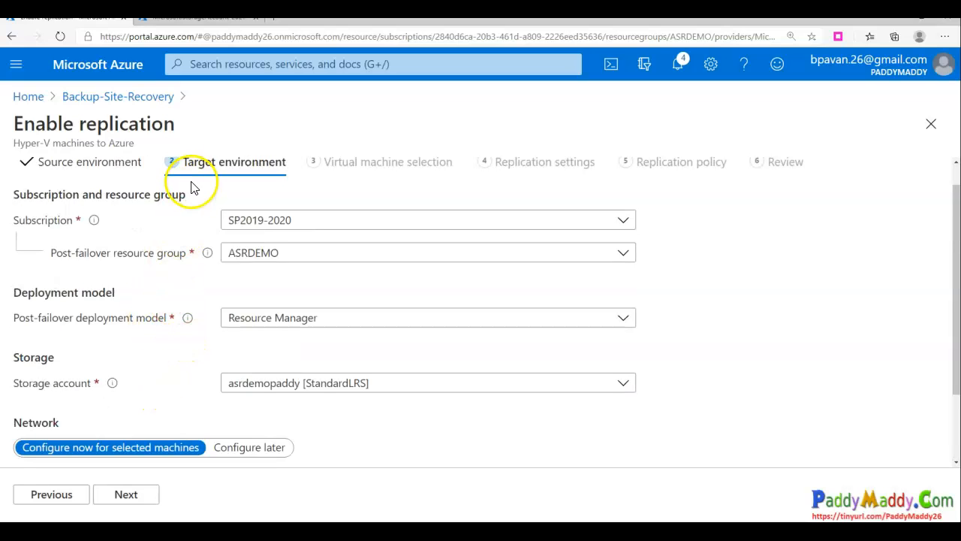
scroll(579, 420, down, 2)
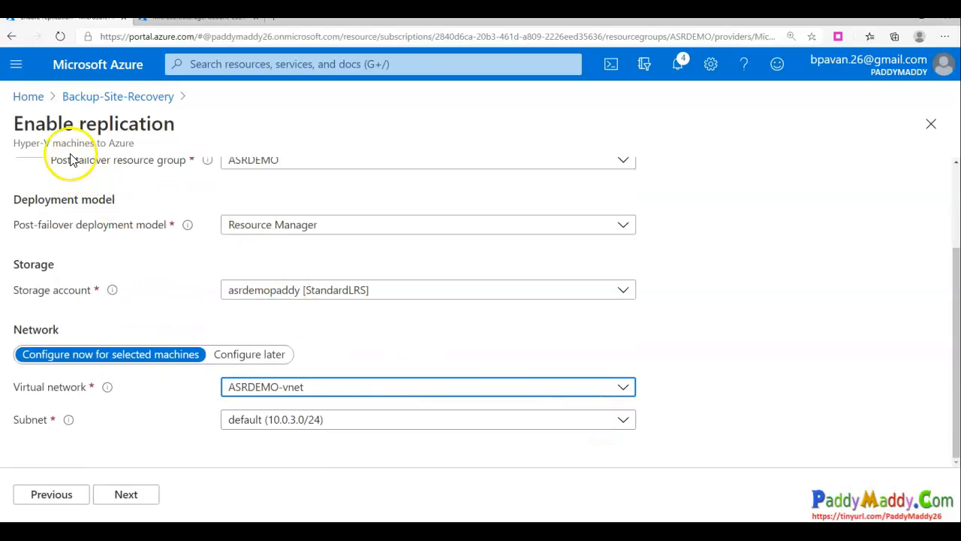
drag(66, 143, 135, 143)
click(132, 497)
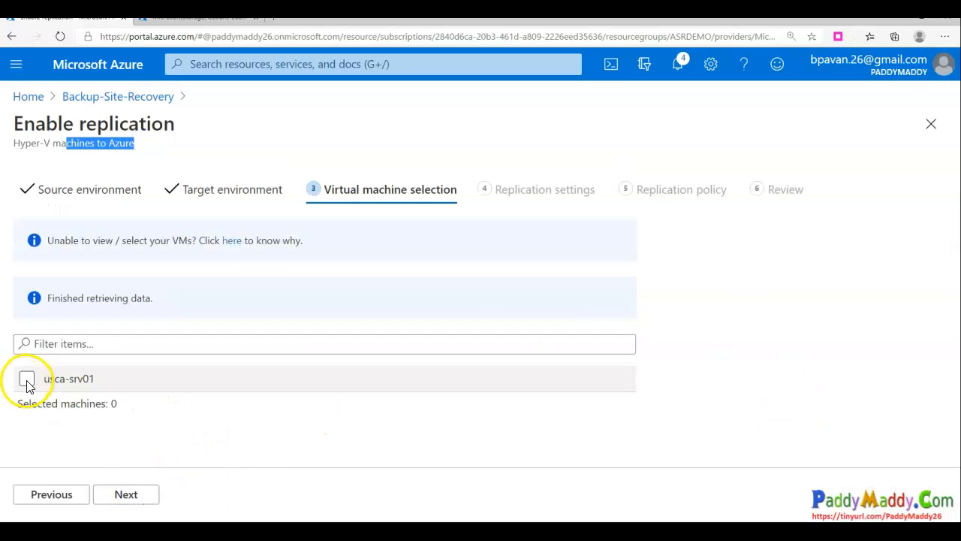
Step: Select the usca-srv01 virtual machine for replication, check it in Hyper-V Manager, and continue to the replication settings
click(26, 380)
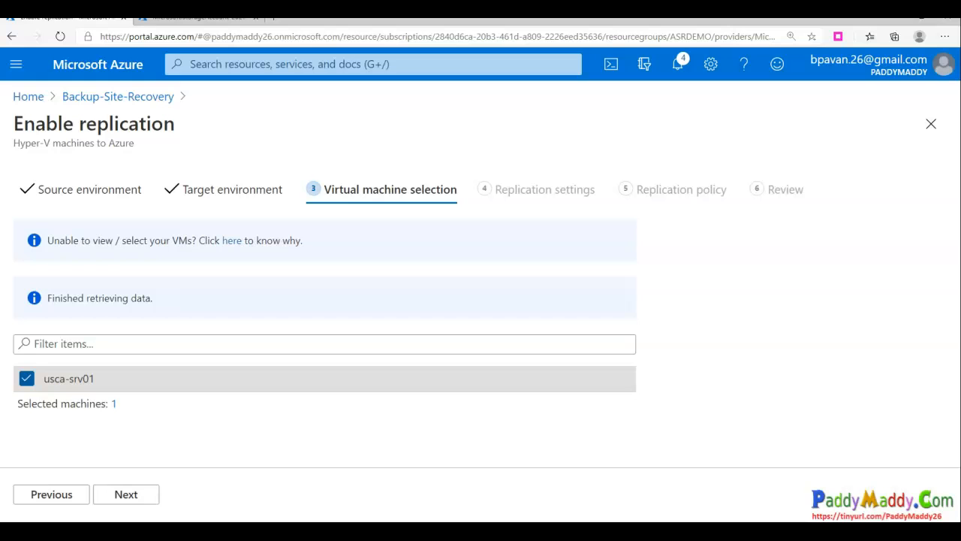
drag(45, 380, 91, 378)
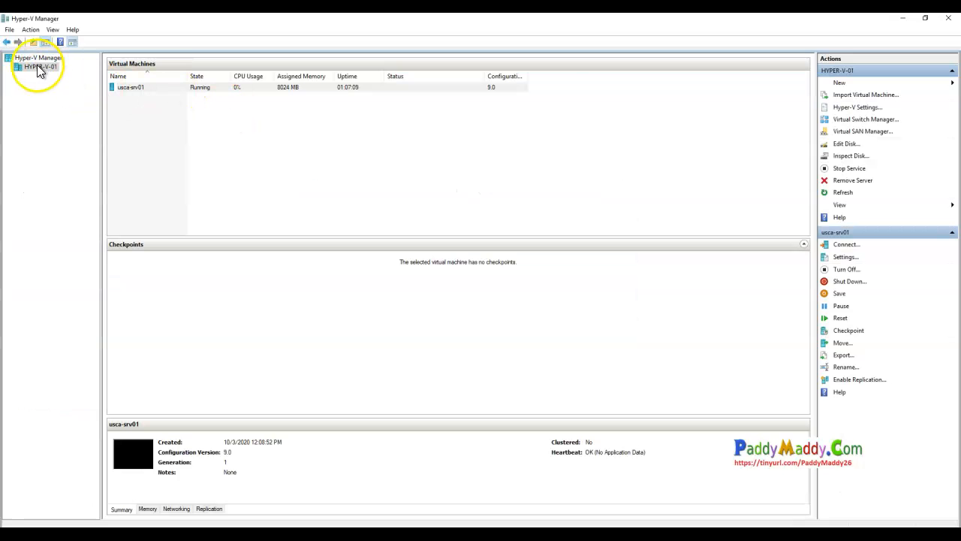
click(35, 67)
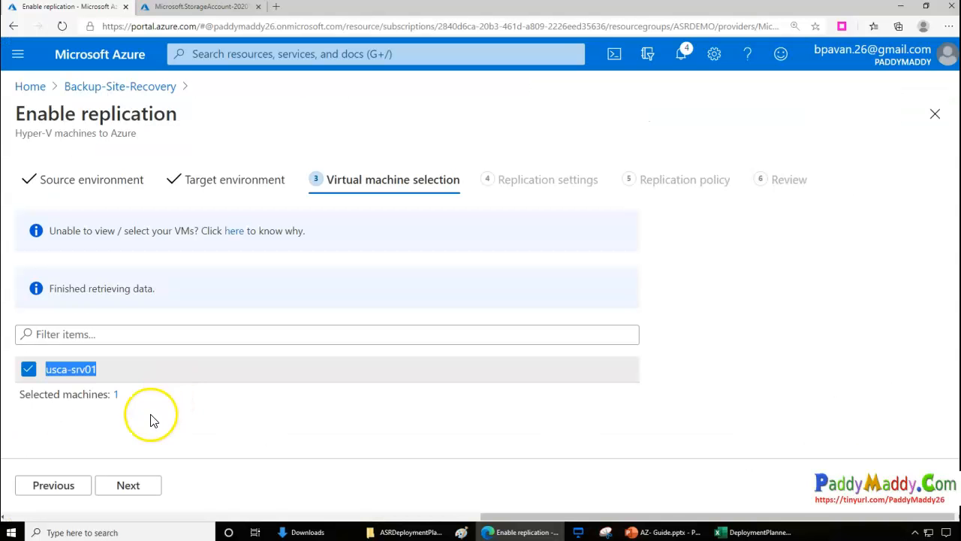
click(101, 420)
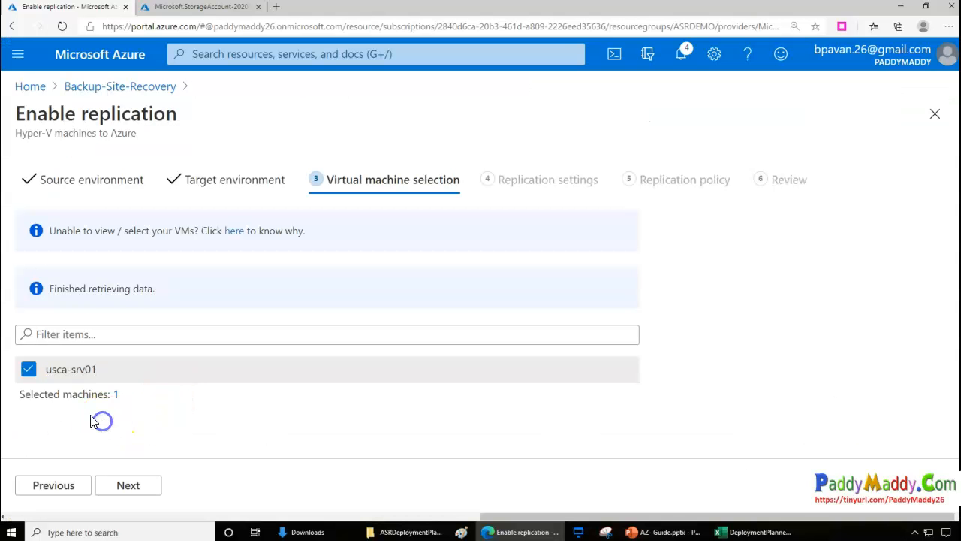
click(133, 486)
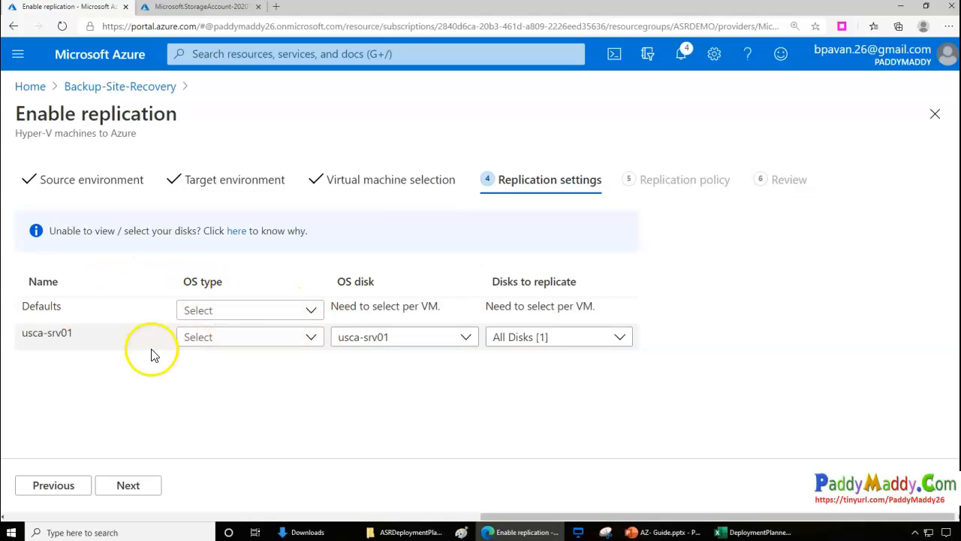
Step: Set the OS type of usca-srv01 to Windows, check its OS disk and disks to replicate, and continue
click(307, 342)
click(226, 364)
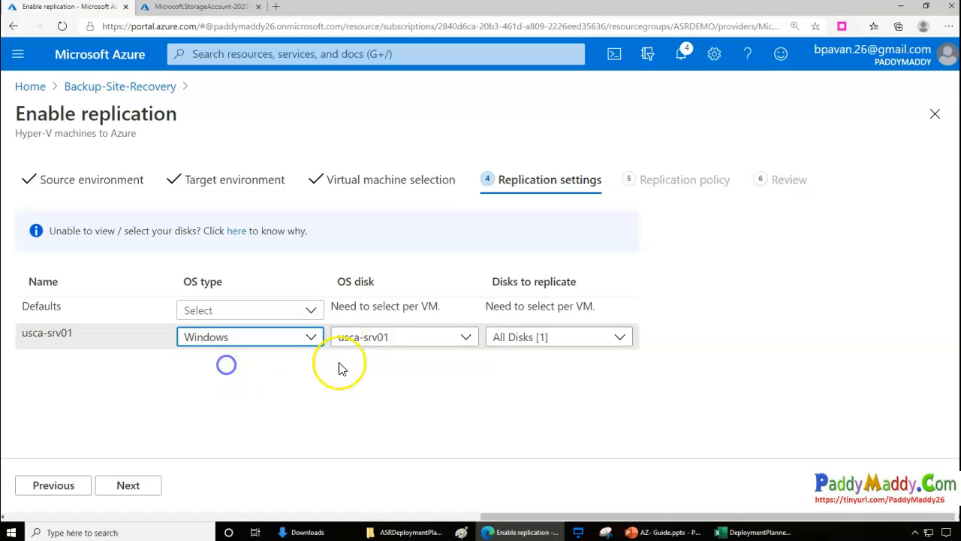
click(467, 341)
click(511, 339)
click(625, 337)
click(627, 339)
click(129, 488)
Step: Choose DemoASRPolicy as the replication policy and check its recovery, encryption and VMM settings
click(280, 215)
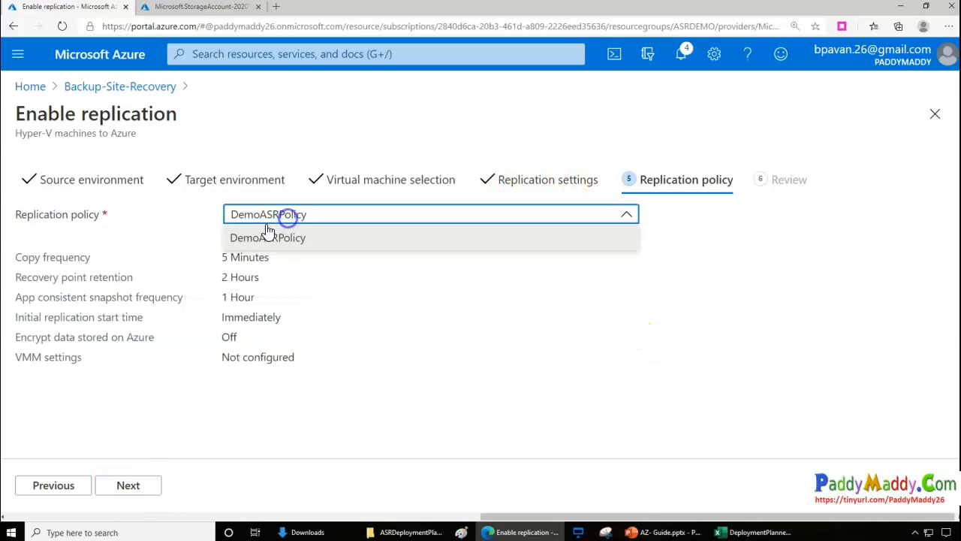
click(249, 239)
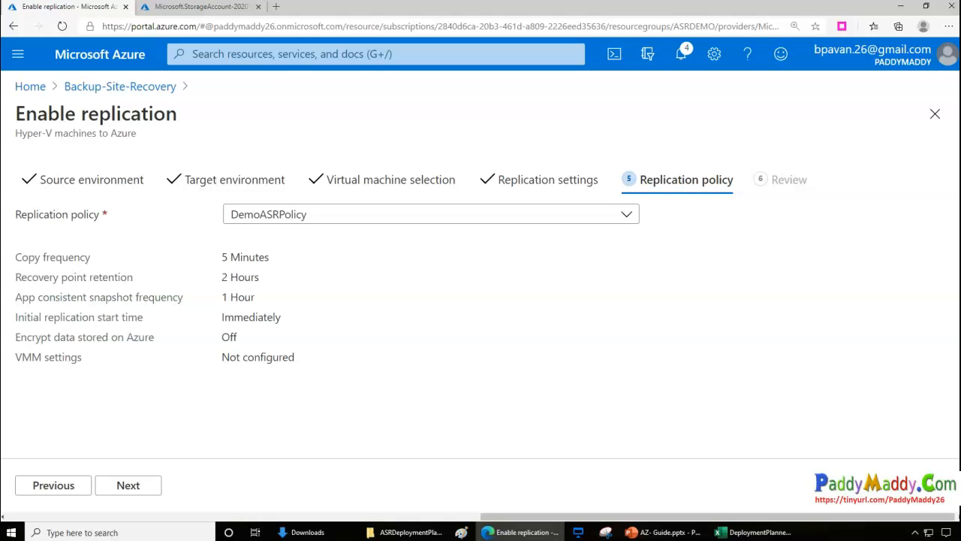
drag(257, 286, 322, 292)
double_click(275, 337)
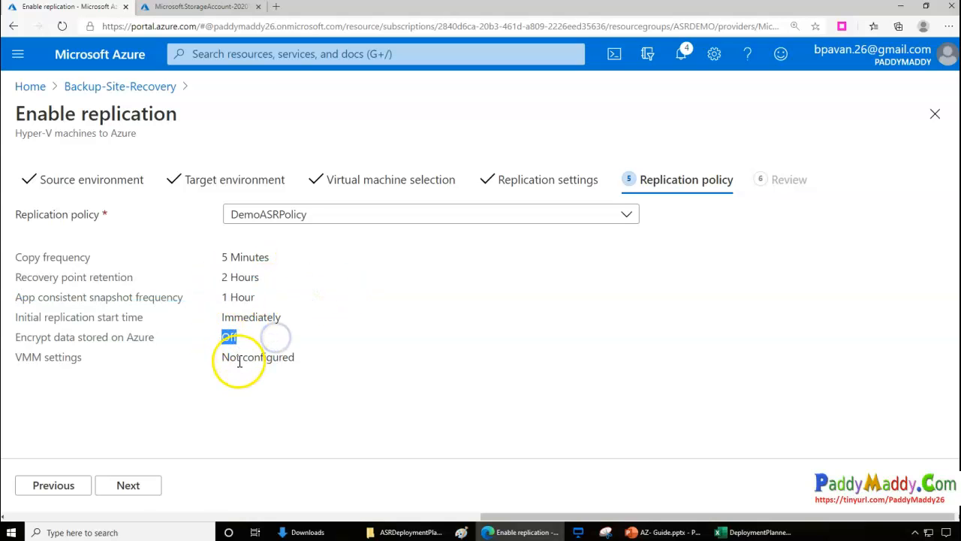
double_click(296, 359)
Step: Continue to the review, check the replication summary, and enable replication
click(131, 488)
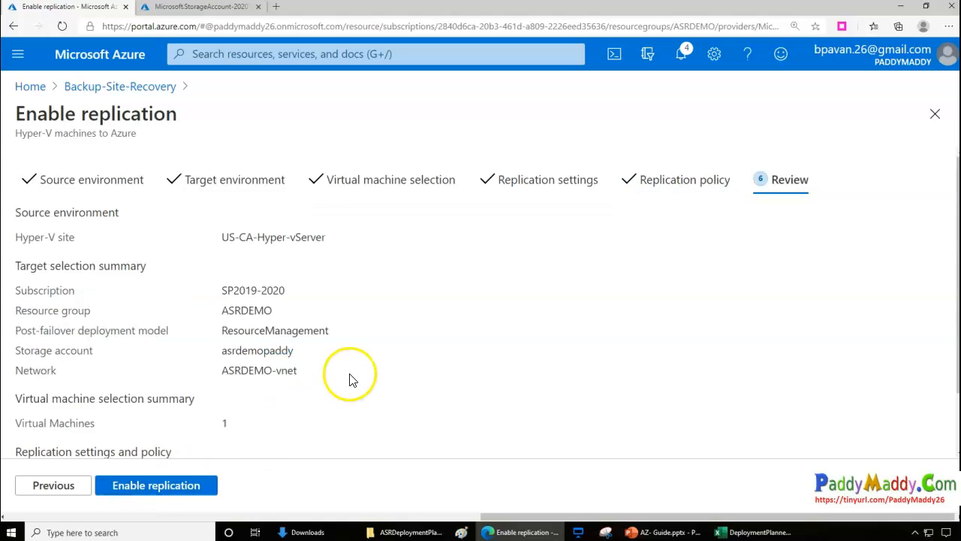
scroll(349, 379, down, 2)
click(155, 486)
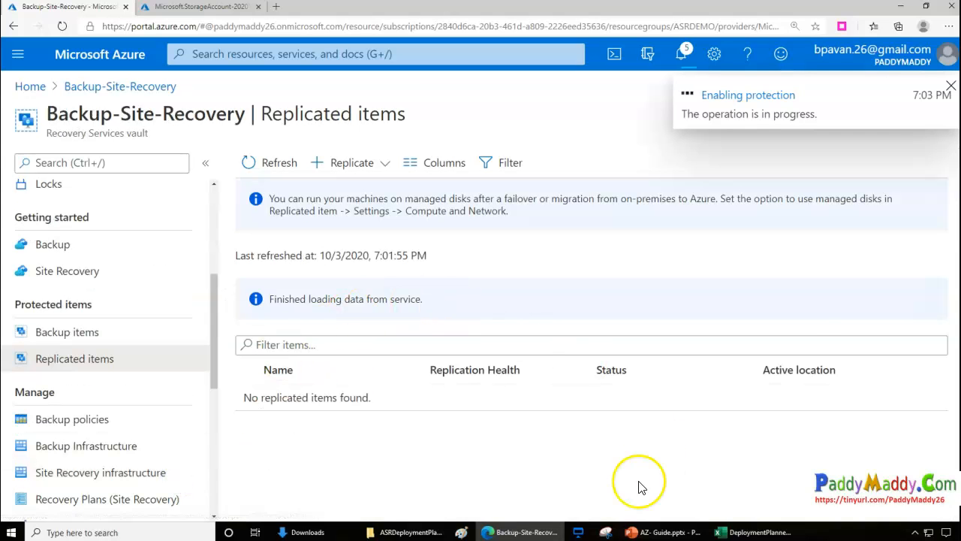
Step: Check the enabling protection notification and refresh the replicated items to examine the health and synchronization status of usca-srv01
click(683, 55)
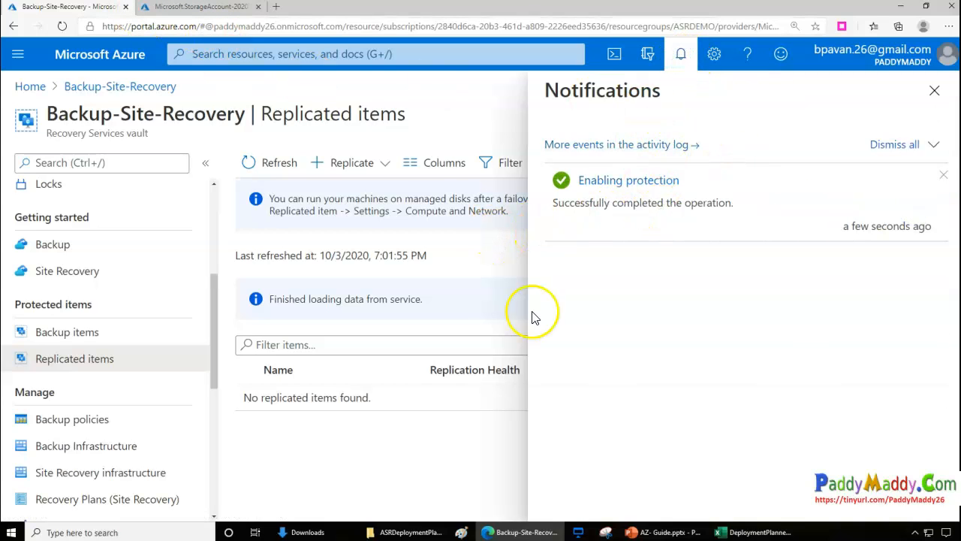
click(934, 91)
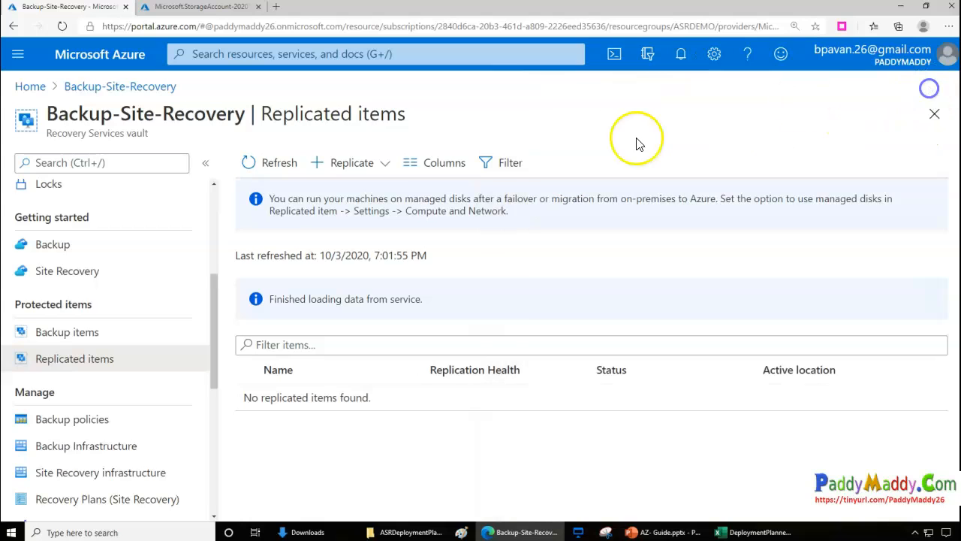
click(285, 166)
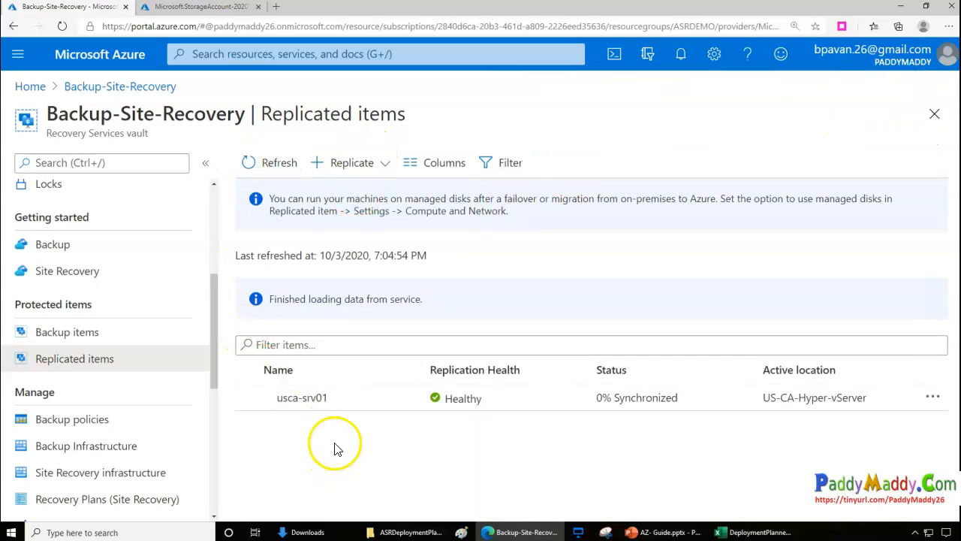
mouse_move(598, 399)
mouse_down()
mouse_move(671, 399)
mouse_move(602, 400)
mouse_up()
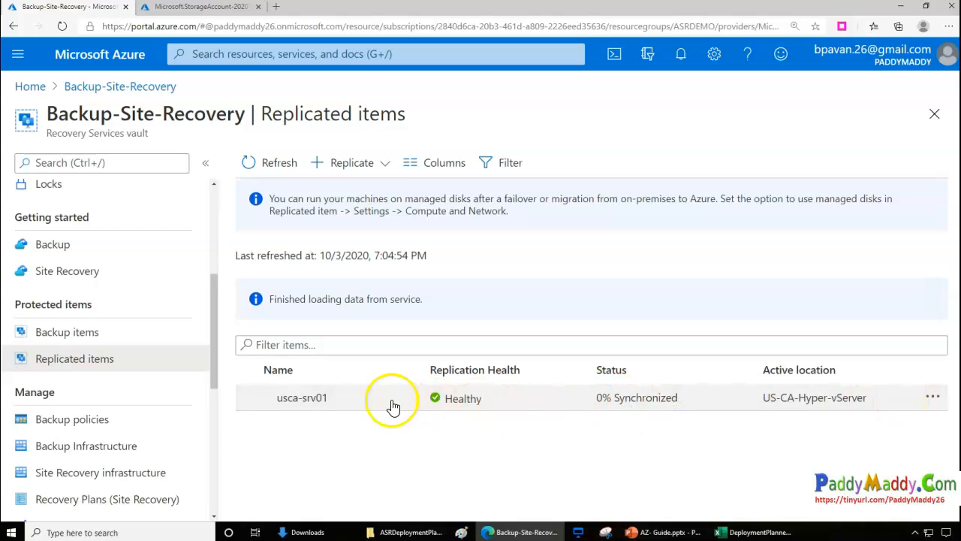
click(263, 167)
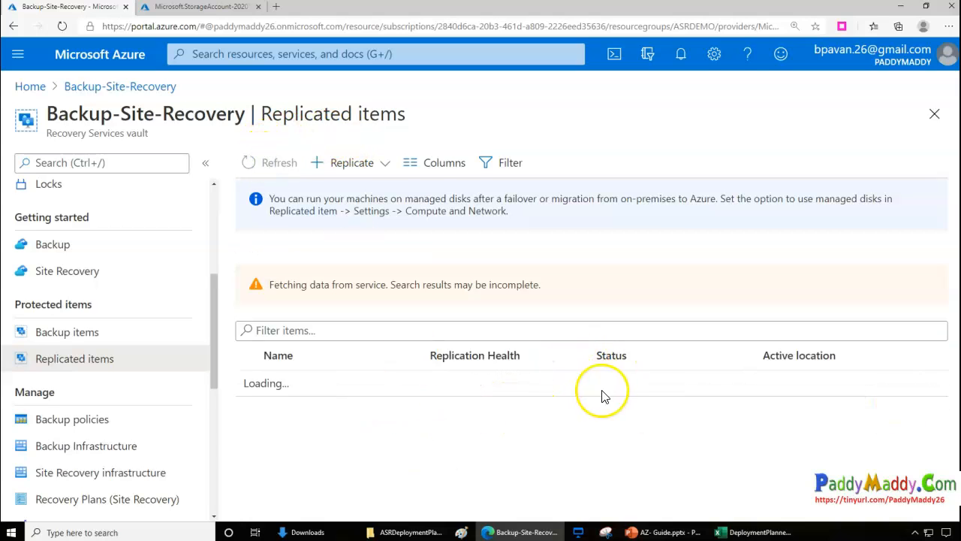
drag(598, 399, 673, 399)
Step: Open the vault's Site Recovery plans and start creating a new recovery plan
click(68, 495)
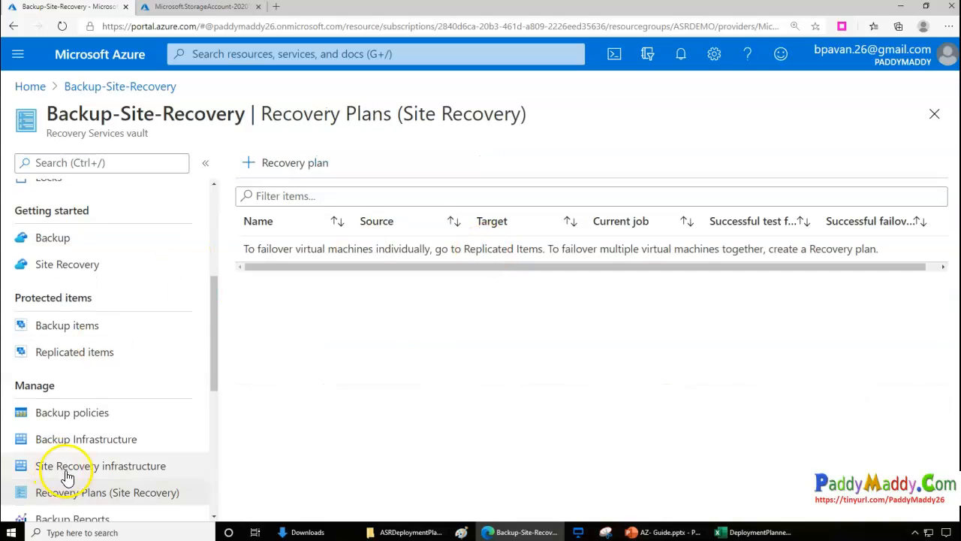
drag(49, 389, 8, 390)
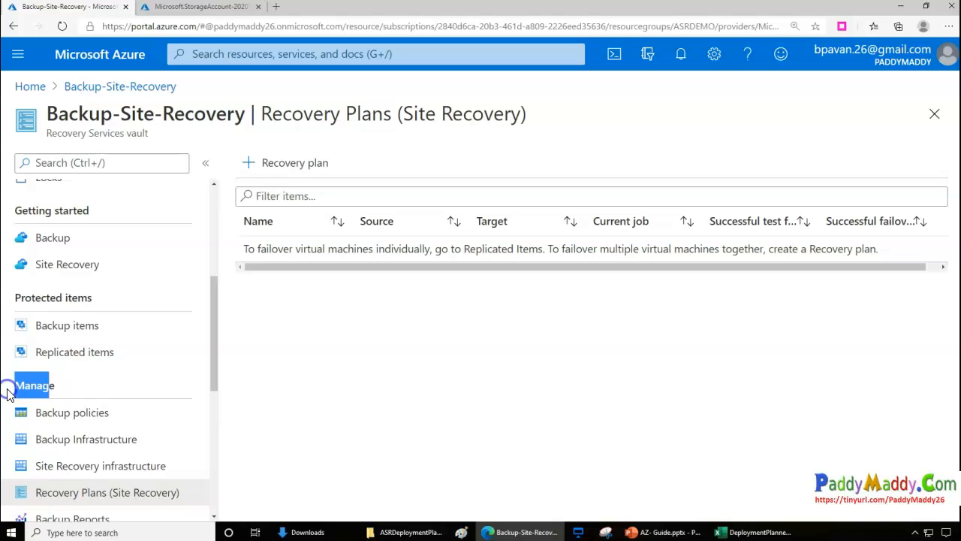
drag(41, 497, 235, 307)
click(282, 163)
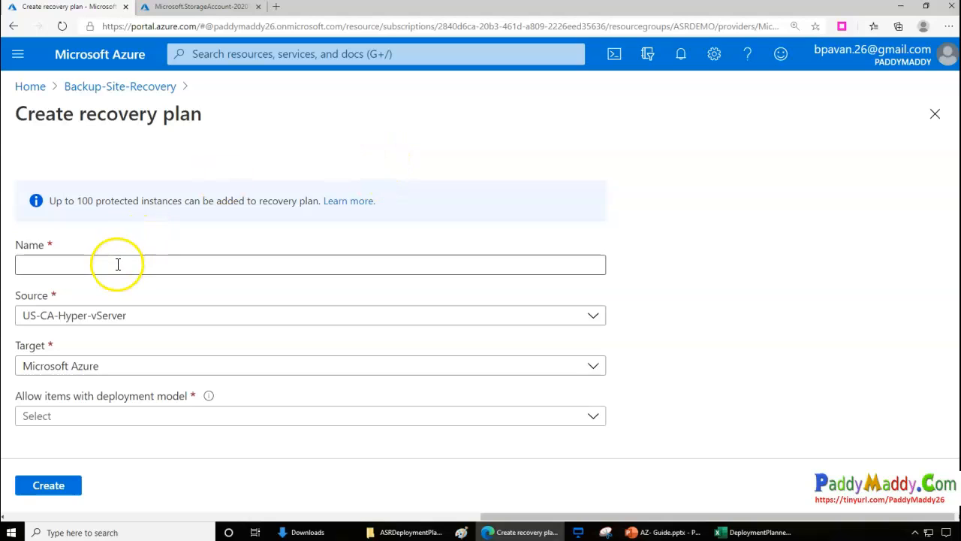
Step: Enter "Site Recovery Plan1 - DR" as the name of the new recovery plan
click(118, 262)
text(Site recovery)
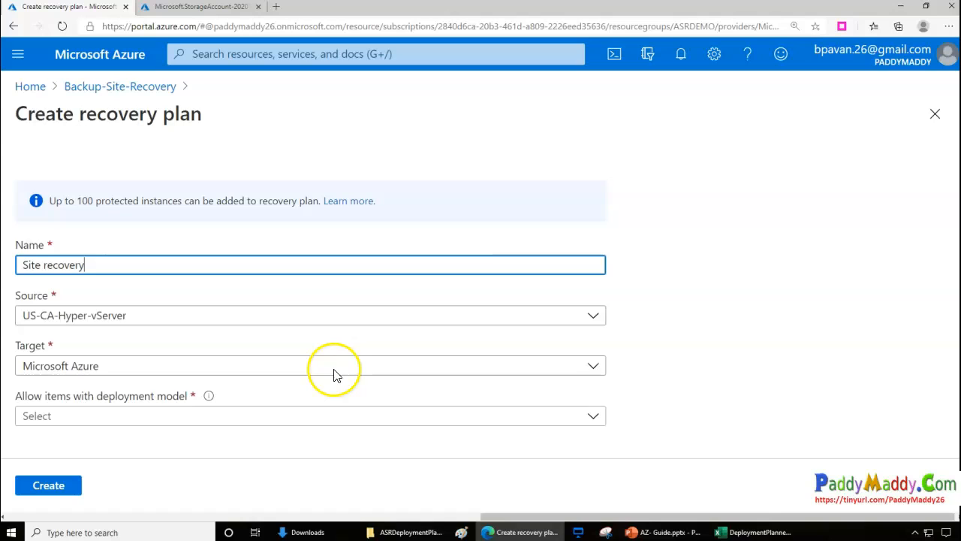
text(Plan)
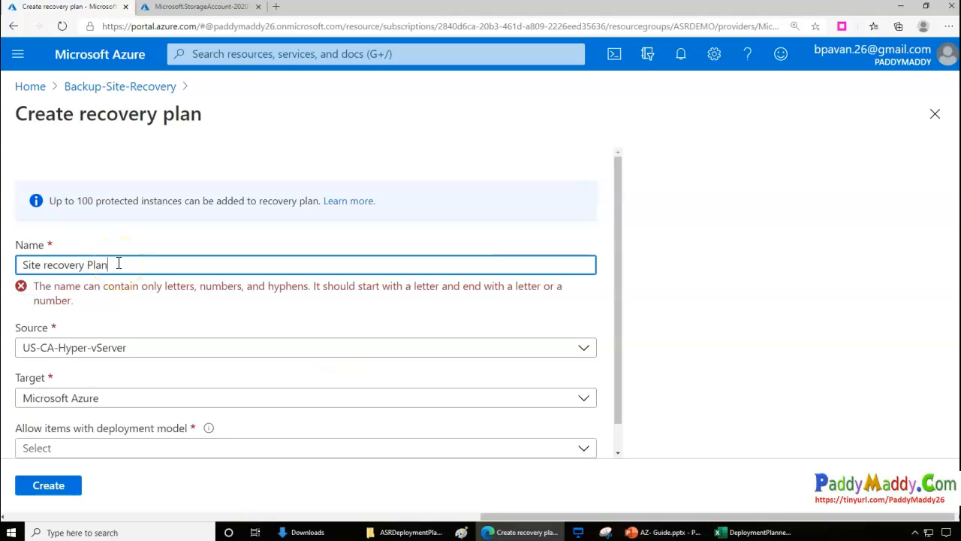
key(Delete)
text(R)
text(- DR)
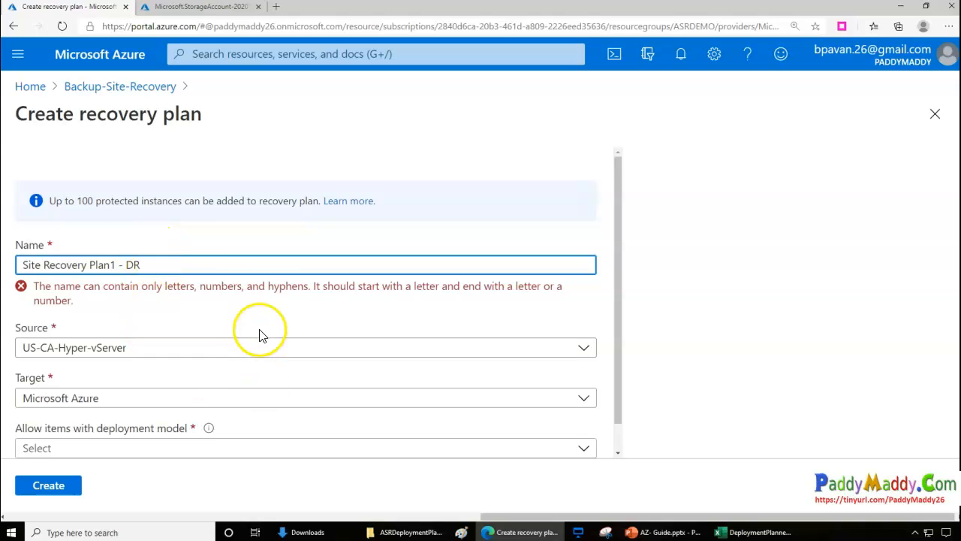
Step: Remove all spaces from the recovery plan name so it reads SiteRecoveryPlan1-DR
scroll(259, 335, down, 1)
click(120, 236)
key(BackSpace)
scroll(145, 286, up, 1)
key(Right)
key(Delete)
key(BackSpace)
key(ctrl+Left)
key(BackSpace)
key(ctrl+Right)
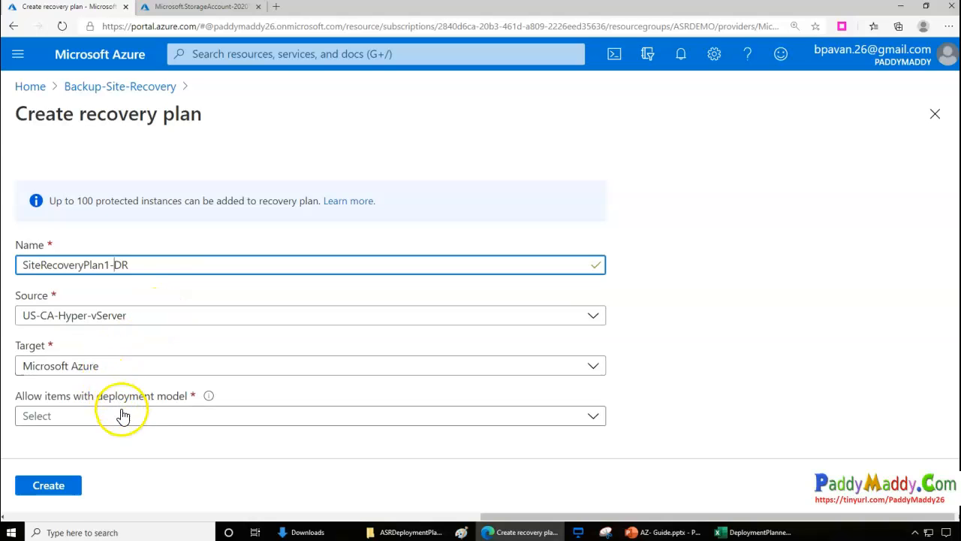
Step: Set the plan's source to US-CA-Hyper-vServer, keep Microsoft Azure as target, and allow items with the Resource Manager deployment model
click(73, 368)
click(67, 388)
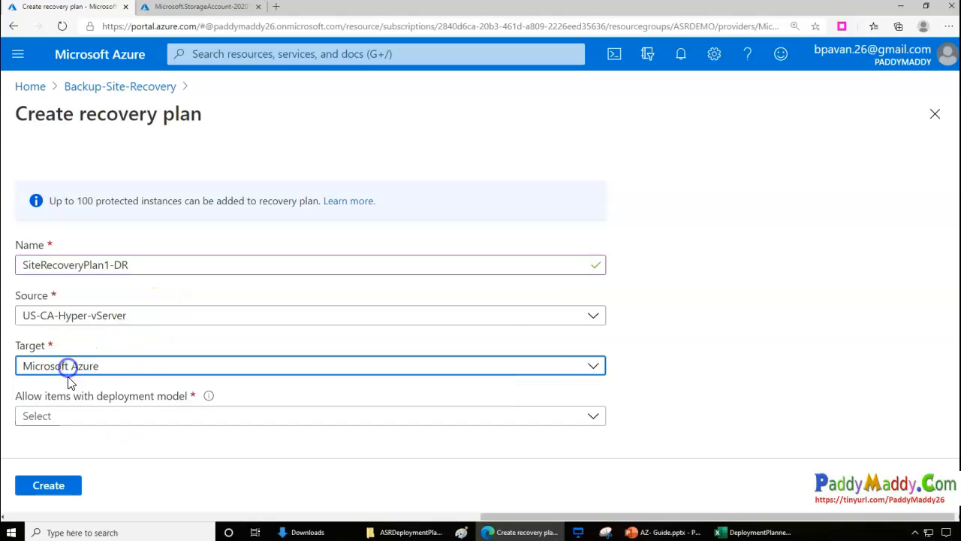
click(80, 315)
click(96, 365)
click(68, 315)
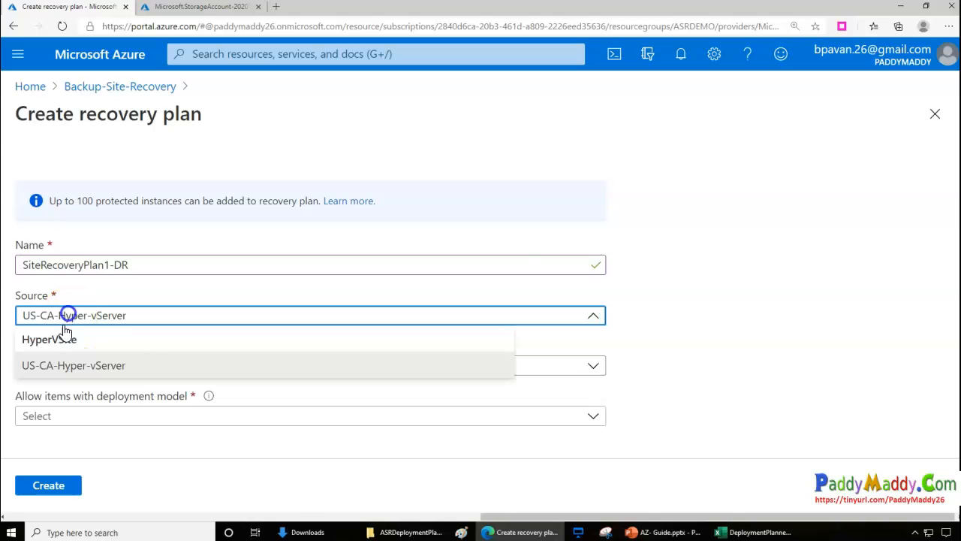
click(76, 364)
click(73, 419)
click(69, 396)
Step: Add the protected machine usca-srv01 to the recovery plan's items and create the plan
scroll(132, 423, down, 1)
click(31, 405)
drag(31, 404, 88, 407)
click(109, 422)
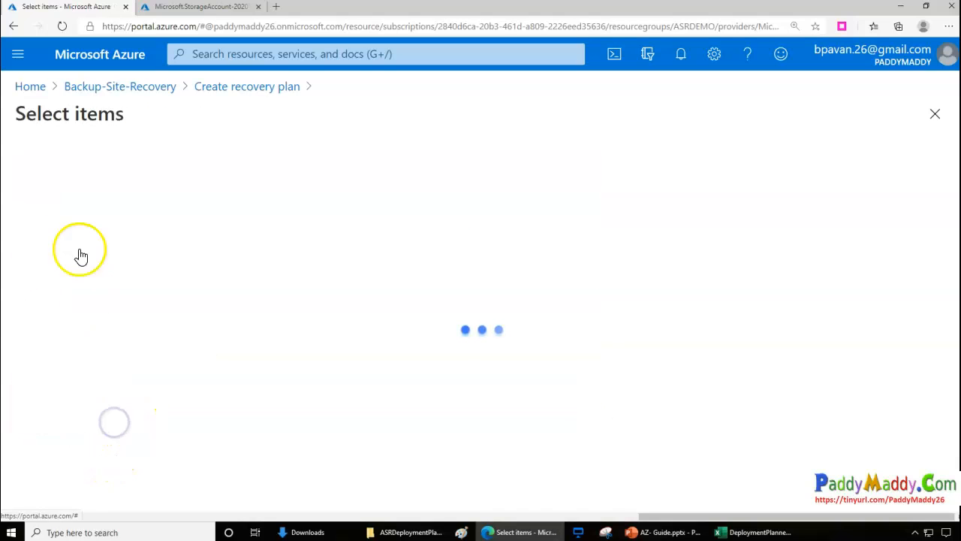
drag(51, 292, 128, 298)
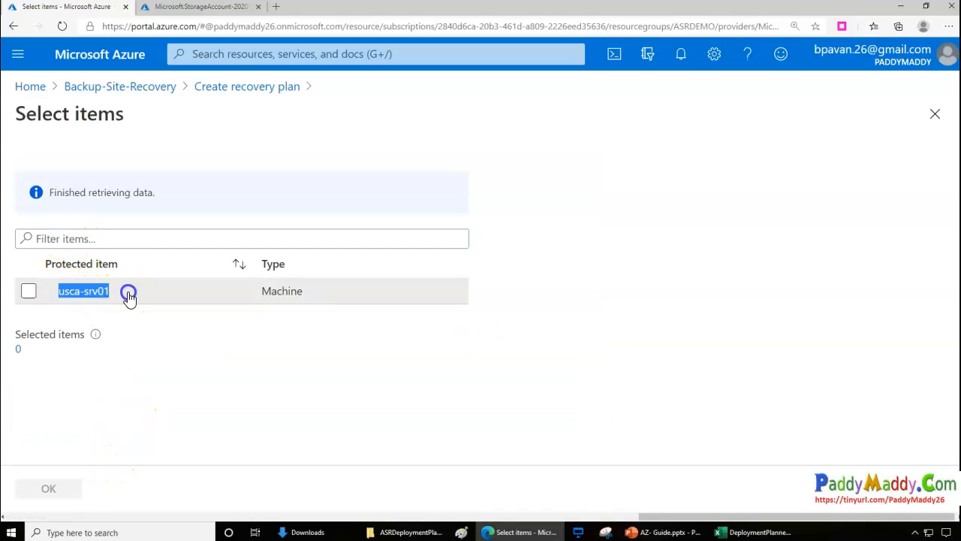
click(29, 292)
click(57, 492)
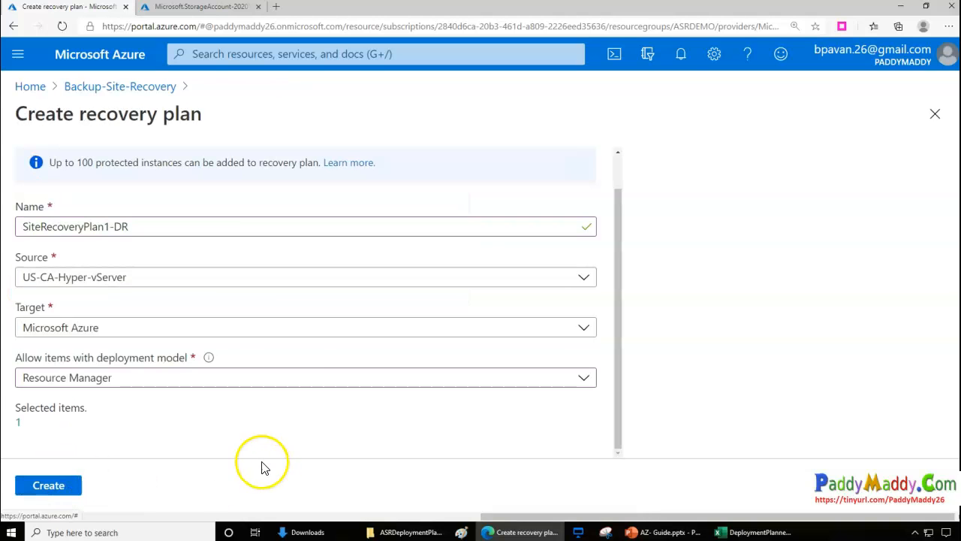
mouse_move(56, 411)
mouse_down()
mouse_move(115, 417)
mouse_move(16, 416)
mouse_move(24, 416)
mouse_up()
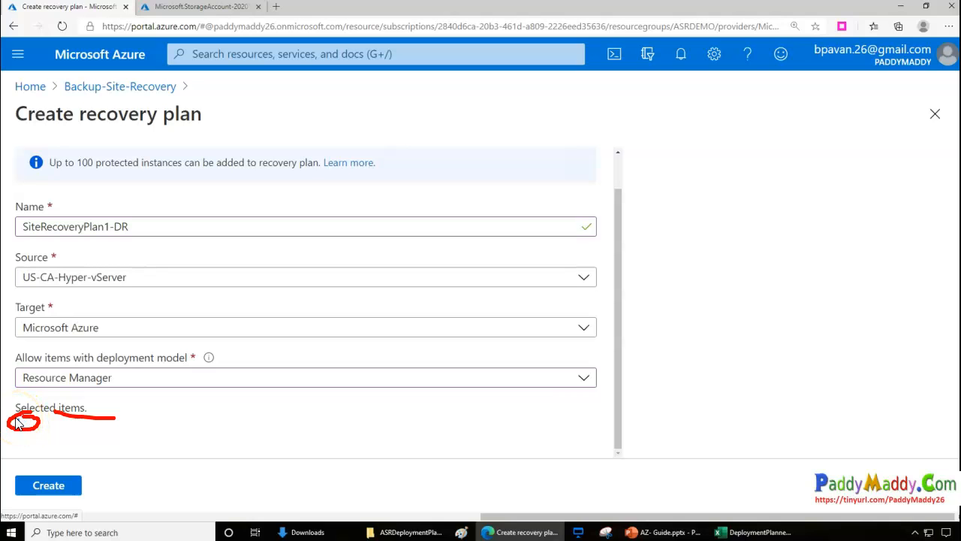
click(65, 485)
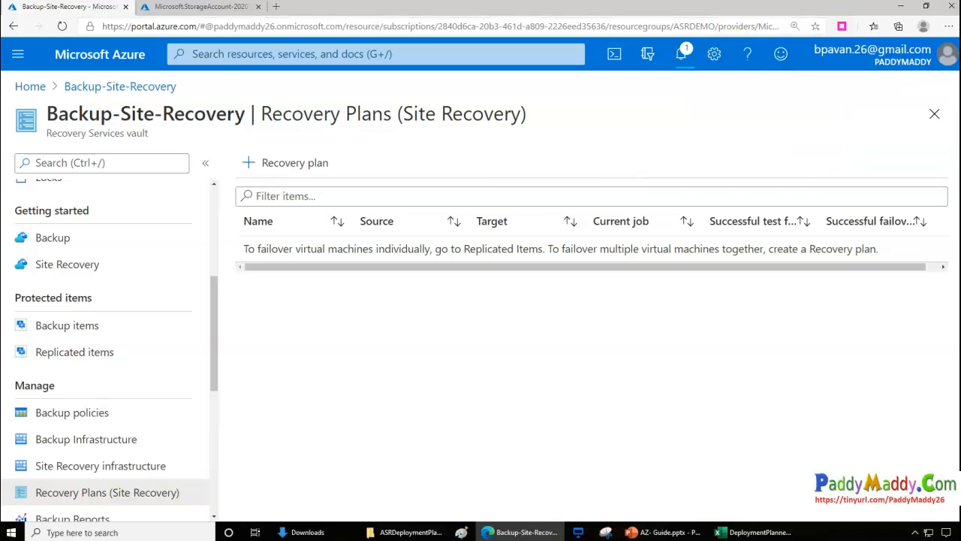
Step: Check the notification for the recovery plan creation and open the SiteRecoveryPlan1-DR plan
click(681, 53)
drag(734, 204, 633, 227)
click(633, 227)
click(934, 90)
click(309, 257)
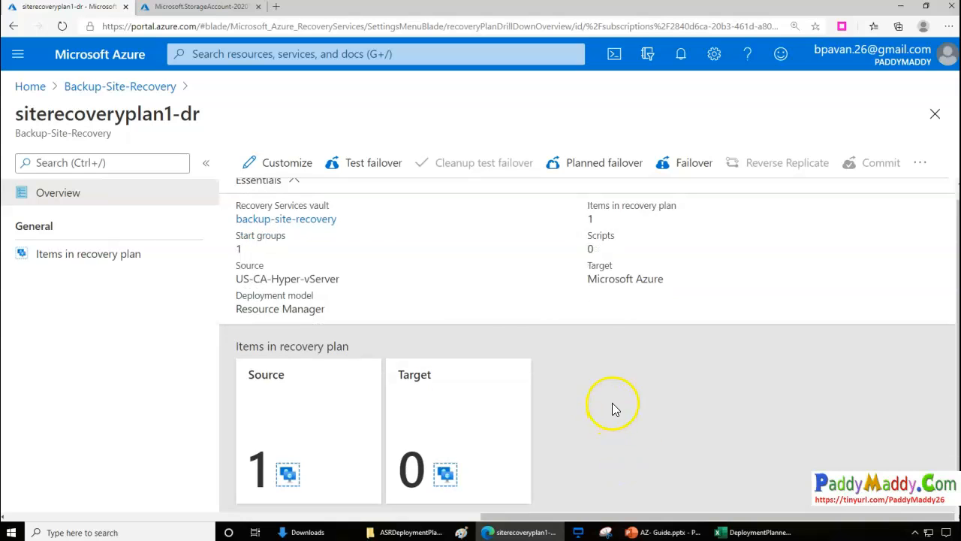
Step: Examine the recovery plan's overview, its source and target items, and the test, planned and regular failover options
click(406, 379)
mouse_move(376, 135)
mouse_down()
mouse_move(425, 183)
mouse_move(368, 111)
mouse_up()
mouse_move(633, 143)
mouse_down()
mouse_move(581, 133)
mouse_move(593, 189)
mouse_move(615, 128)
mouse_move(629, 142)
mouse_up()
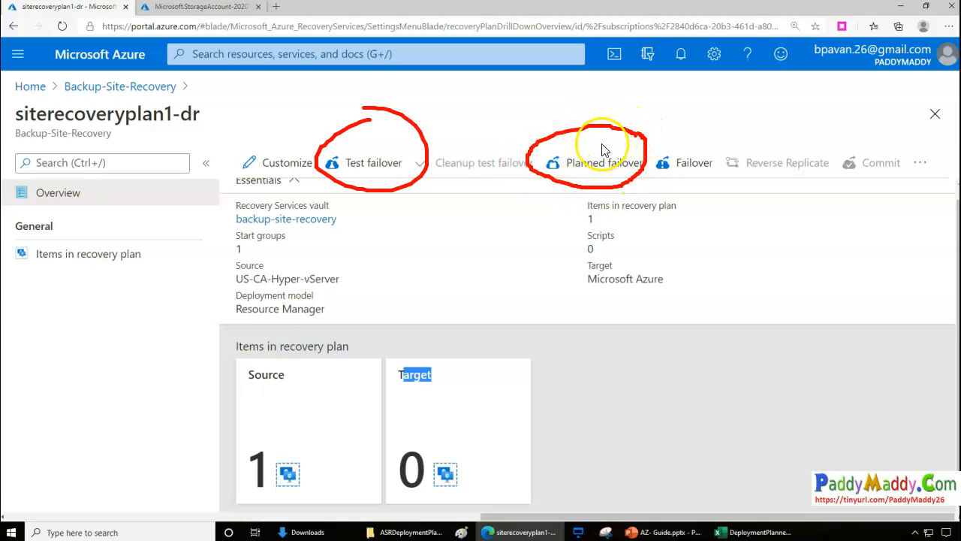
mouse_move(380, 174)
mouse_down()
mouse_move(392, 189)
mouse_move(403, 160)
mouse_up()
mouse_move(680, 209)
mouse_down()
mouse_move(678, 137)
mouse_move(695, 194)
mouse_up()
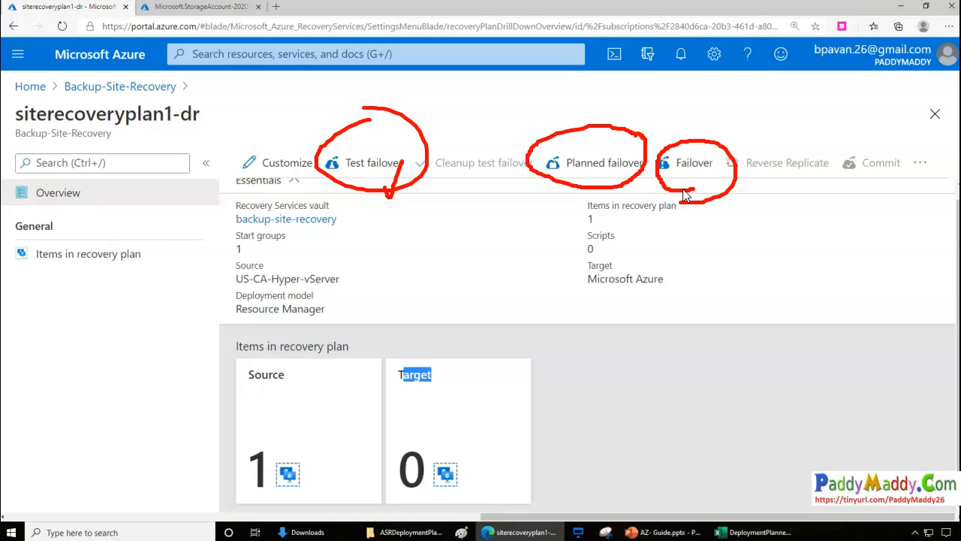
mouse_move(160, 246)
mouse_down()
mouse_move(100, 240)
mouse_move(37, 268)
mouse_move(150, 263)
mouse_up()
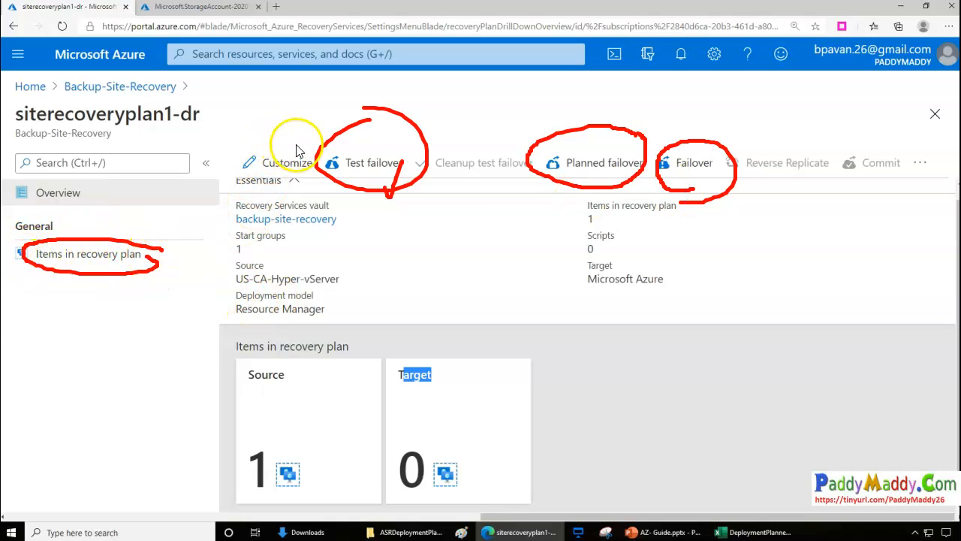
drag(212, 96, 293, 154)
drag(293, 152, 281, 105)
key(Escape)
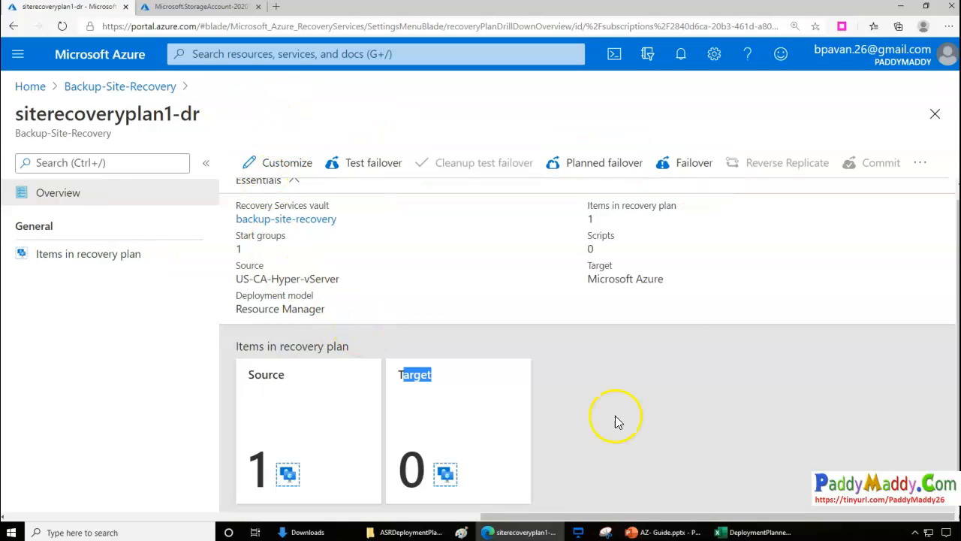
scroll(612, 218, up, 1)
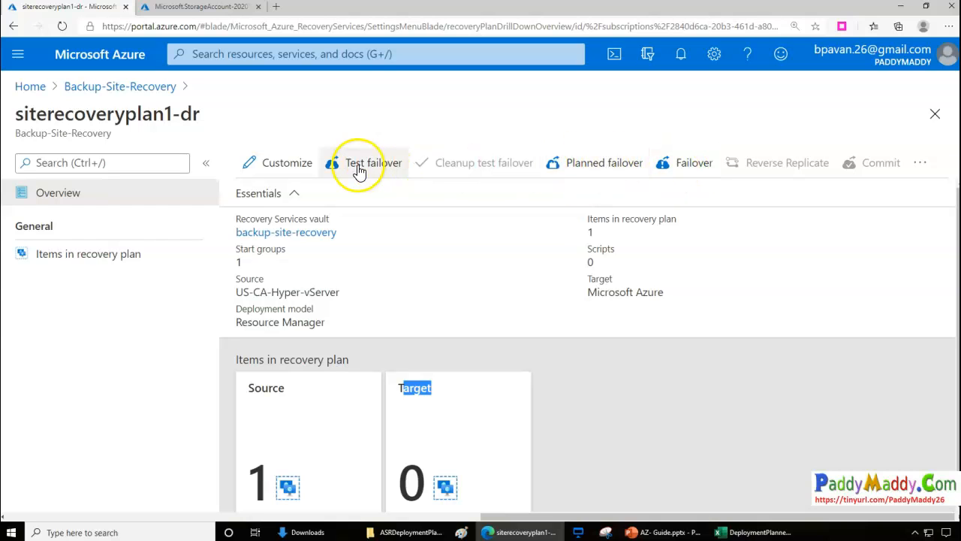
click(73, 326)
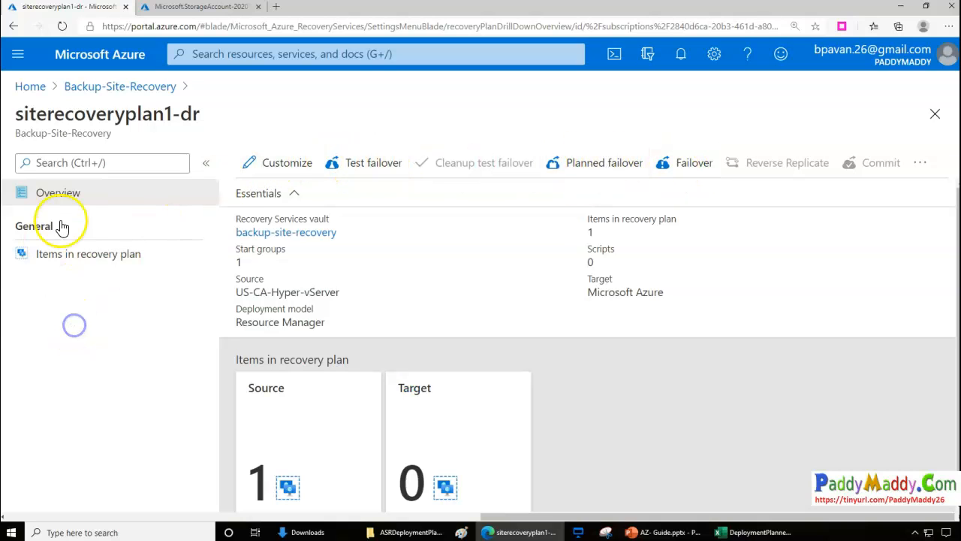
scroll(658, 413, down, 1)
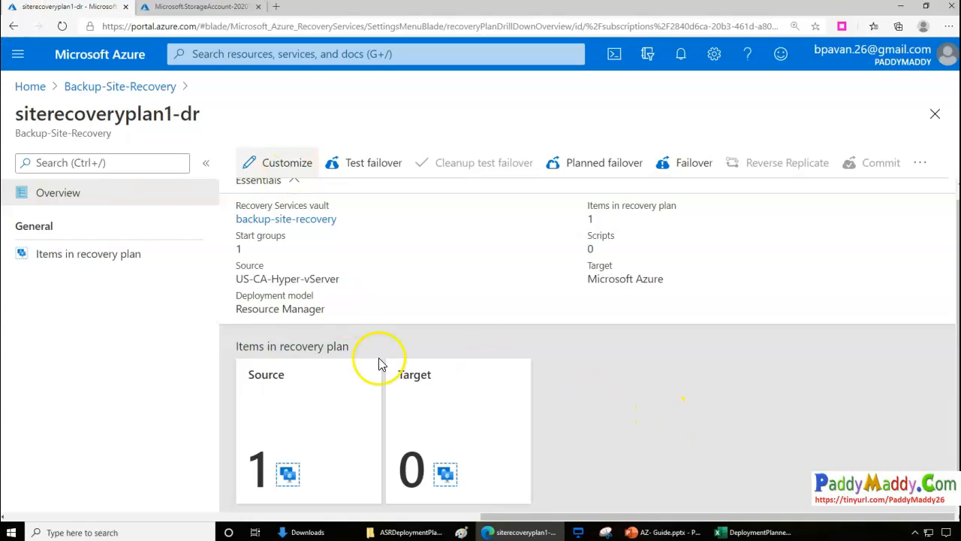
Step: Customize SiteRecoveryPlan1-DR: check the machine in Group 1 and add a second start group
click(276, 164)
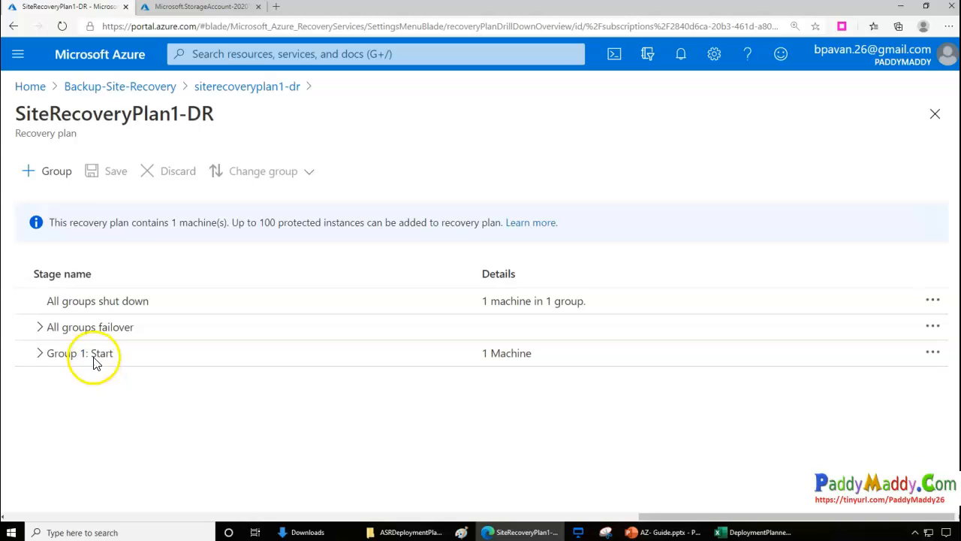
click(40, 354)
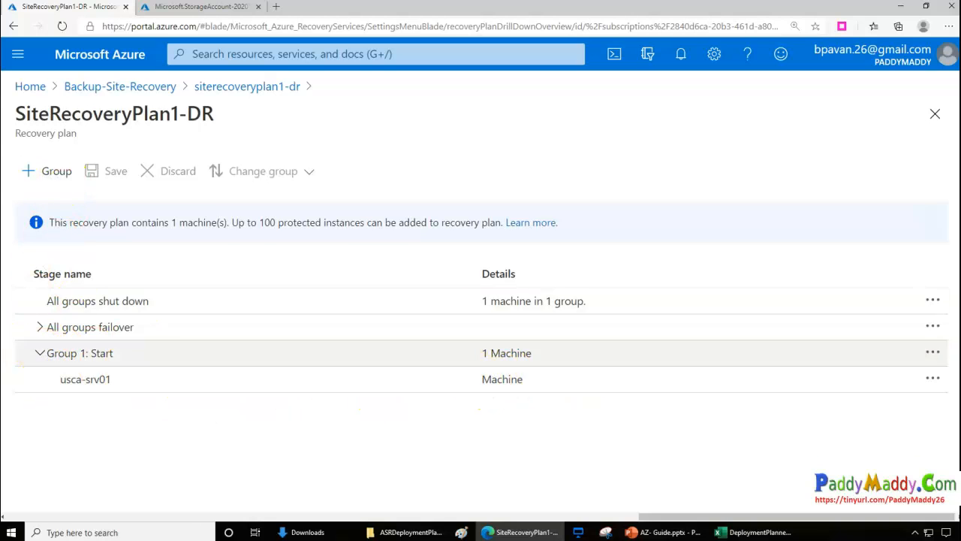
click(41, 354)
click(48, 173)
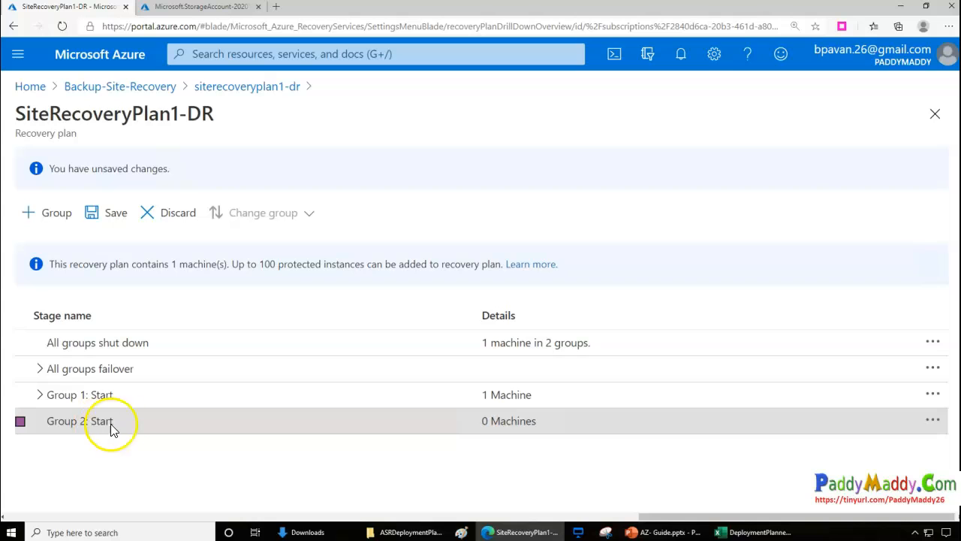
mouse_move(122, 418)
mouse_down()
mouse_move(32, 418)
mouse_move(121, 425)
mouse_up()
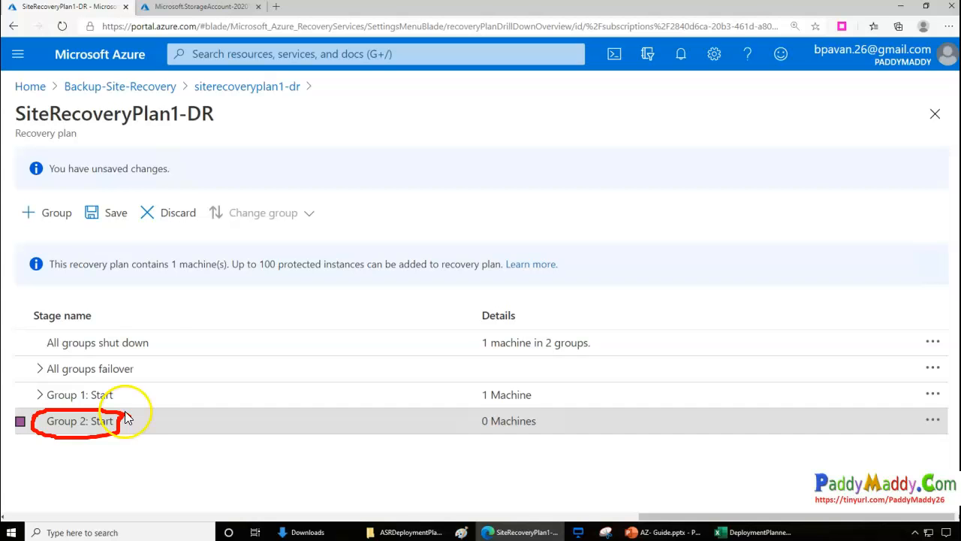
drag(53, 193, 45, 204)
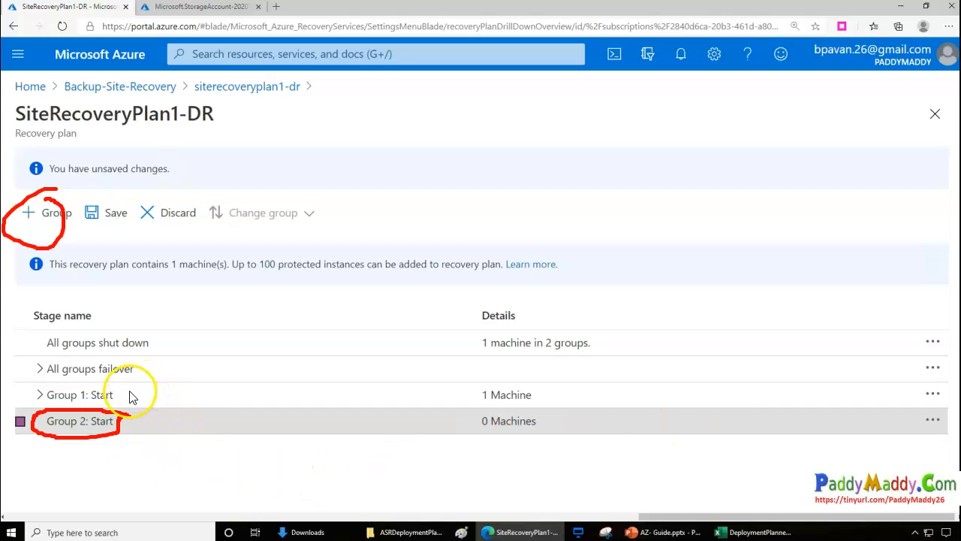
drag(137, 404, 178, 383)
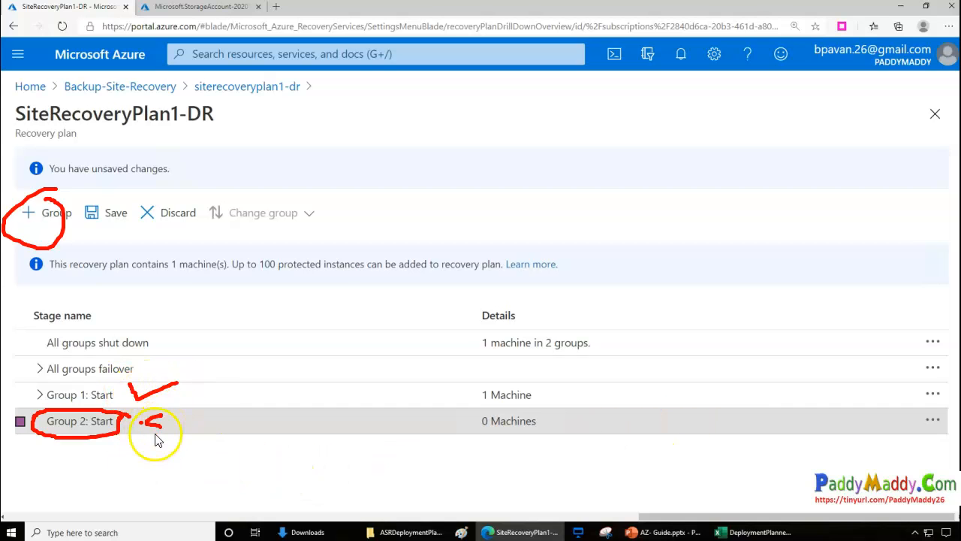
mouse_move(207, 443)
mouse_down()
mouse_move(145, 504)
mouse_move(160, 451)
mouse_move(208, 456)
mouse_move(230, 470)
mouse_up()
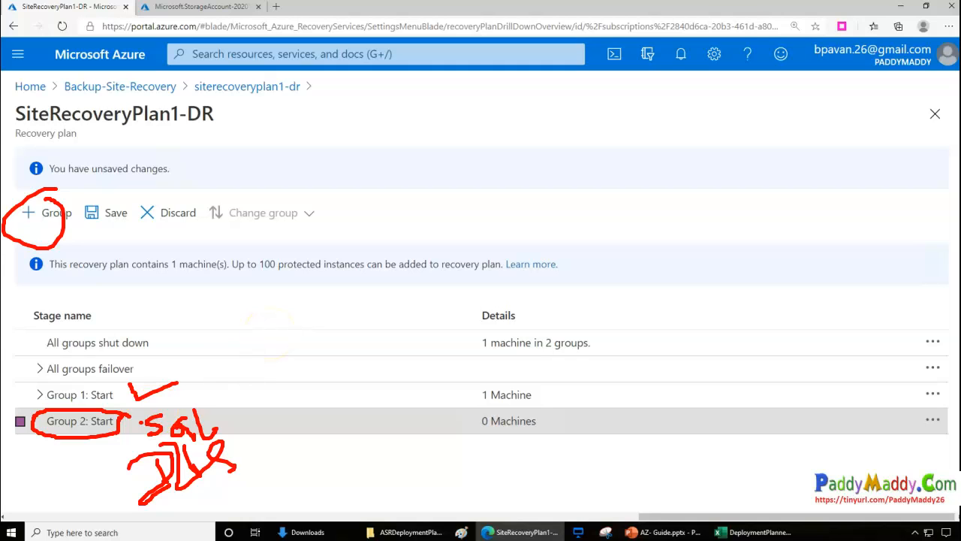
key(Escape)
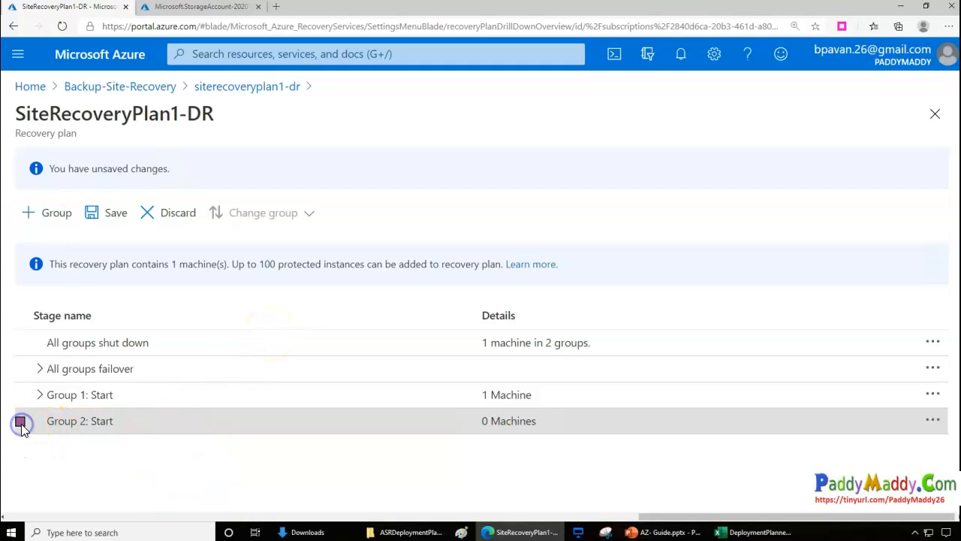
Step: Expand Group 1: Start and check the options for machine usca-srv01 and for Group 2: Start
click(40, 394)
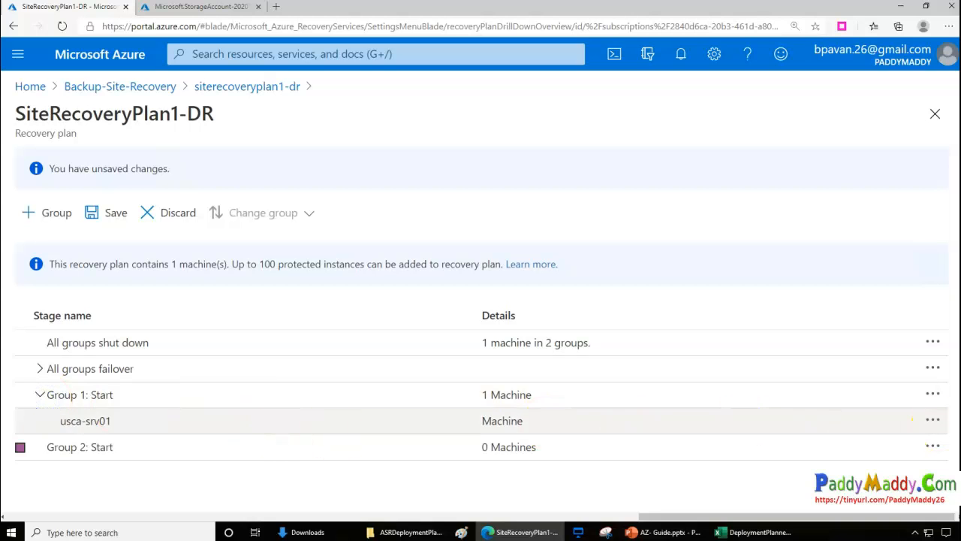
click(933, 420)
click(508, 500)
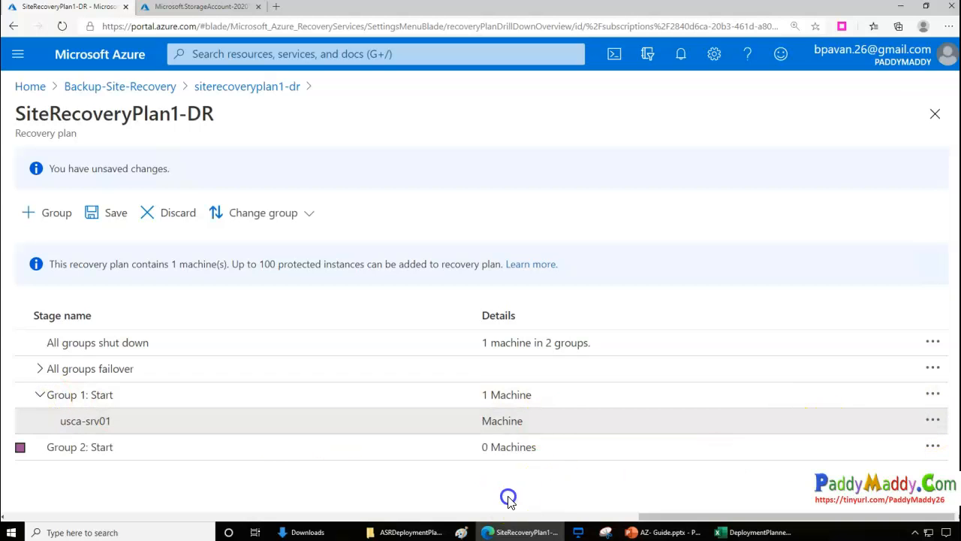
click(931, 446)
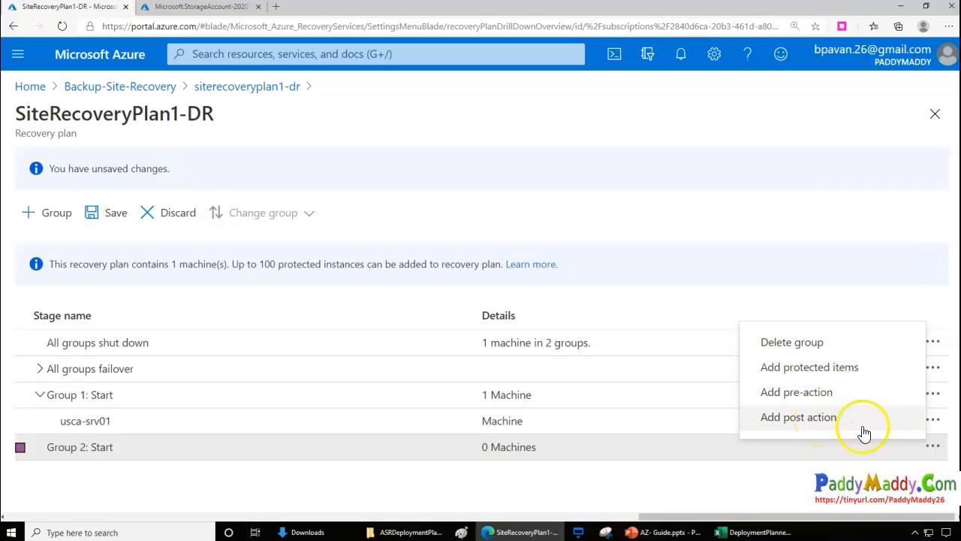
click(159, 402)
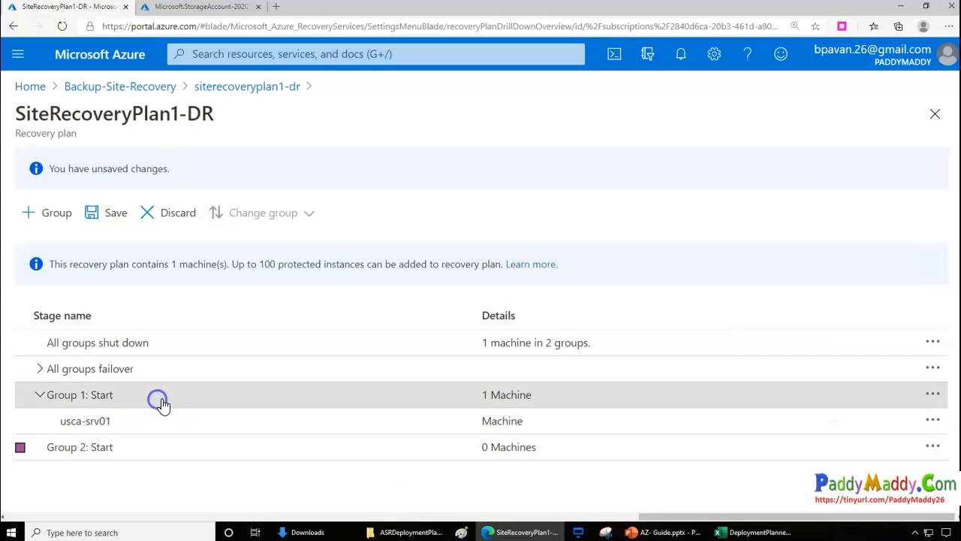
Step: Begin inserting an action for Group 1: Start and compare the Manual action settings with the Script option
click(933, 395)
click(841, 484)
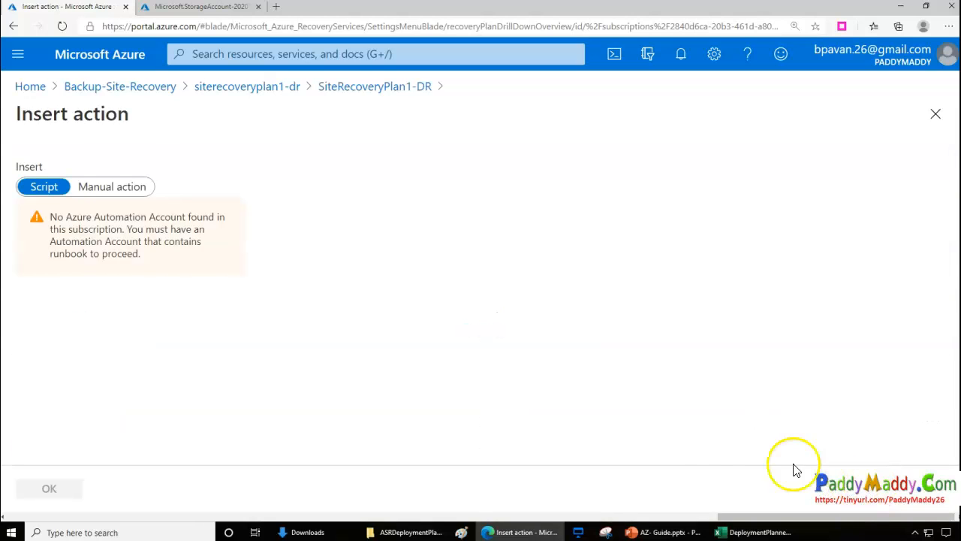
click(100, 187)
click(65, 237)
click(95, 384)
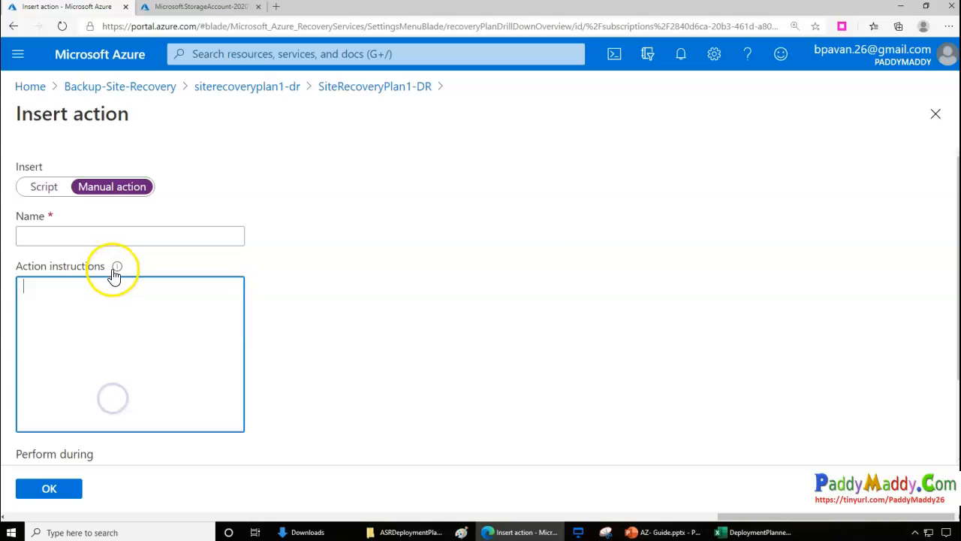
mouse_move(115, 277)
drag(214, 218, 403, 218)
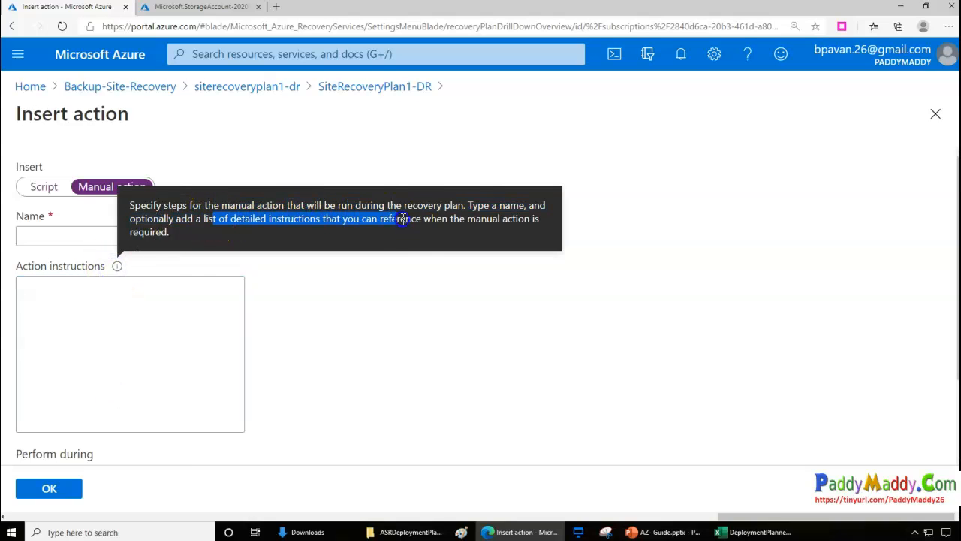
click(135, 358)
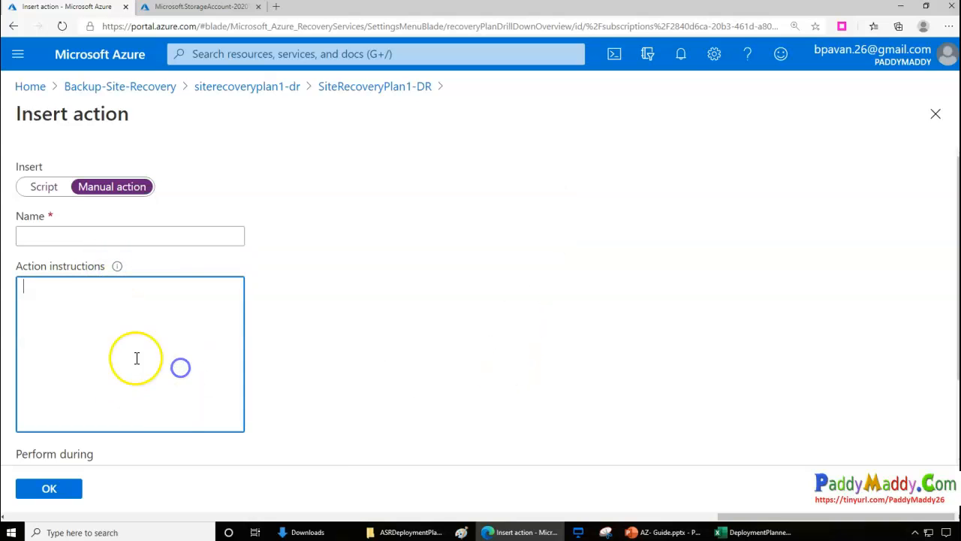
click(43, 188)
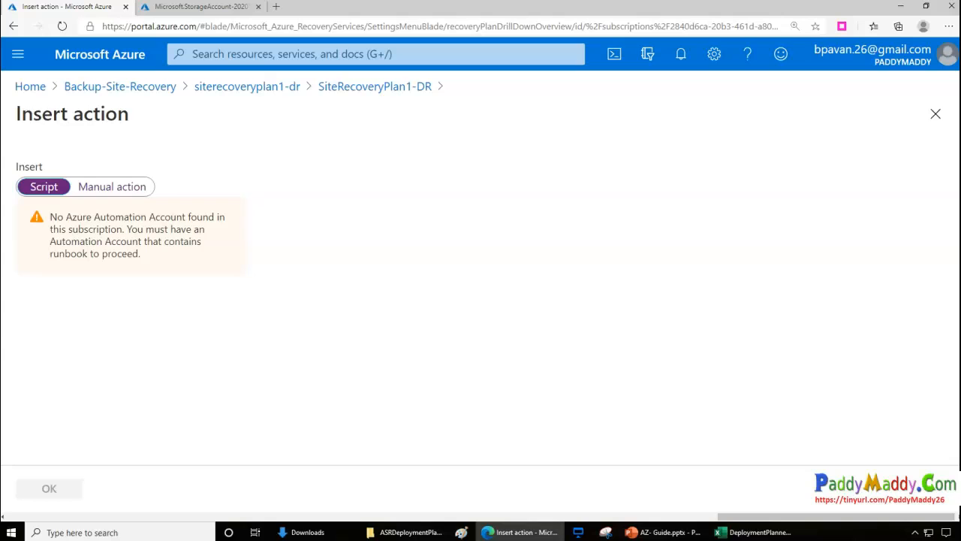
Step: Examine the Script and Manual action choices and read the Automation Account requirement for scripts
mouse_move(142, 157)
mouse_down()
mouse_move(75, 187)
mouse_move(155, 187)
mouse_move(145, 161)
mouse_up()
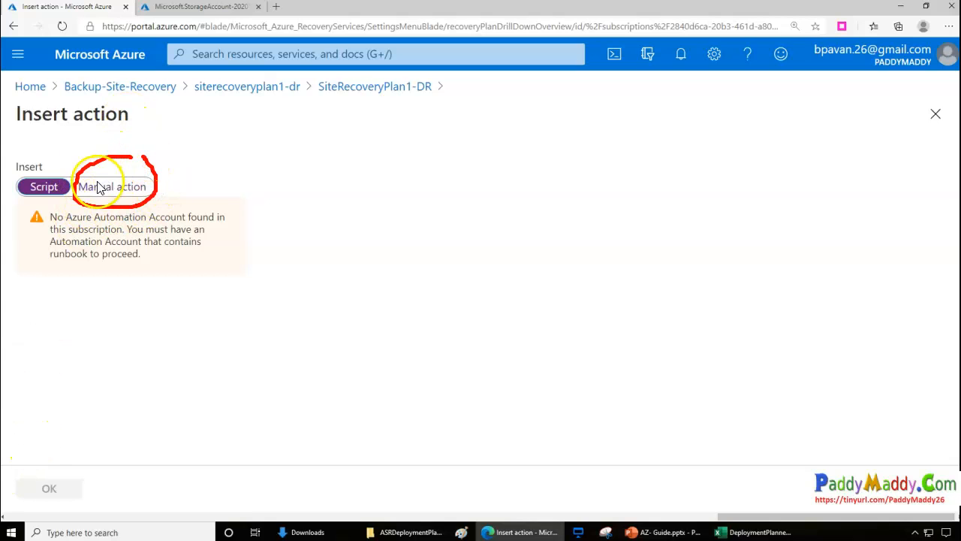
mouse_move(57, 163)
mouse_down()
mouse_move(11, 193)
mouse_move(70, 197)
mouse_move(61, 165)
mouse_up()
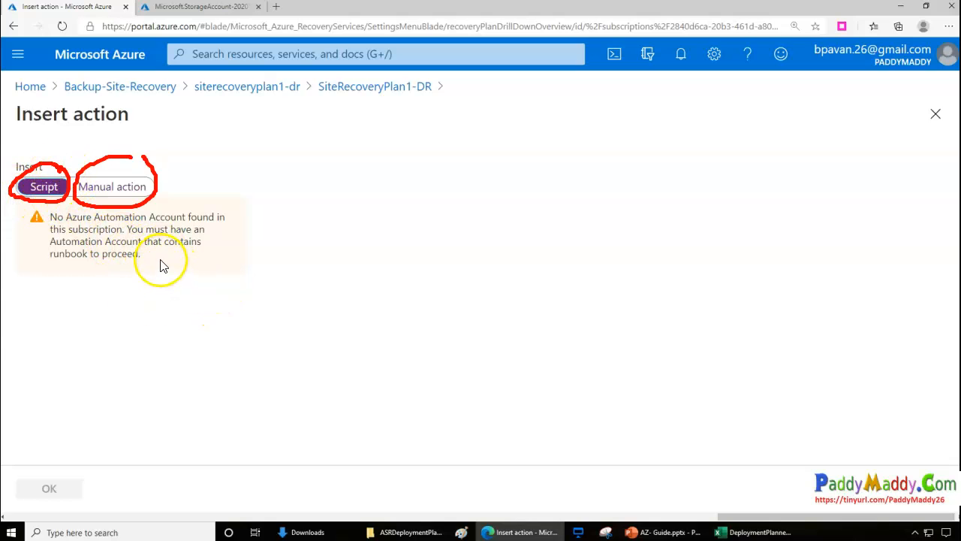
drag(45, 245, 143, 248)
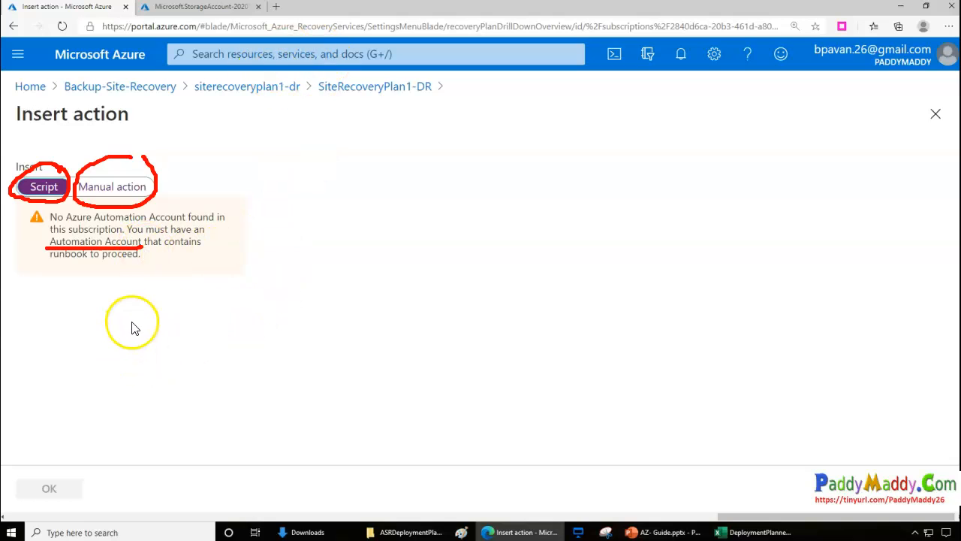
drag(39, 337, 96, 337)
drag(72, 320, 62, 347)
drag(120, 317, 145, 364)
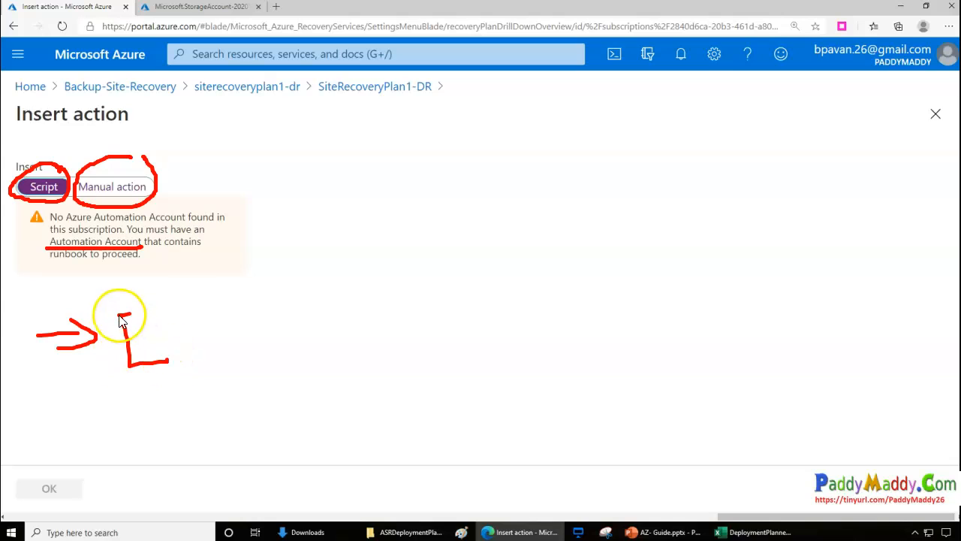
drag(120, 316, 171, 359)
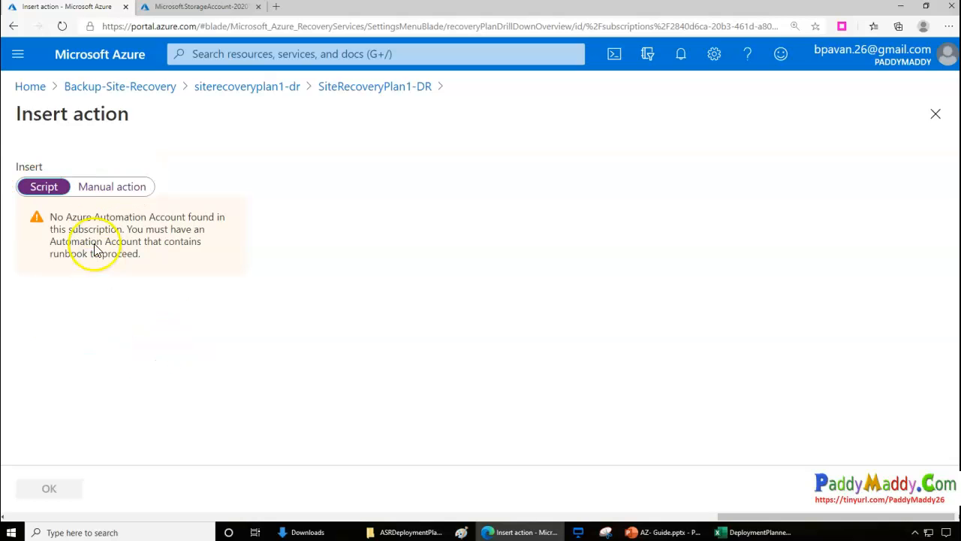
mouse_move(63, 218)
mouse_down()
mouse_move(193, 223)
mouse_move(200, 253)
mouse_up()
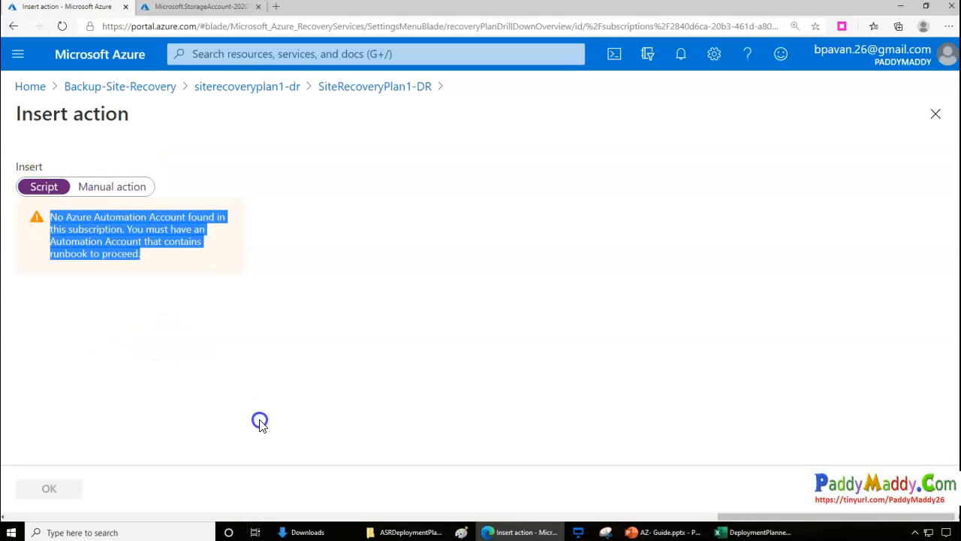
click(260, 419)
Step: Leave the action insertion without adding one and discard the recovery plan's unsaved group changes
click(354, 90)
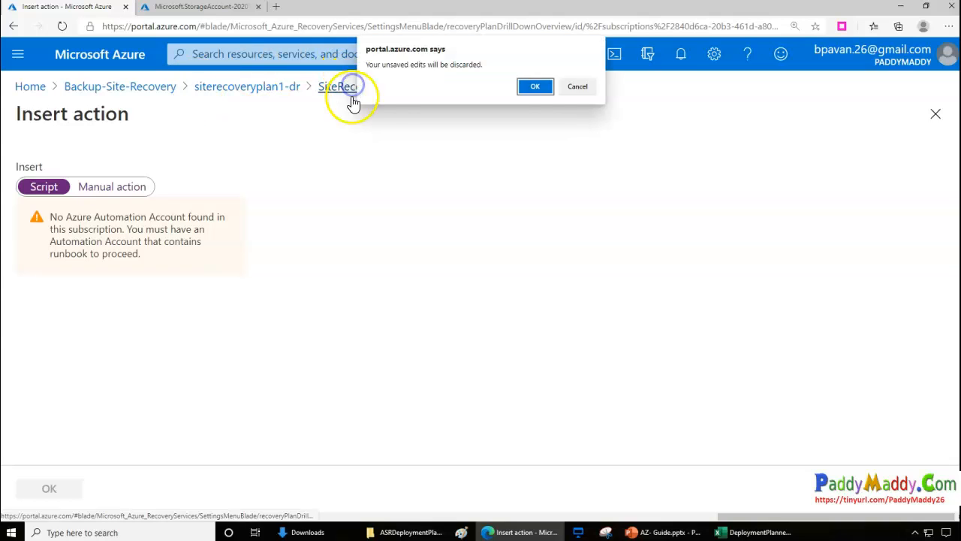
click(551, 91)
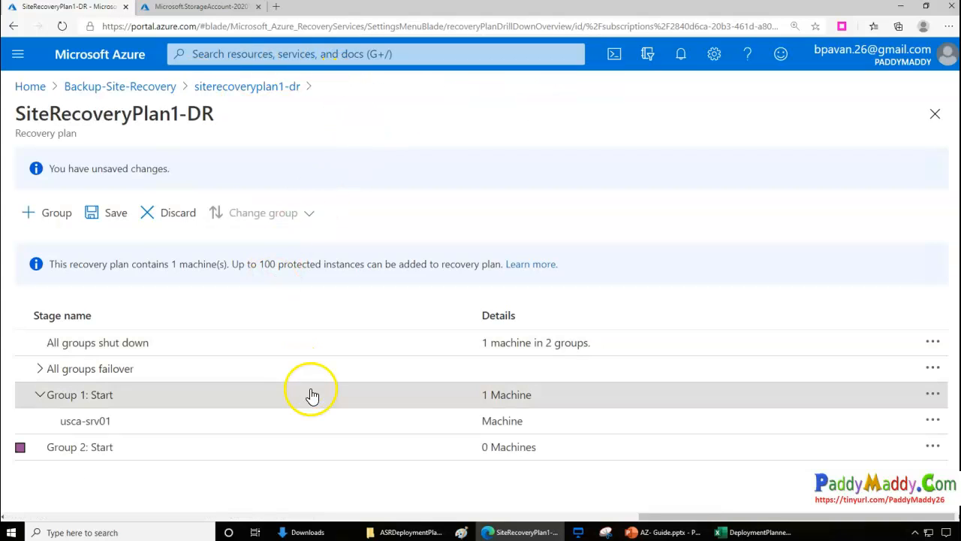
click(165, 214)
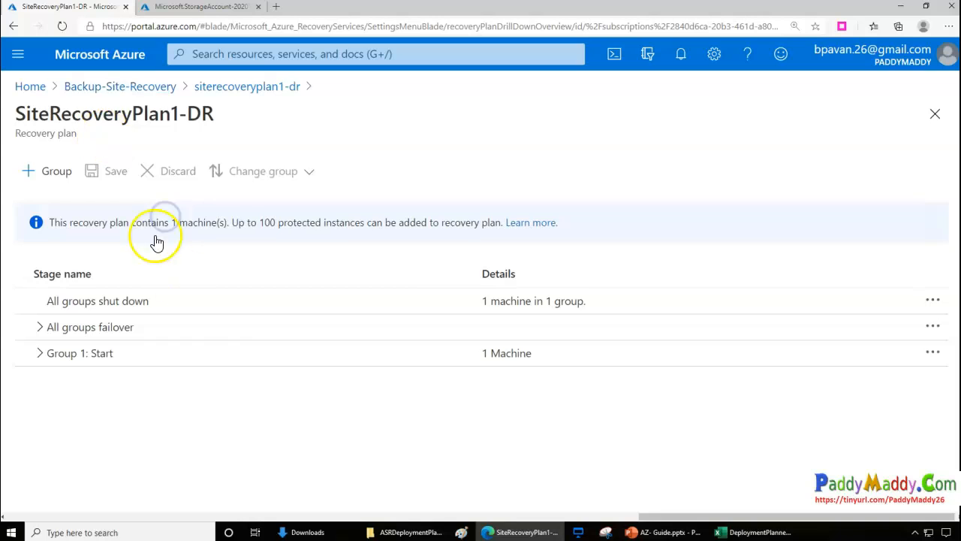
Step: Return to the Backup-Site-Recovery vault and open usca-srv01 from its replicated items
click(270, 96)
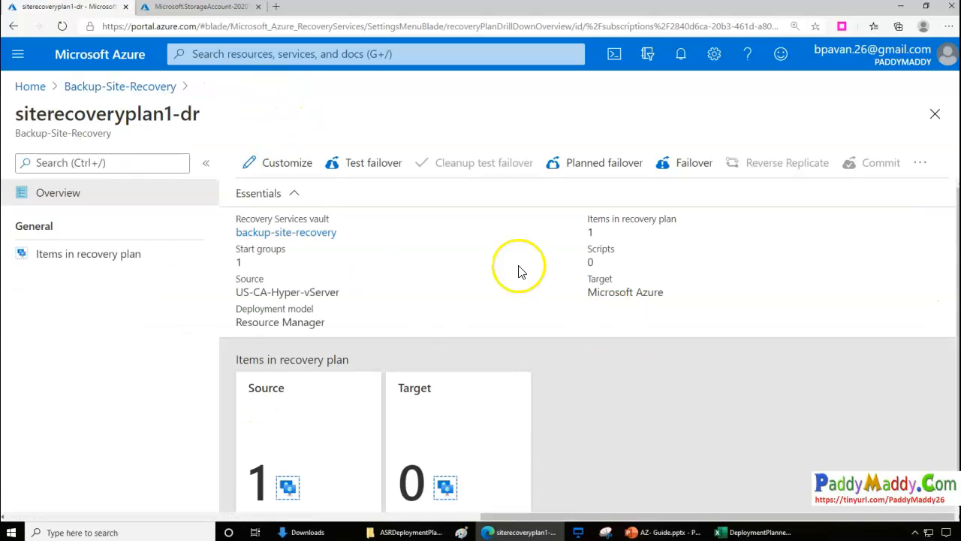
click(114, 87)
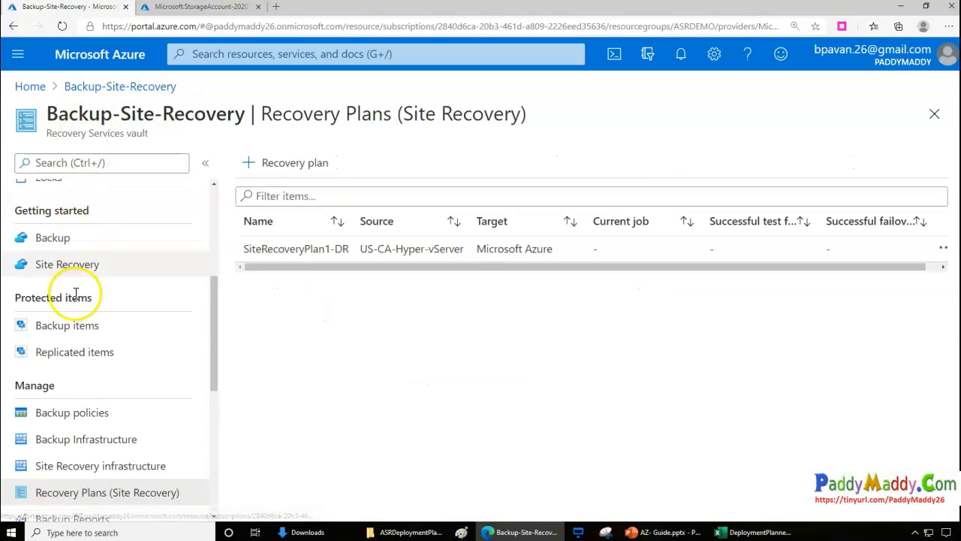
click(83, 353)
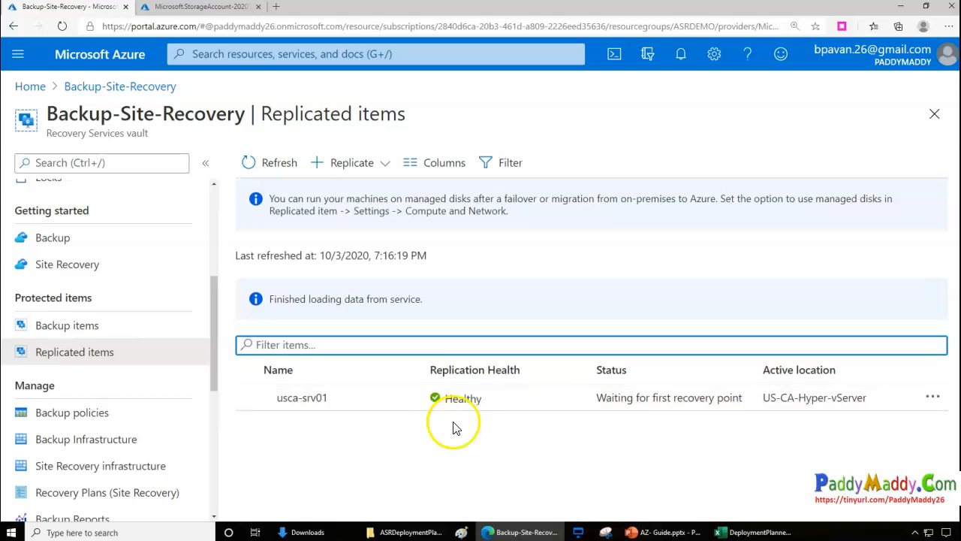
click(592, 398)
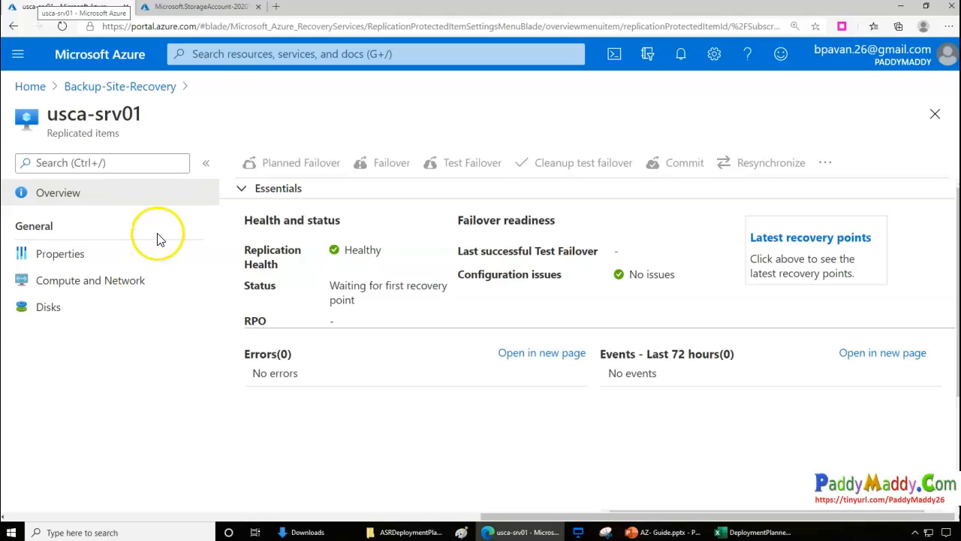
Step: Examine the planned failover, failover, test failover, cleanup, commit and resynchronize commands for usca-srv01
mouse_move(343, 157)
mouse_down()
mouse_move(231, 158)
mouse_move(332, 169)
mouse_up()
drag(392, 135, 426, 168)
mouse_move(487, 120)
mouse_down()
mouse_move(425, 182)
mouse_move(491, 133)
mouse_up()
drag(605, 138, 562, 139)
drag(696, 133, 676, 178)
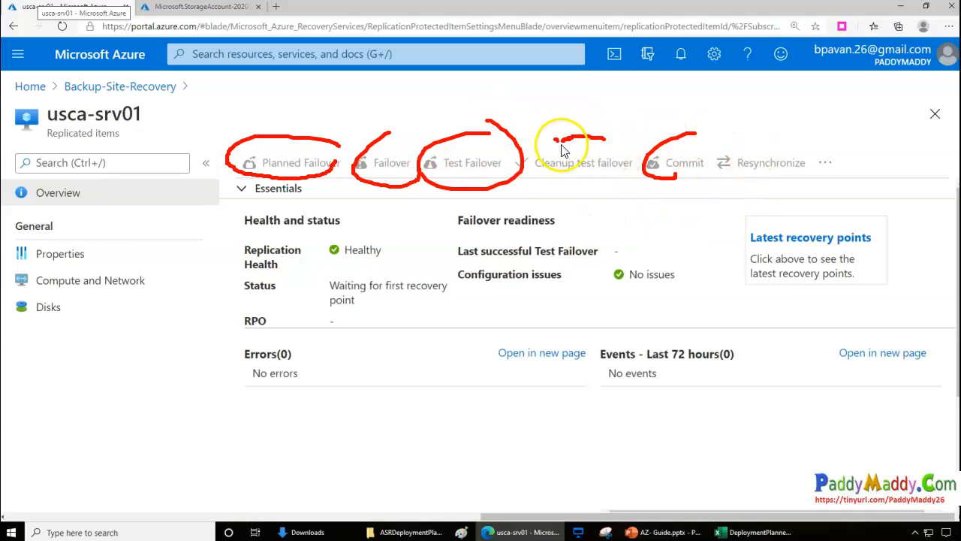
drag(565, 144, 610, 93)
drag(751, 143, 799, 112)
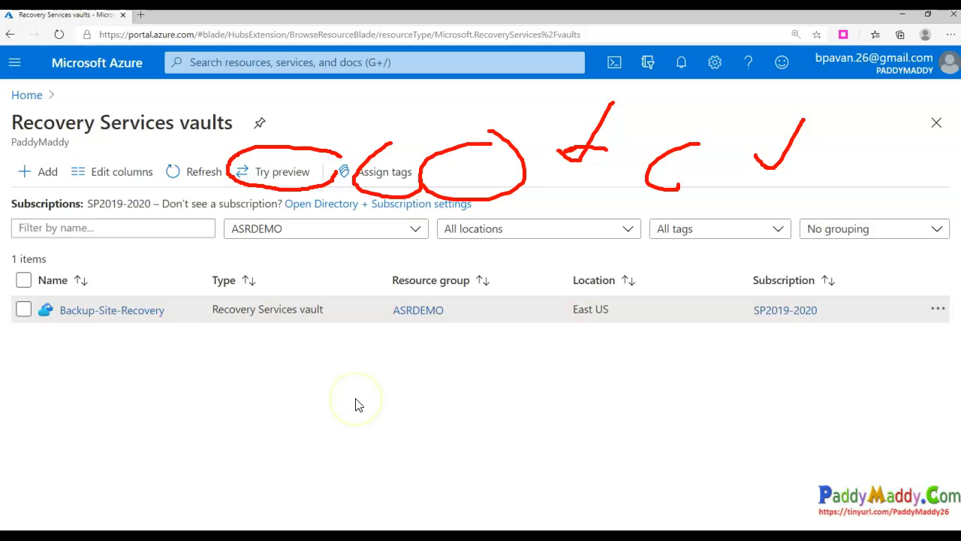
Step: Open the Backup-Site-Recovery vault, check the replicated items' status and open usca-srv01
click(103, 311)
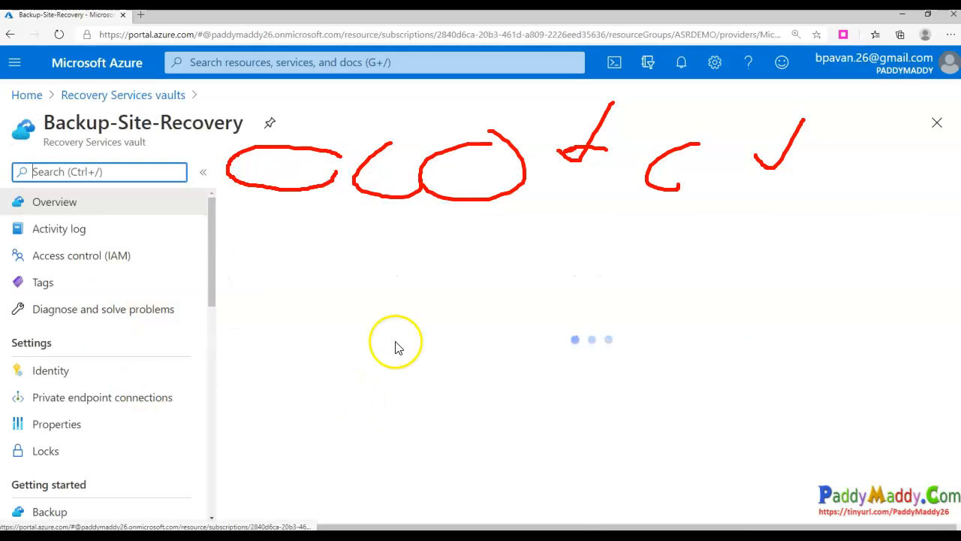
scroll(114, 444, down, 3)
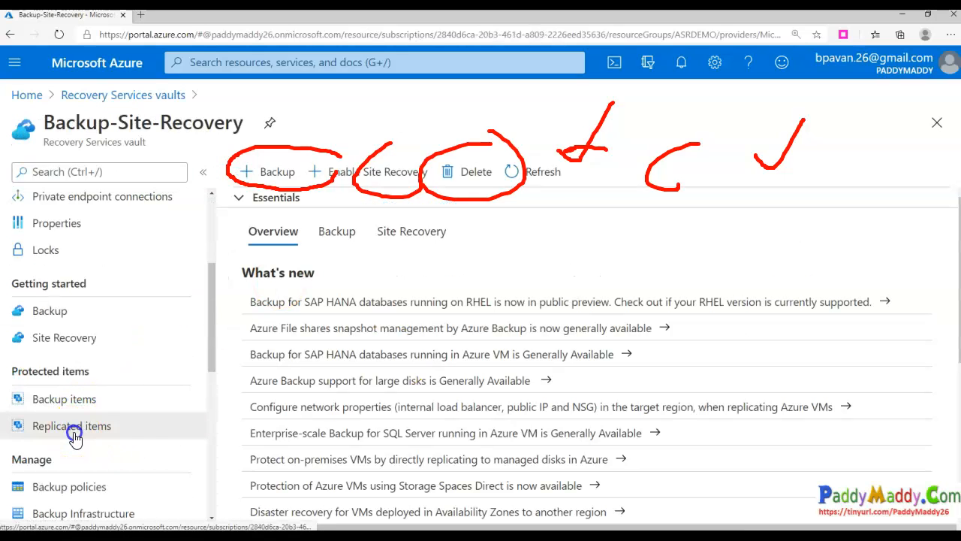
click(132, 416)
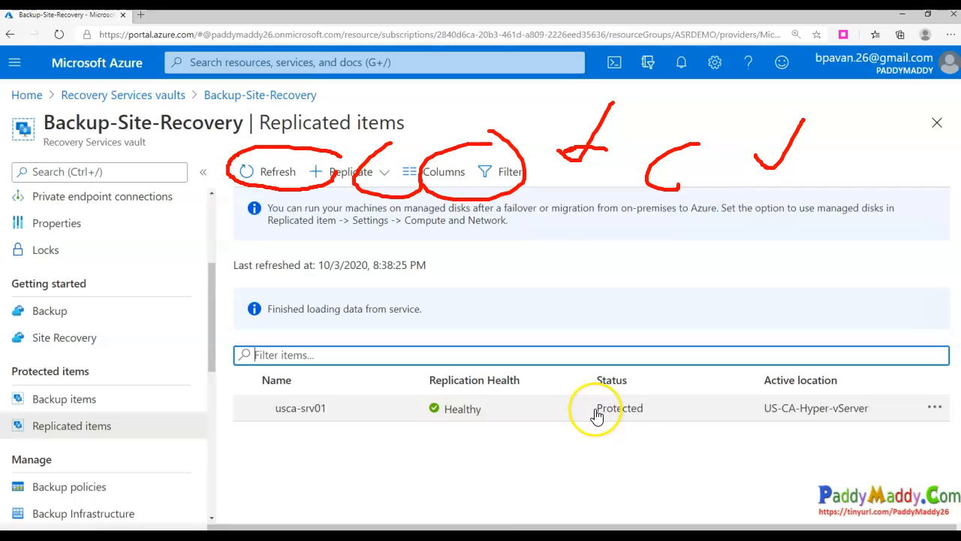
click(657, 410)
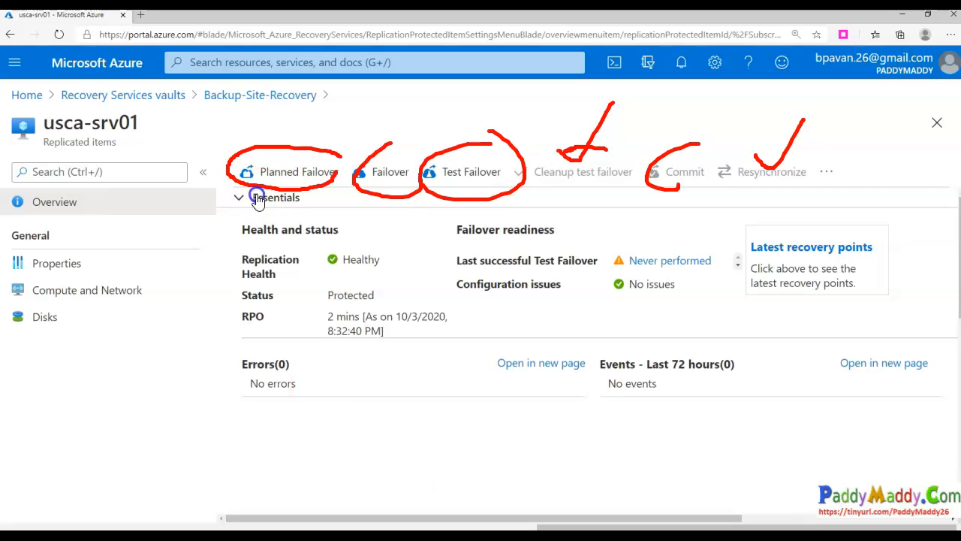
Step: Start a planned failover of usca-srv01 to Microsoft Azure, accepting the risk of skipping the test failover, and check its notification
click(318, 172)
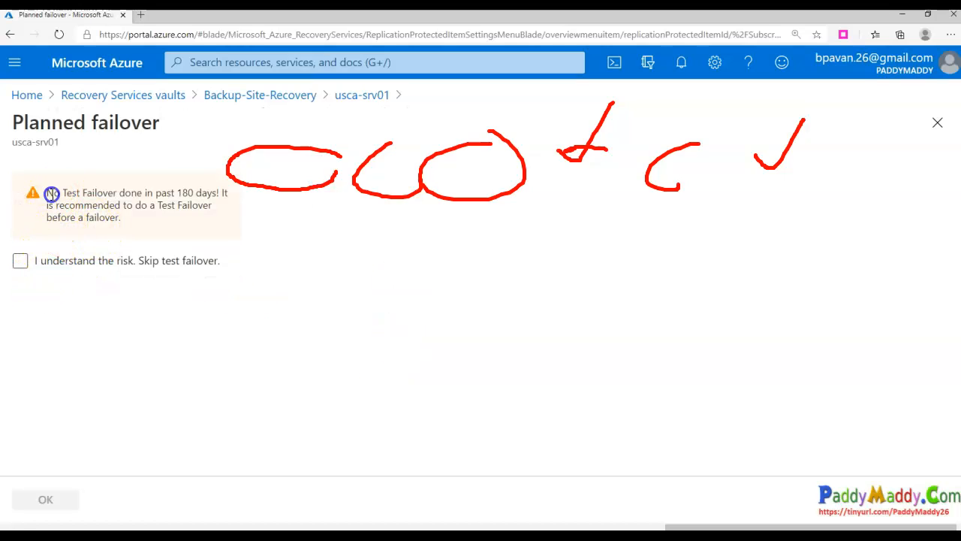
drag(52, 193, 129, 193)
drag(226, 198, 110, 204)
drag(191, 204, 213, 205)
click(20, 261)
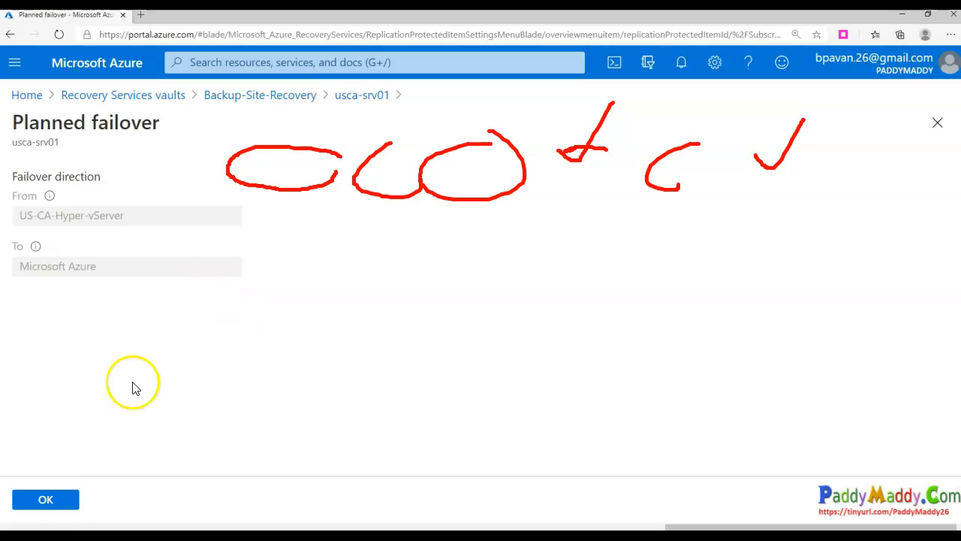
click(66, 505)
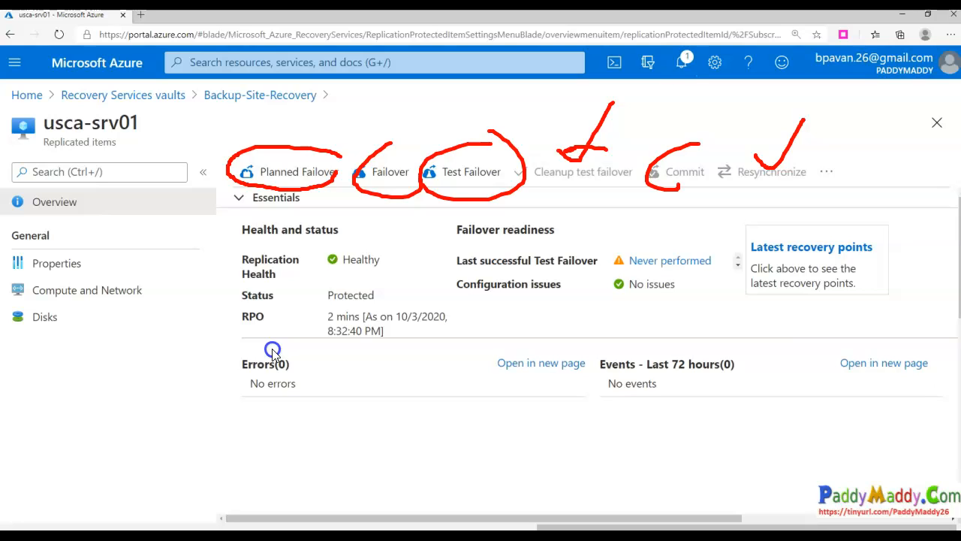
click(681, 62)
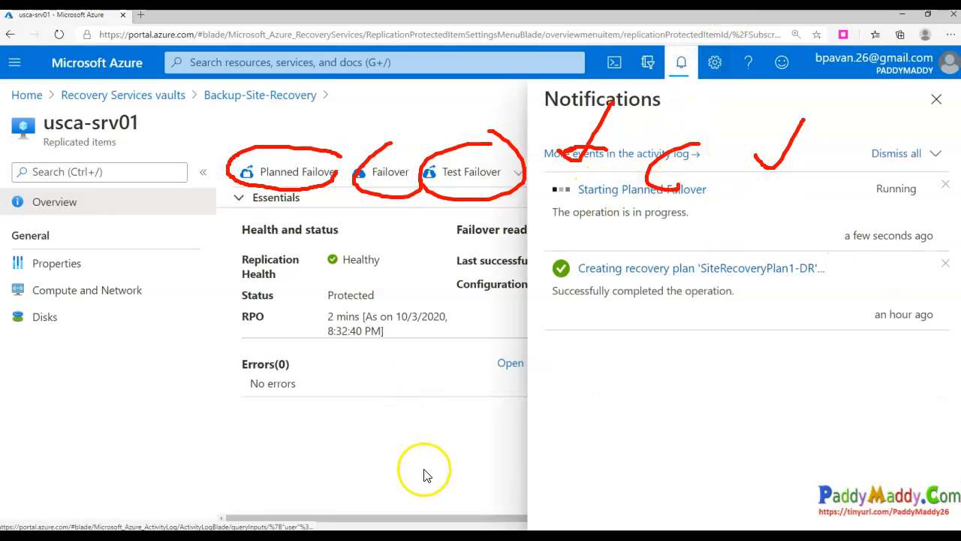
click(936, 98)
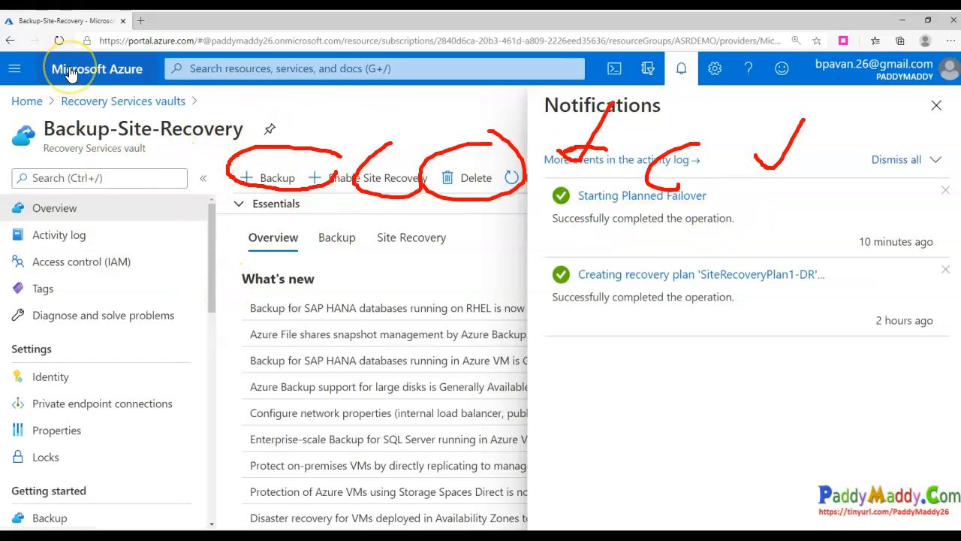
Step: Find the Virtual machines service through the portal search and open the failed-over machine usca-srv01
click(236, 69)
text(vir)
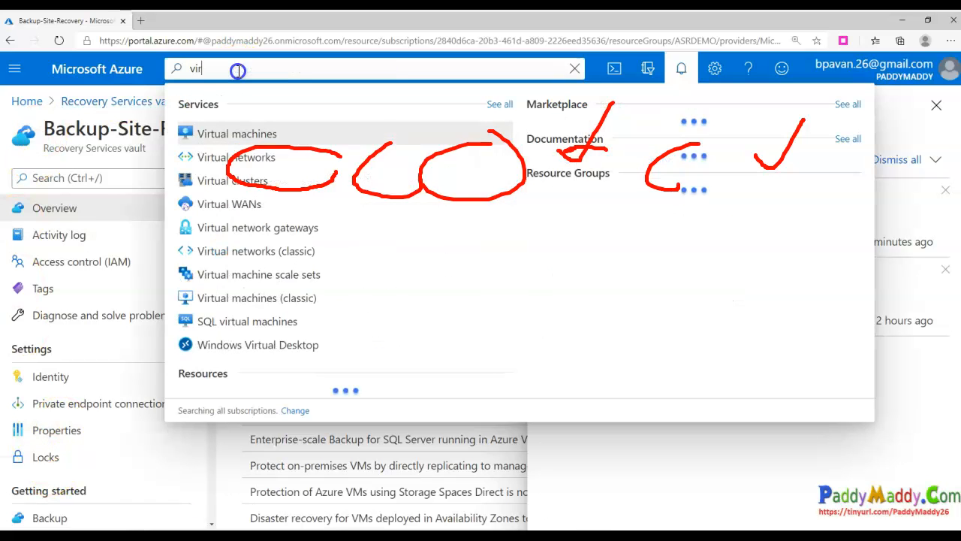
click(247, 138)
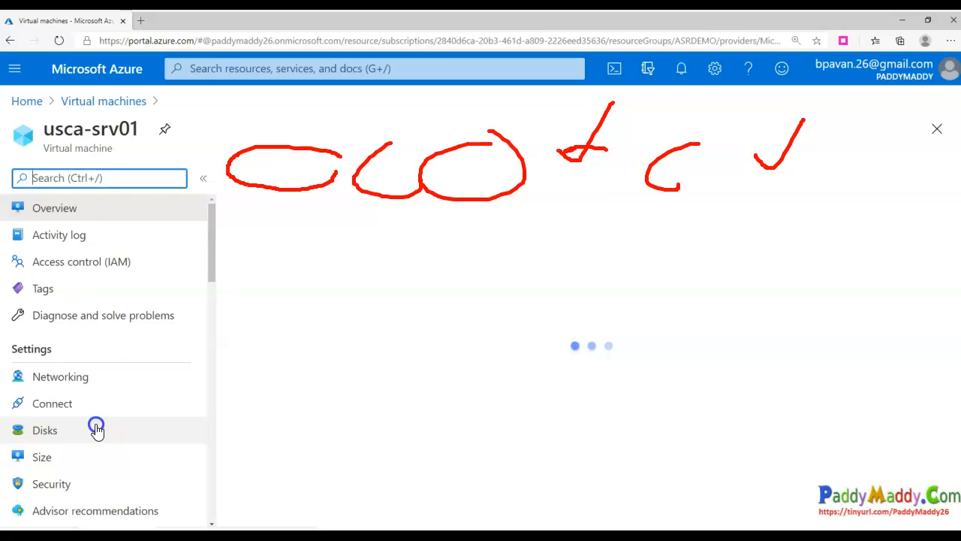
Step: Review the overview of usca-srv01 and the settings and operations available for the virtual machine
drag(52, 129, 119, 130)
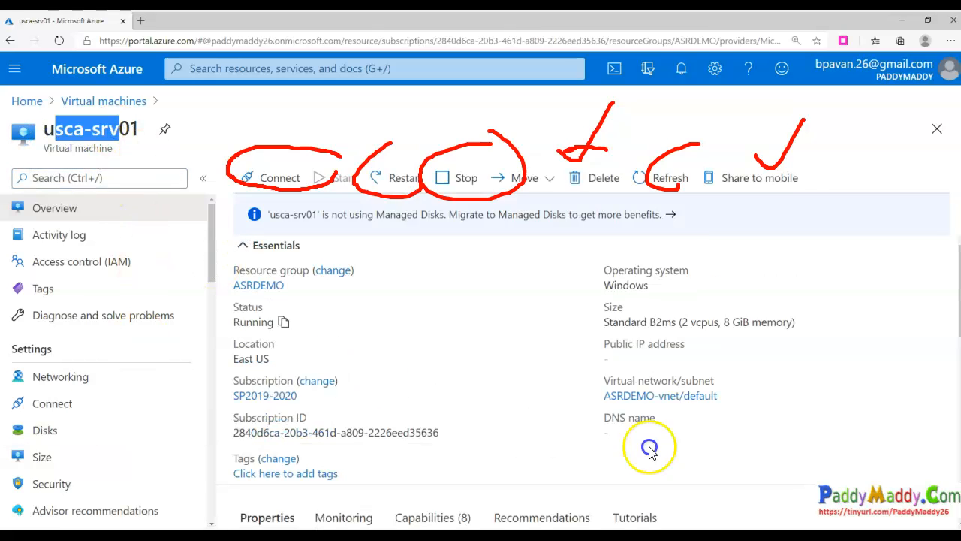
scroll(142, 420, down, 5)
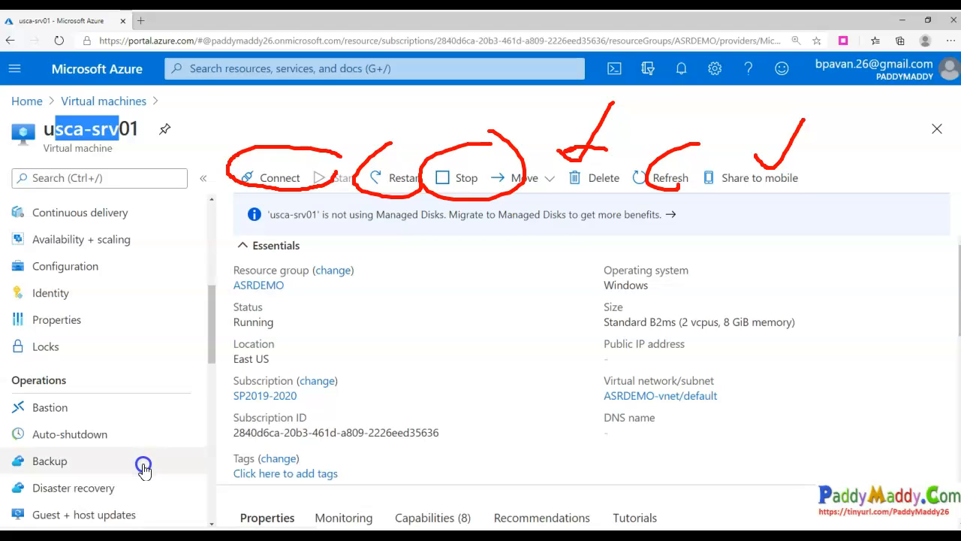
scroll(142, 461, down, 4)
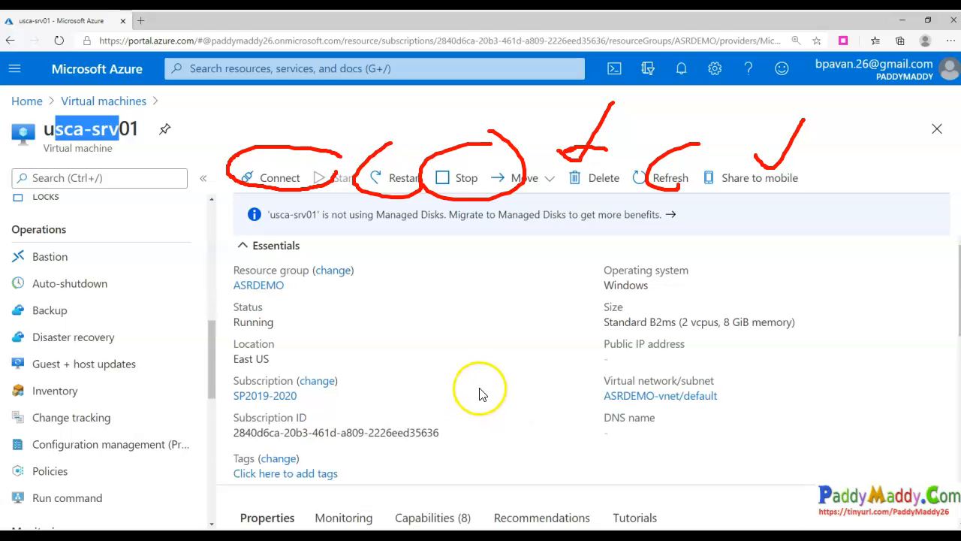
scroll(160, 383, down, 3)
Step: Open the networking settings of usca-srv01 and check the private IP address of its network interface
scroll(159, 383, up, 5)
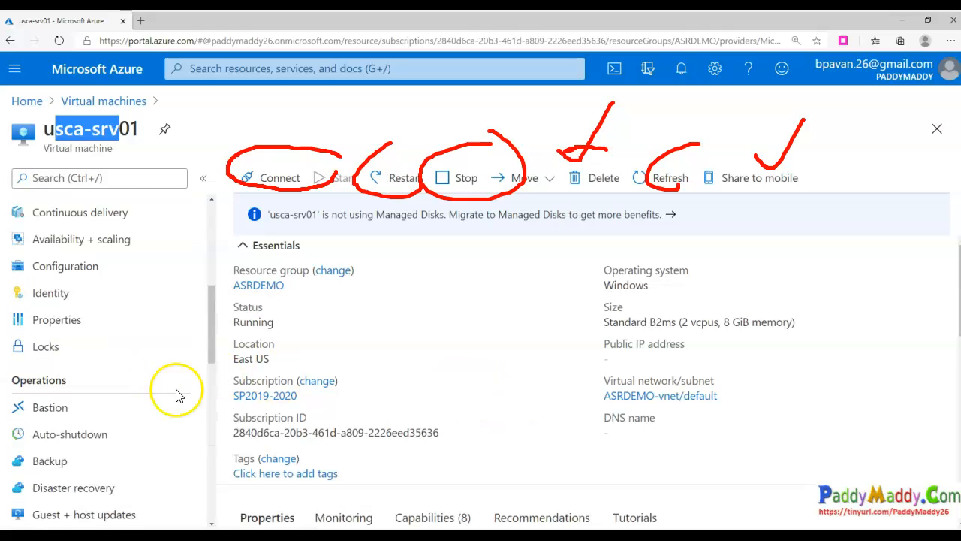
scroll(161, 379, up, 3)
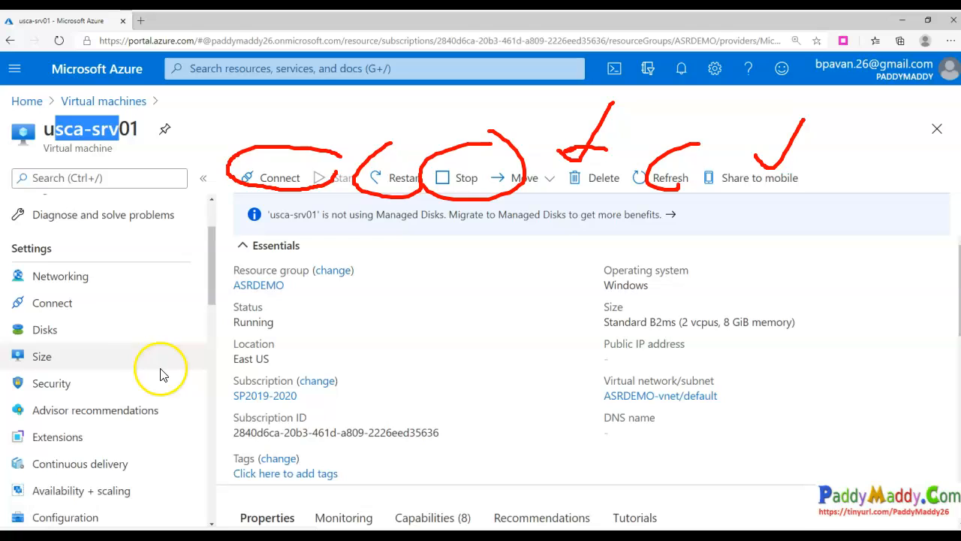
scroll(114, 392, up, 3)
click(64, 377)
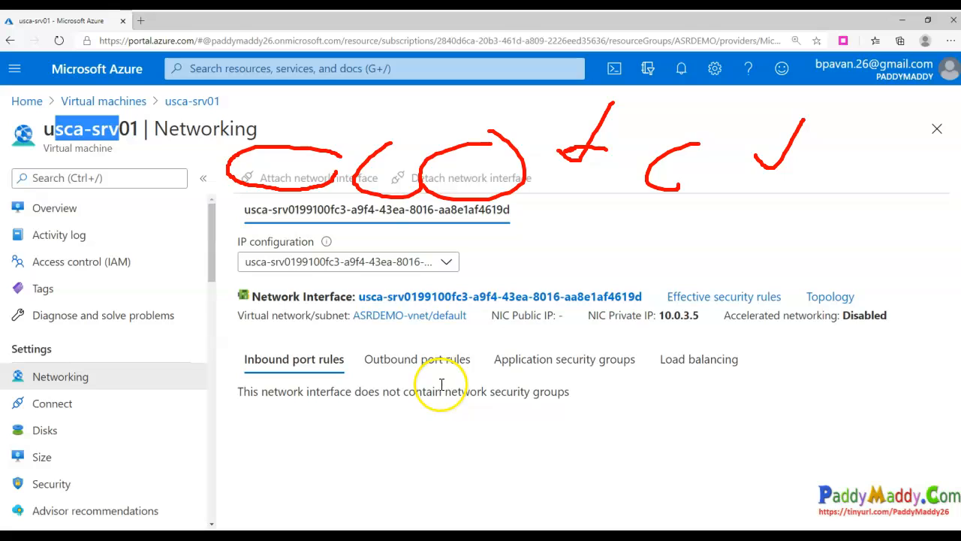
click(663, 319)
drag(663, 319, 698, 317)
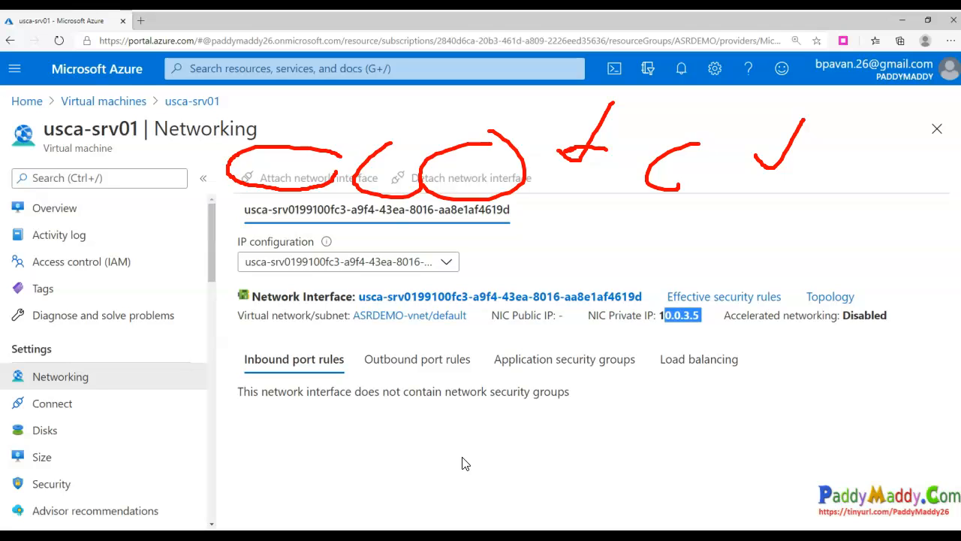
click(695, 321)
drag(700, 321, 661, 318)
scroll(135, 433, down, 2)
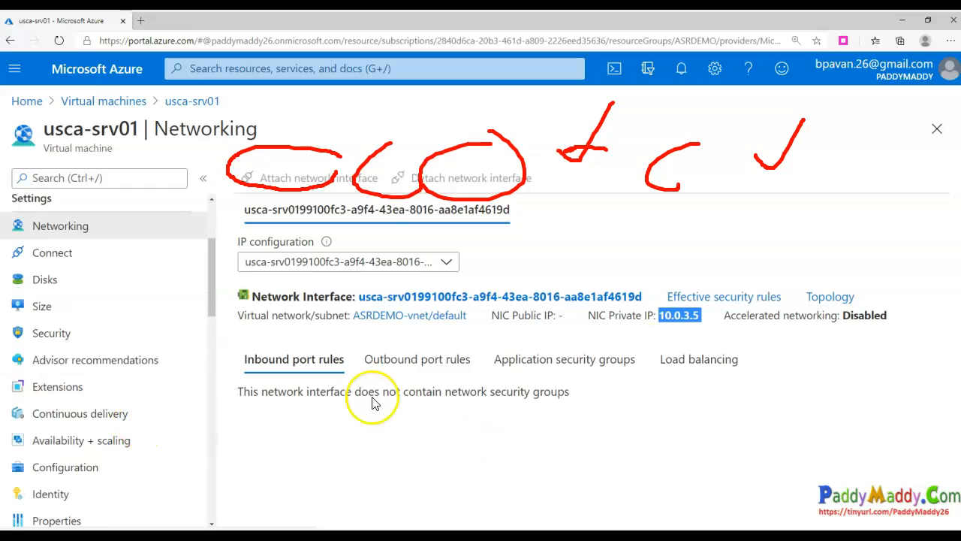
click(672, 330)
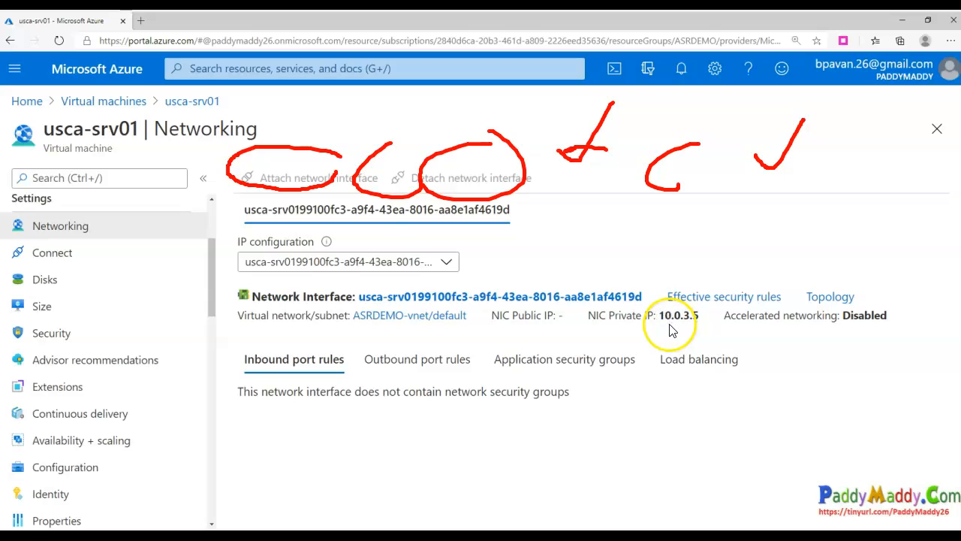